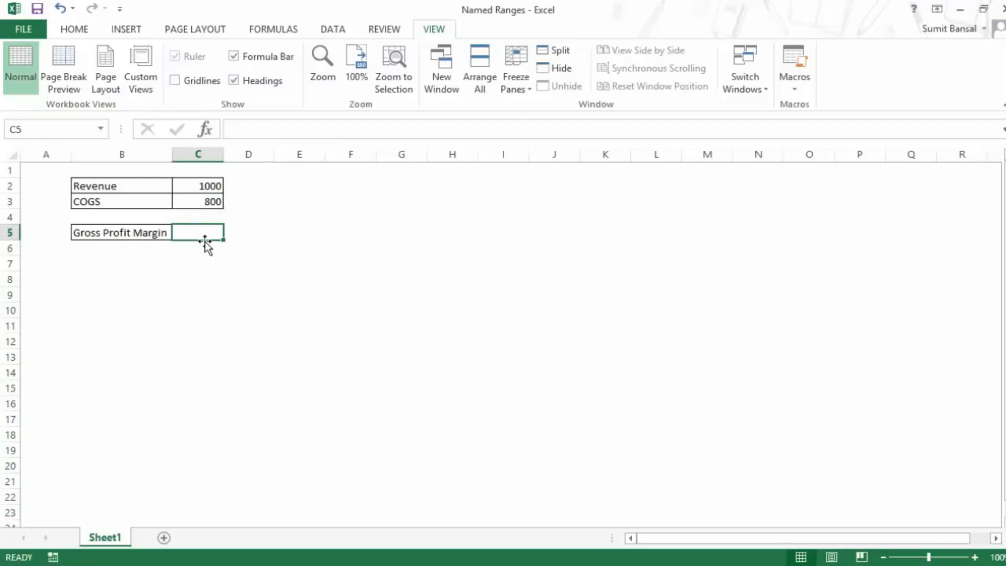
Enter the formula =C2-C3 in the Gross Profit Margin cell C5 and select that cell again.
{"action": "type", "text": "="}
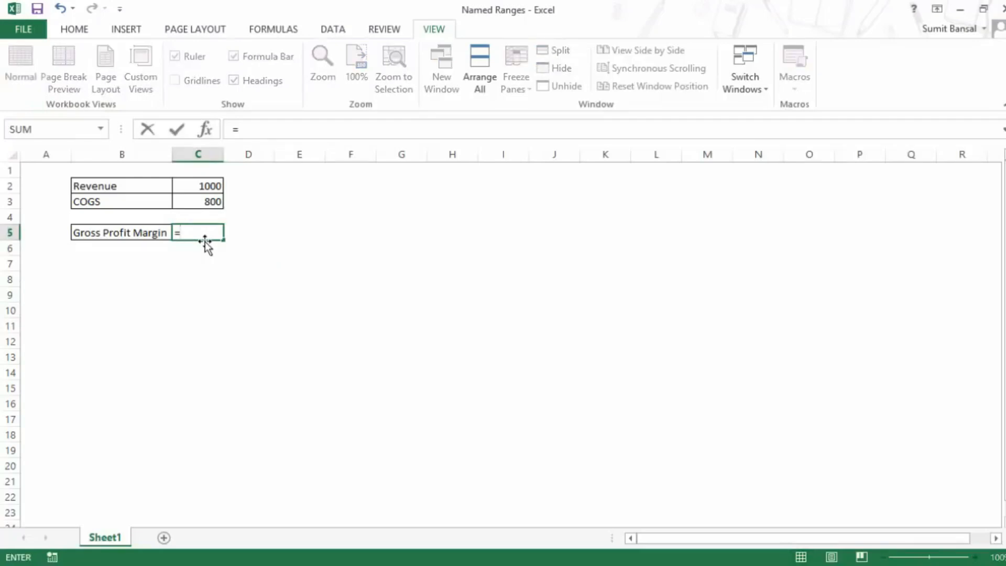
{"action": "left_click", "coordinate": [211, 184]}
{"action": "type", "text": "-"}
{"action": "key", "text": "Up"}
{"action": "key", "text": "Up"}
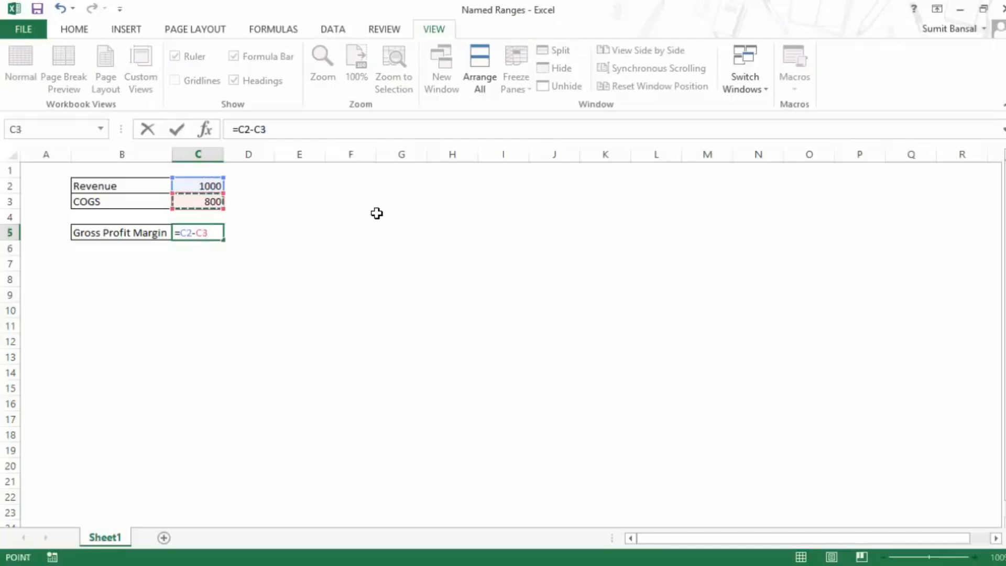
{"action": "key", "text": "Return"}
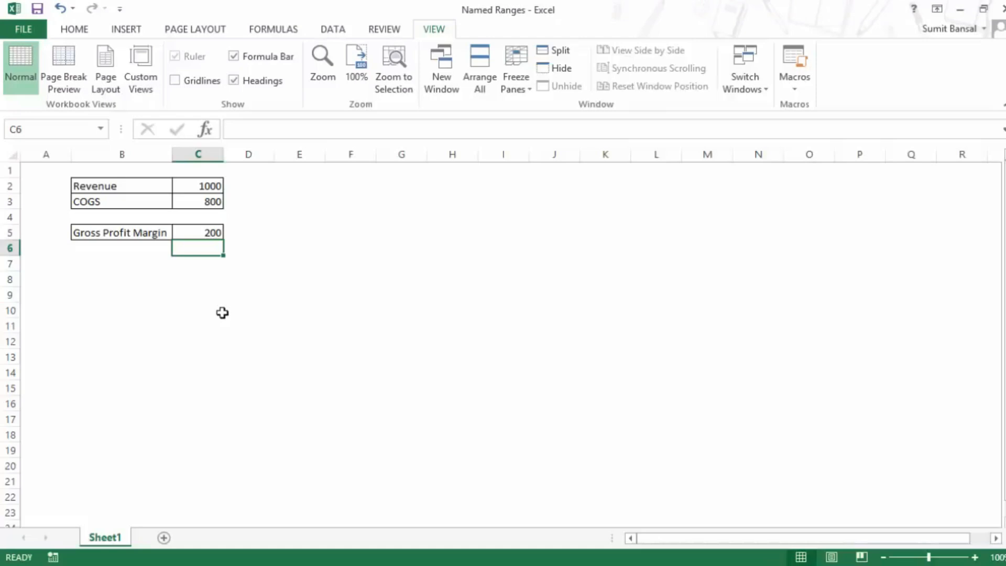
{"action": "key", "text": "Up"}
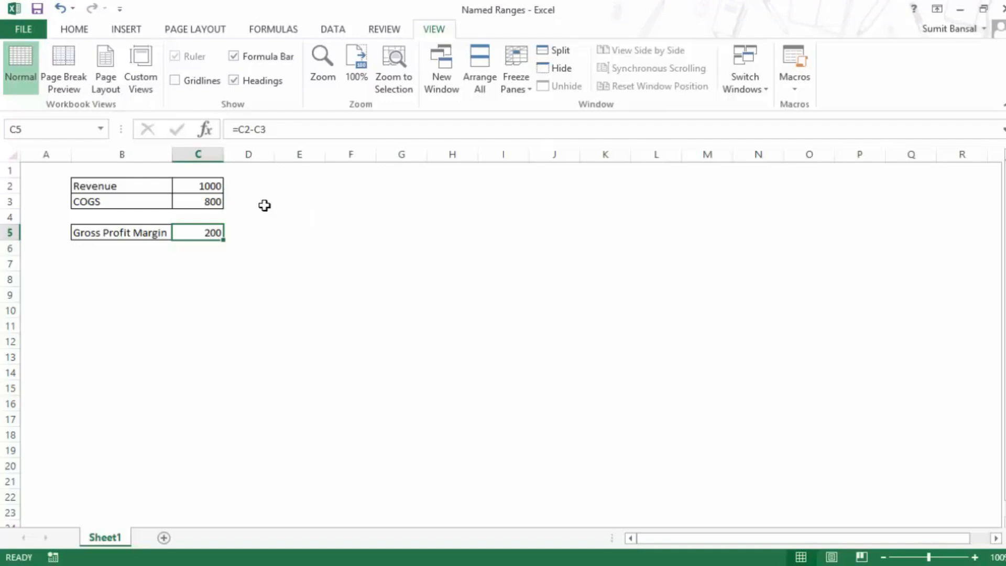
Name cell C2, which holds the revenue figure, Revenue.
{"action": "left_click", "coordinate": [191, 187]}
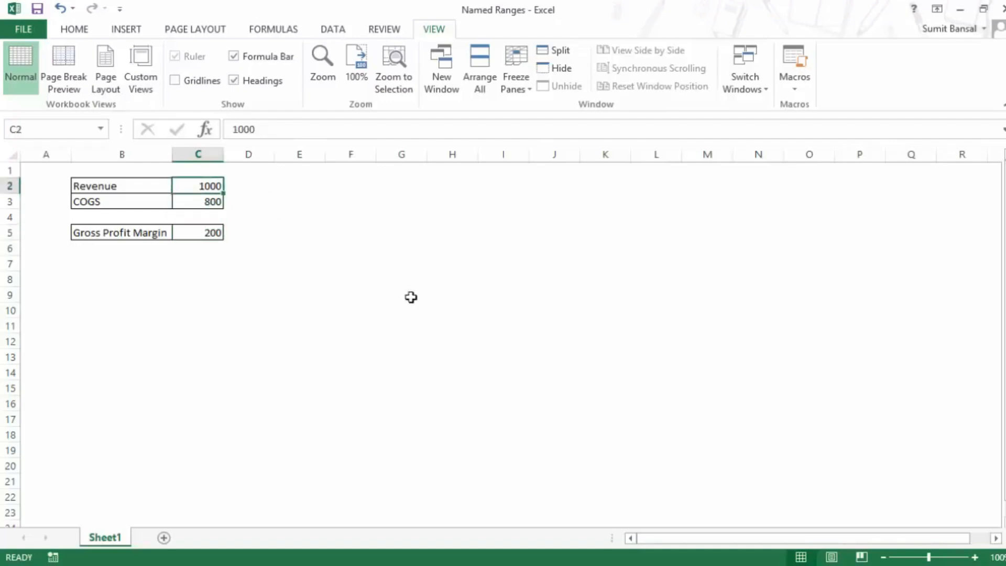
{"action": "left_click", "coordinate": [64, 130]}
{"action": "type", "text": "Revenue"}
{"action": "key", "text": "Return"}
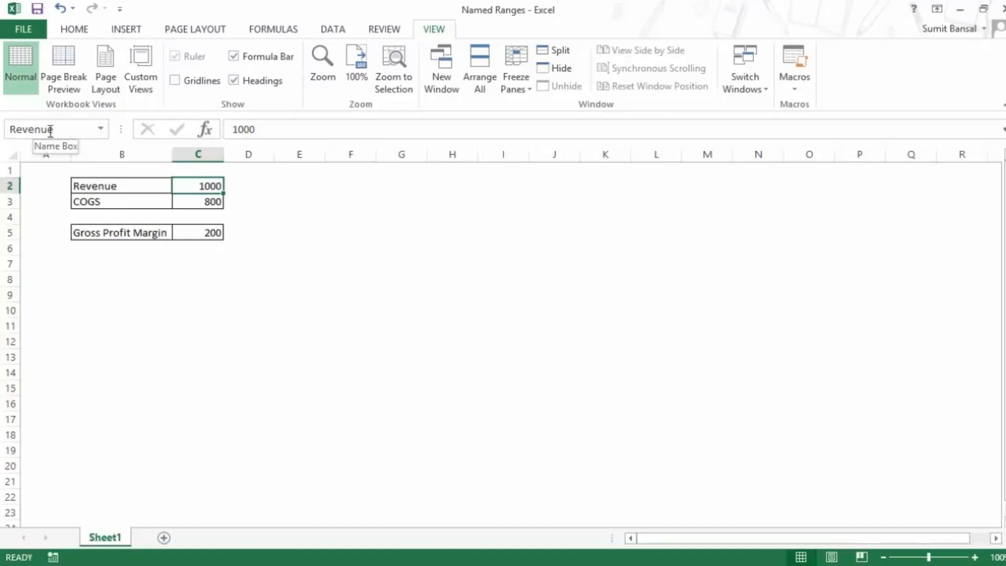
Check the list of defined names and, from empty cell F4, go to the Revenue named range.
{"action": "left_click", "coordinate": [101, 131]}
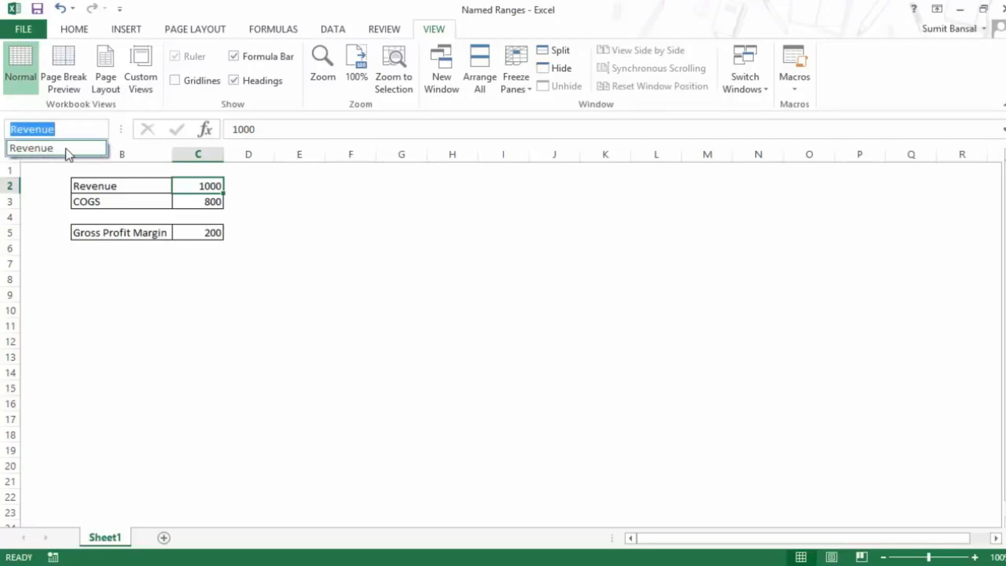
{"action": "left_click", "coordinate": [334, 217]}
{"action": "left_click", "coordinate": [338, 216]}
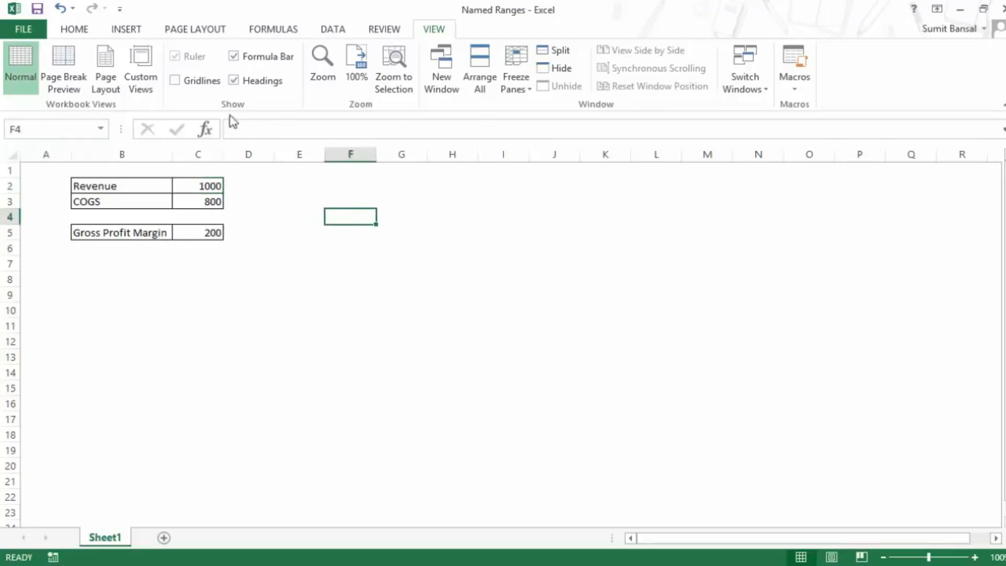
{"action": "left_click", "coordinate": [100, 129]}
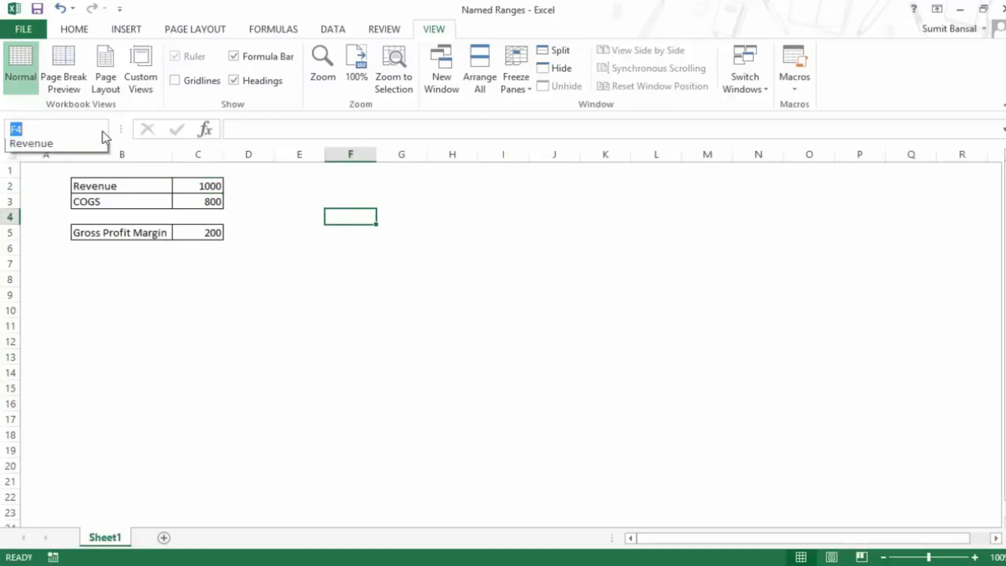
{"action": "left_click", "coordinate": [70, 148]}
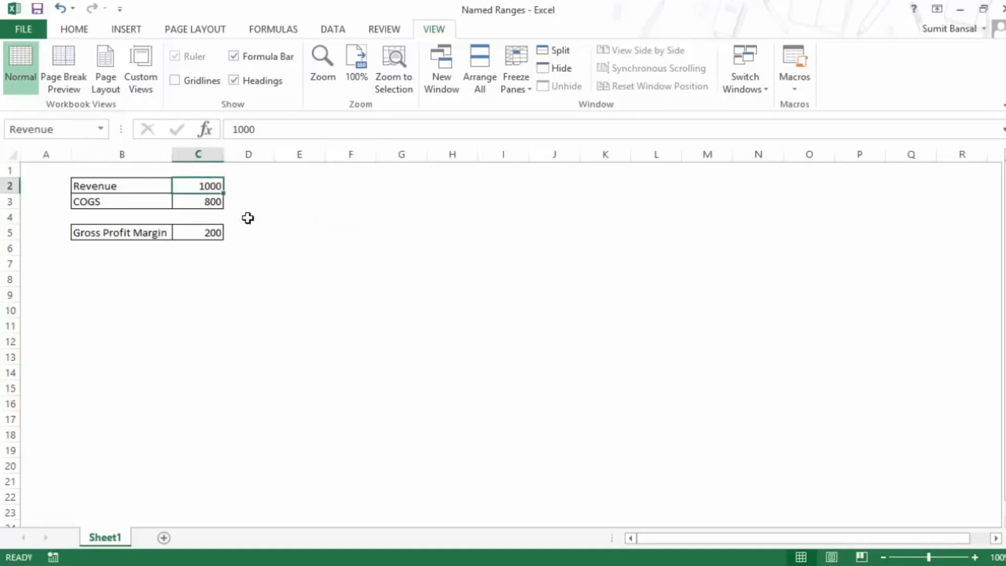
Name cell C3 COGS and look at the list of defined names.
{"action": "left_click", "coordinate": [201, 201]}
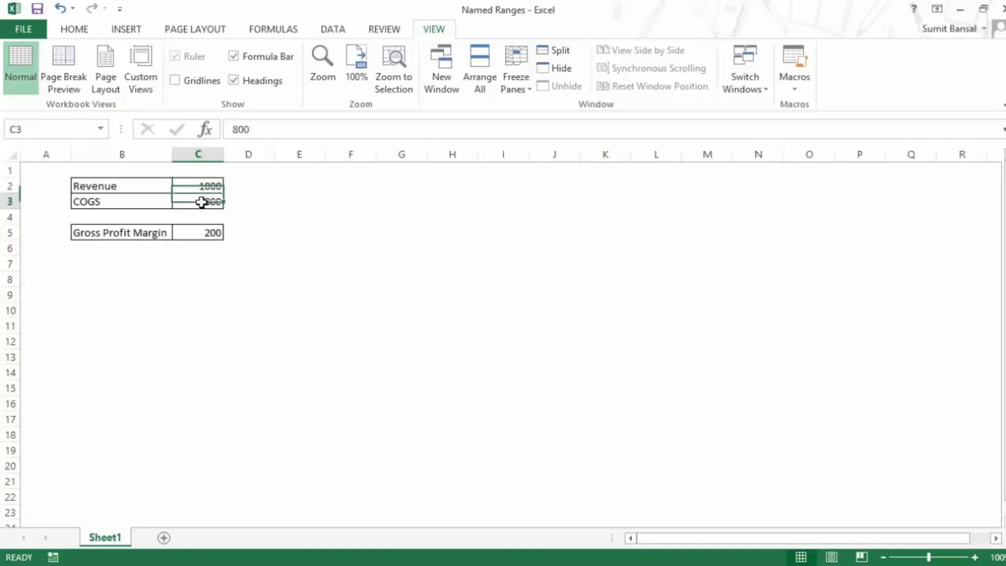
{"action": "left_click", "coordinate": [35, 131]}
{"action": "type", "text": "COGS"}
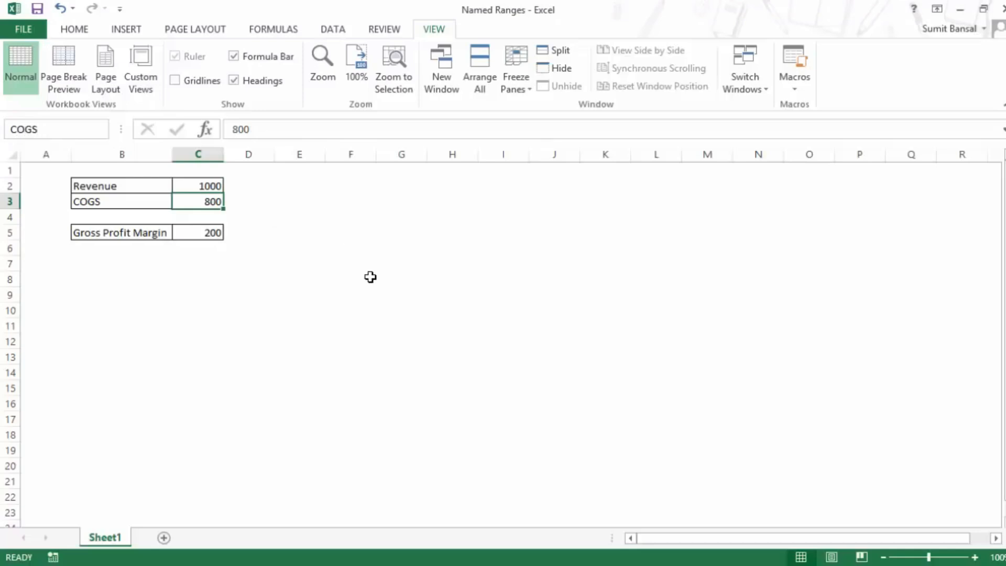
{"action": "key", "text": "Return"}
{"action": "left_click", "coordinate": [100, 130]}
{"action": "left_click", "coordinate": [100, 131]}
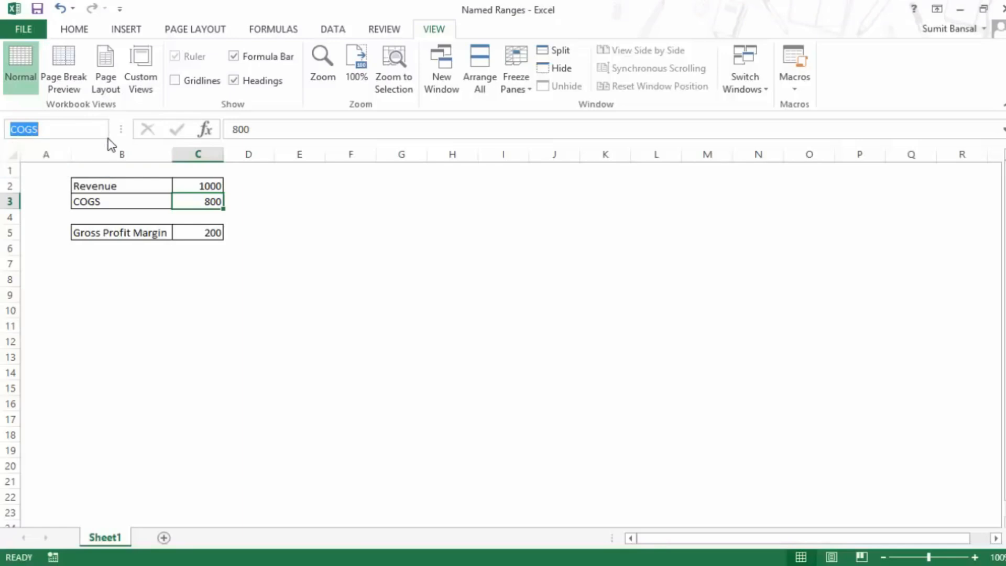
Replace the formula in C5 with =Revenue-, inserting the suggested Revenue name.
{"action": "left_click", "coordinate": [202, 234]}
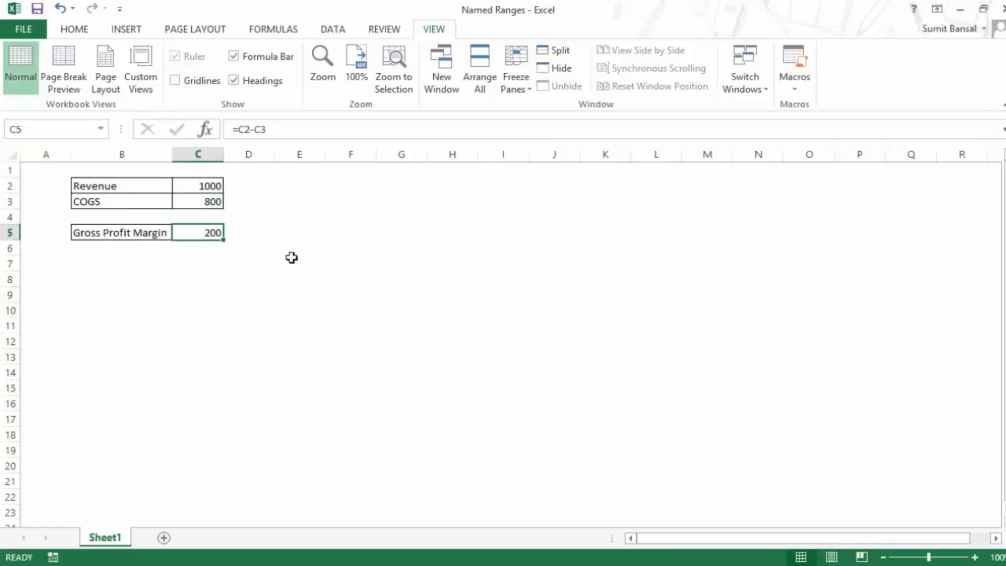
{"action": "key", "text": "F2"}
{"action": "key", "text": "BackSpace"}
{"action": "key", "text": "BackSpace"}
{"action": "key", "text": "BackSpace"}
{"action": "key", "text": "BackSpace"}
{"action": "key", "text": "BackSpace"}
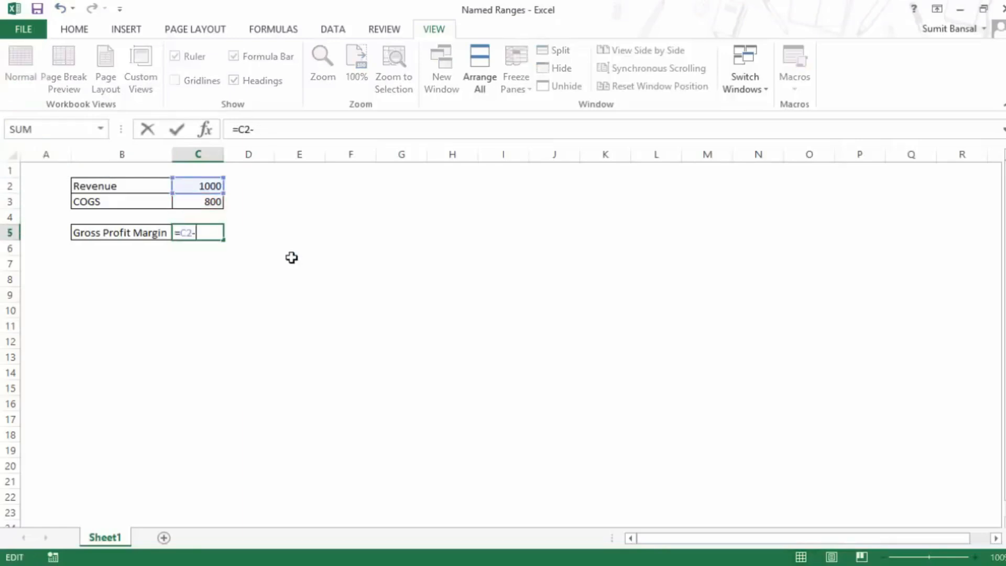
{"action": "type", "text": "Reve"}
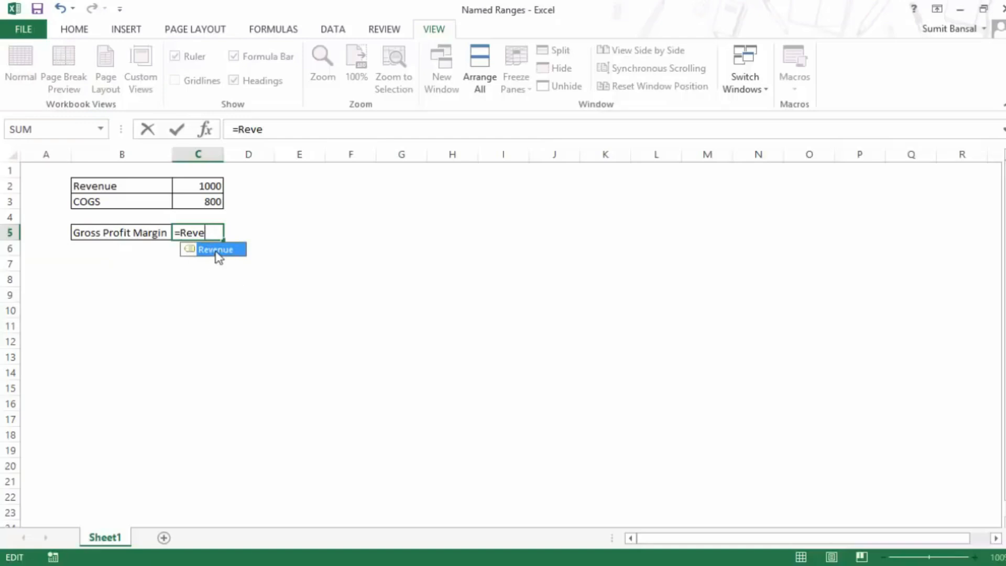
{"action": "double_click", "coordinate": [215, 254]}
{"action": "type", "text": "-"}
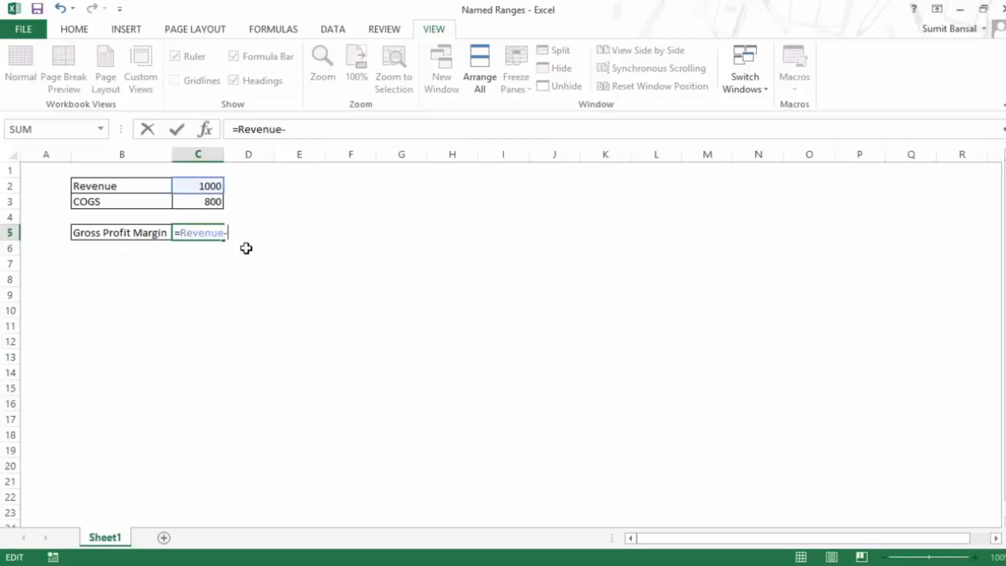
Complete the C5 formula as =Revenue-COGS with the suggested COGS name, and select the cell to review it.
{"action": "type", "text": "C"}
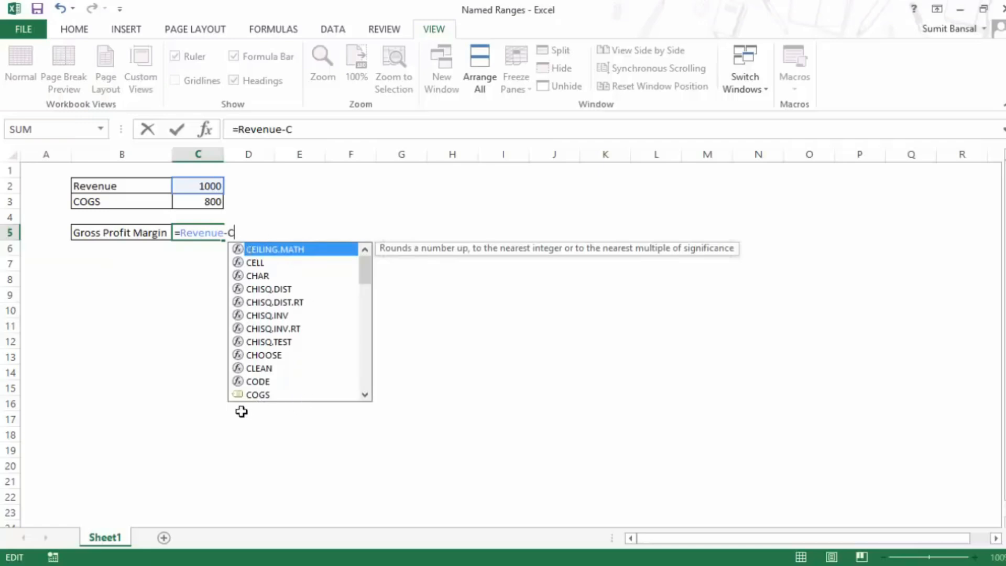
{"action": "type", "text": ")"}
{"action": "key", "text": "BackSpace"}
{"action": "type", "text": "O"}
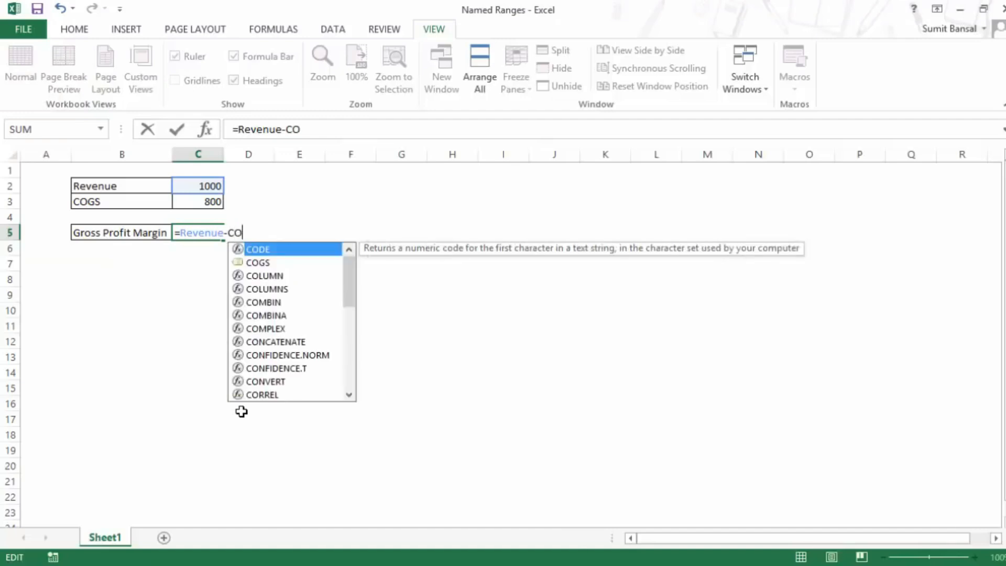
{"action": "left_click", "coordinate": [263, 265]}
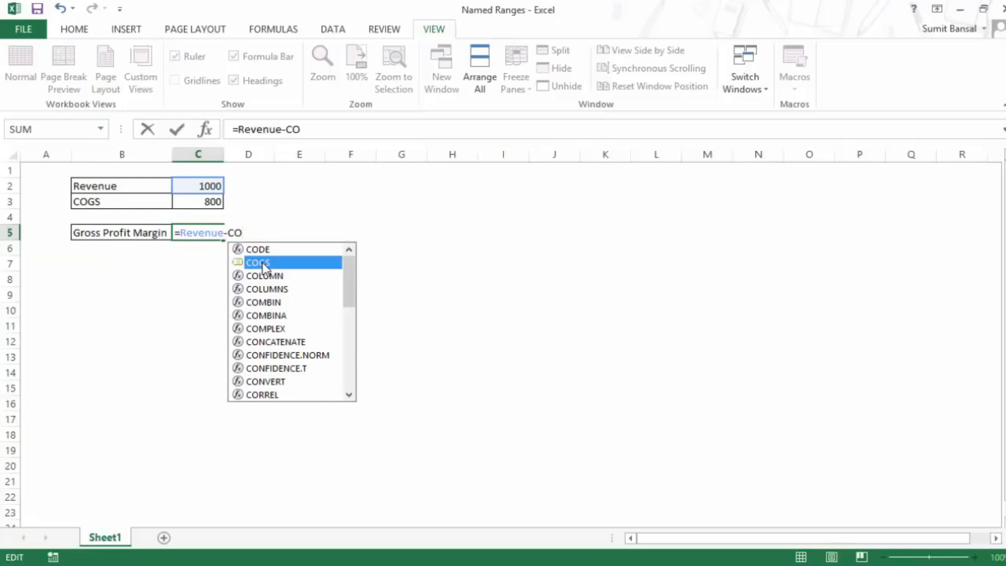
{"action": "double_click", "coordinate": [263, 263]}
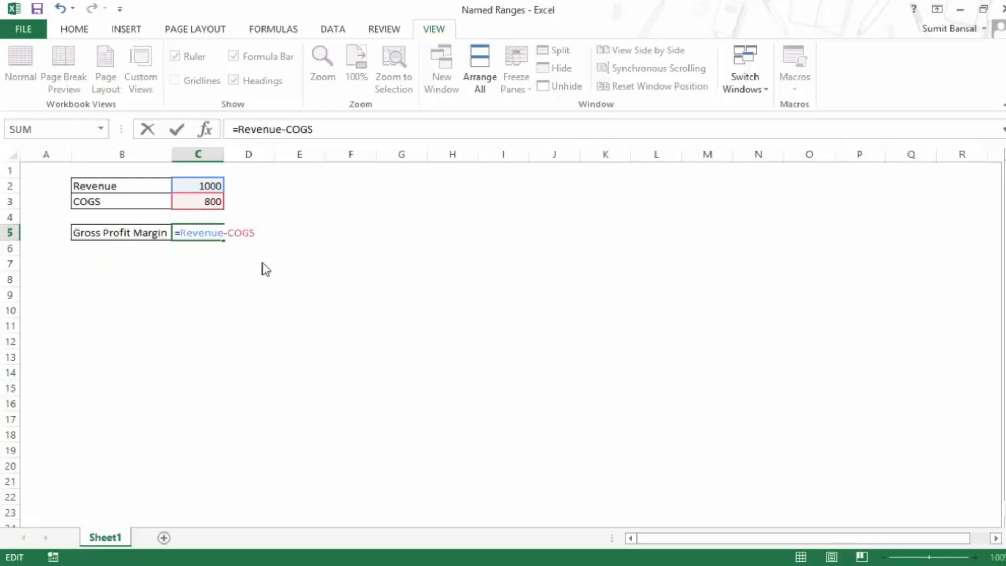
{"action": "key", "text": "Return"}
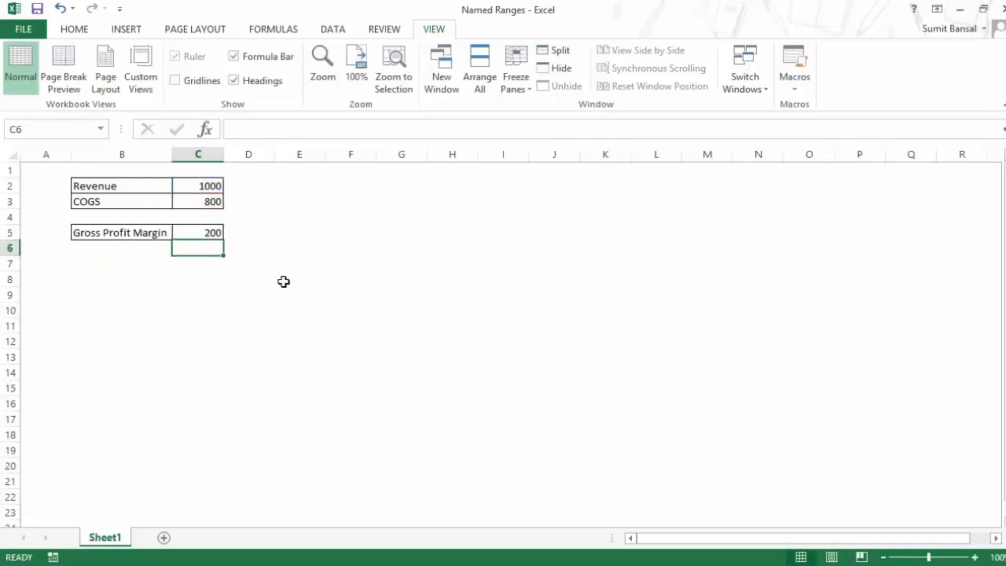
{"action": "left_click", "coordinate": [215, 233]}
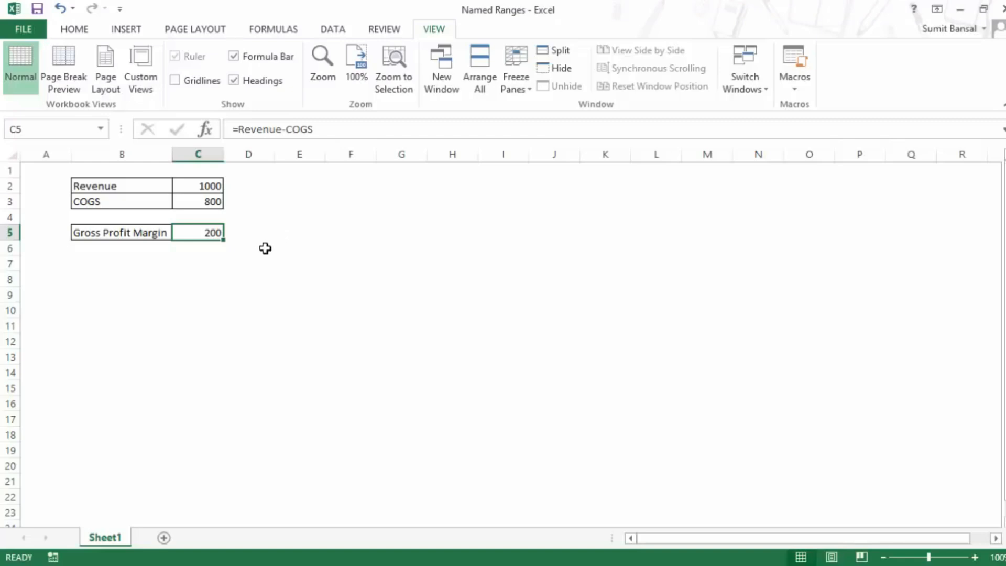
Change the label in cell B2 to Revenue 2013.
{"action": "left_click", "coordinate": [74, 131]}
{"action": "double_click", "coordinate": [140, 187]}
{"action": "type", "text": "2013"}
{"action": "key", "text": "Return"}
{"action": "left_click", "coordinate": [140, 187]}
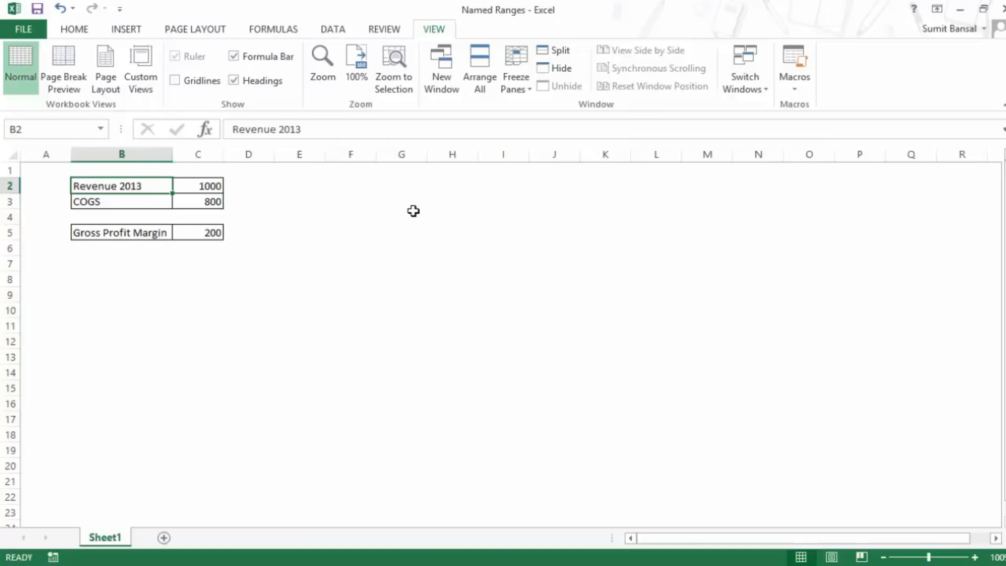
Go directly to cell A100 by its reference and return to the first rows of the sheet.
{"action": "left_click", "coordinate": [73, 131]}
{"action": "type", "text": "A100"}
{"action": "key", "text": "Return"}
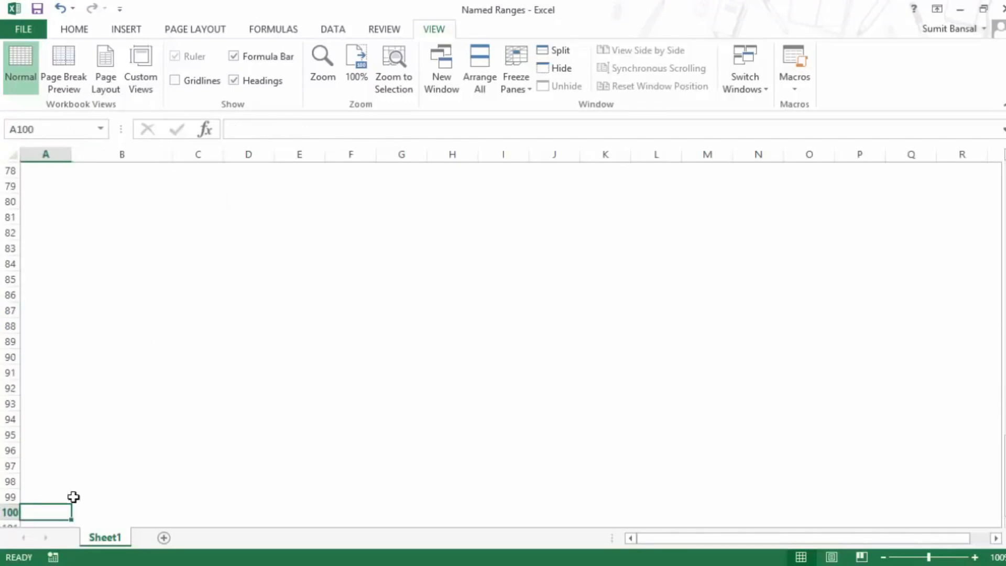
{"action": "scroll", "coordinate": [123, 356], "scroll_direction": "up", "scroll_amount": 10}
{"action": "scroll", "coordinate": [123, 356], "scroll_direction": "up", "scroll_amount": 16}
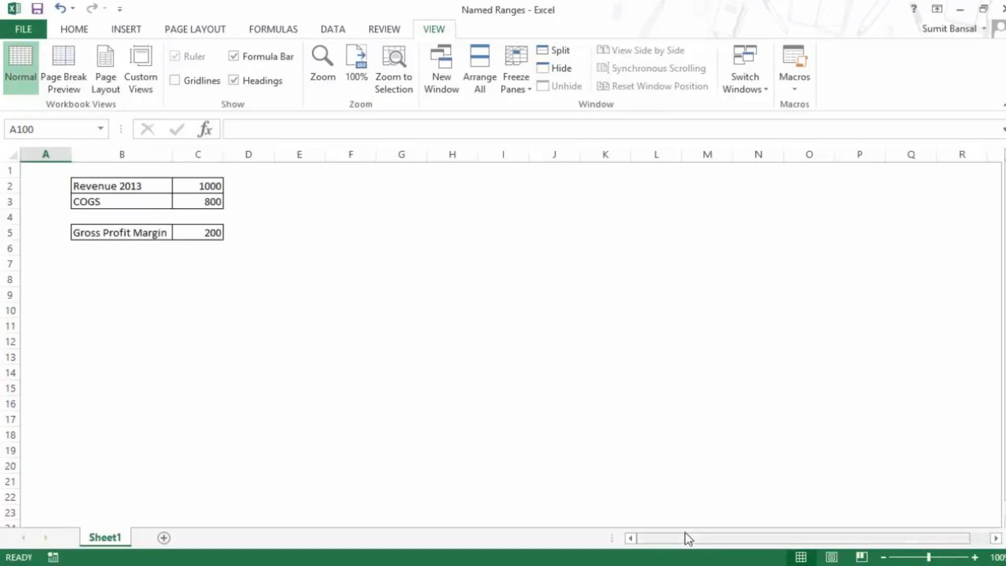
Go directly to cell CAM10 by its reference and return to the first columns of the sheet.
{"action": "left_click", "coordinate": [996, 538]}
{"action": "left_click_drag", "start_coordinate": [996, 538], "coordinate": [996, 538]}
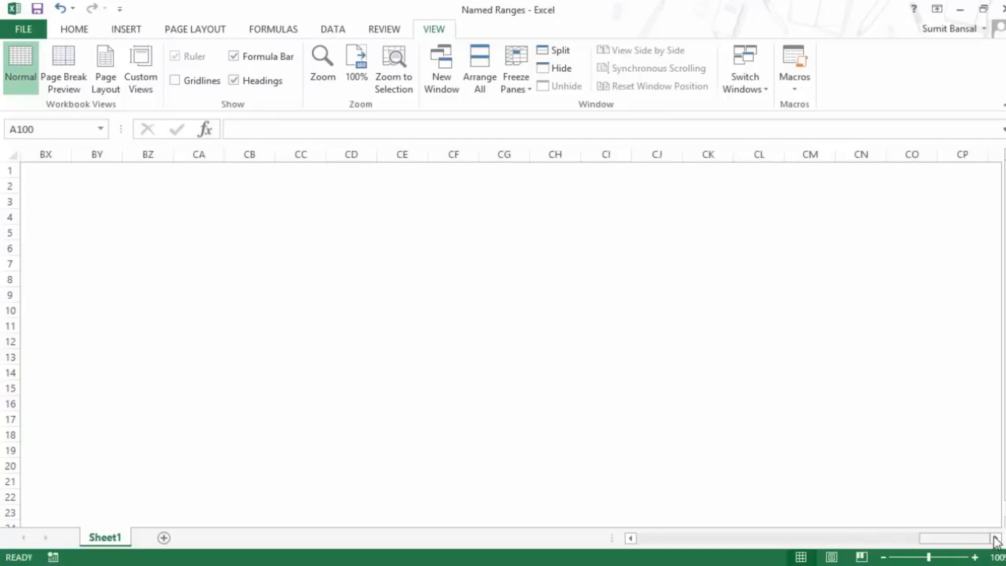
{"action": "left_click", "coordinate": [72, 137]}
{"action": "type", "text": "CAM10"}
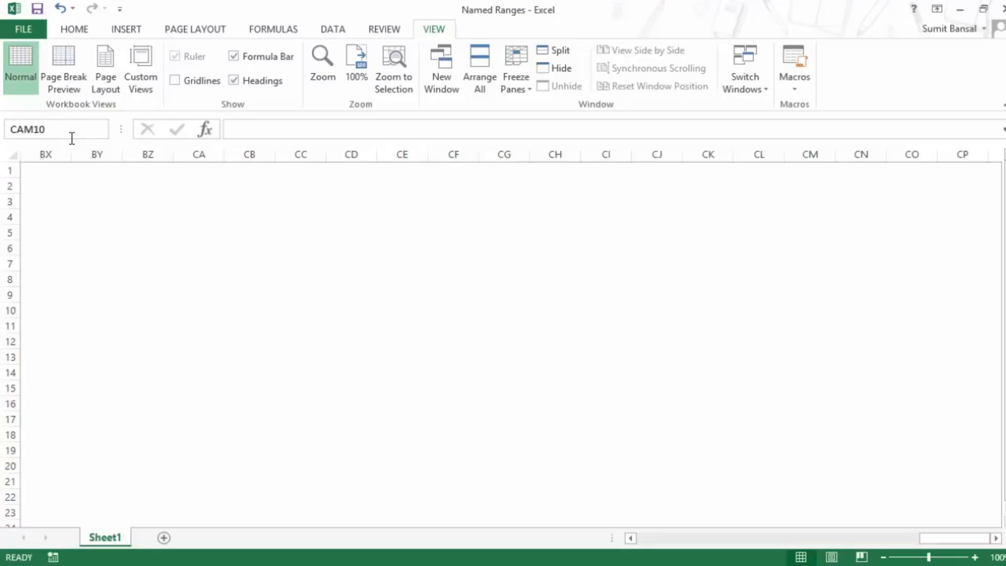
{"action": "key", "text": "Return"}
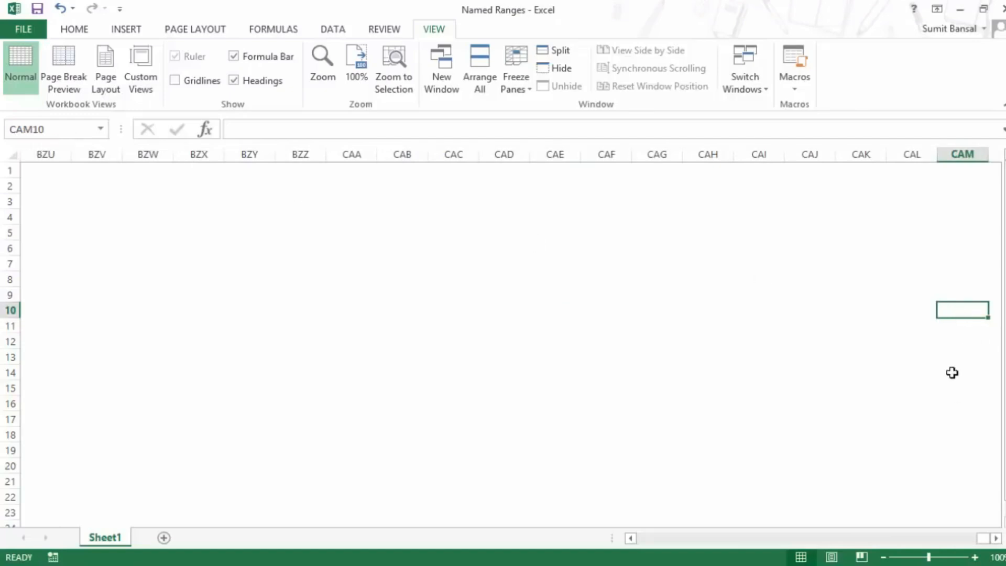
{"action": "left_click_drag", "start_coordinate": [985, 540], "coordinate": [629, 533]}
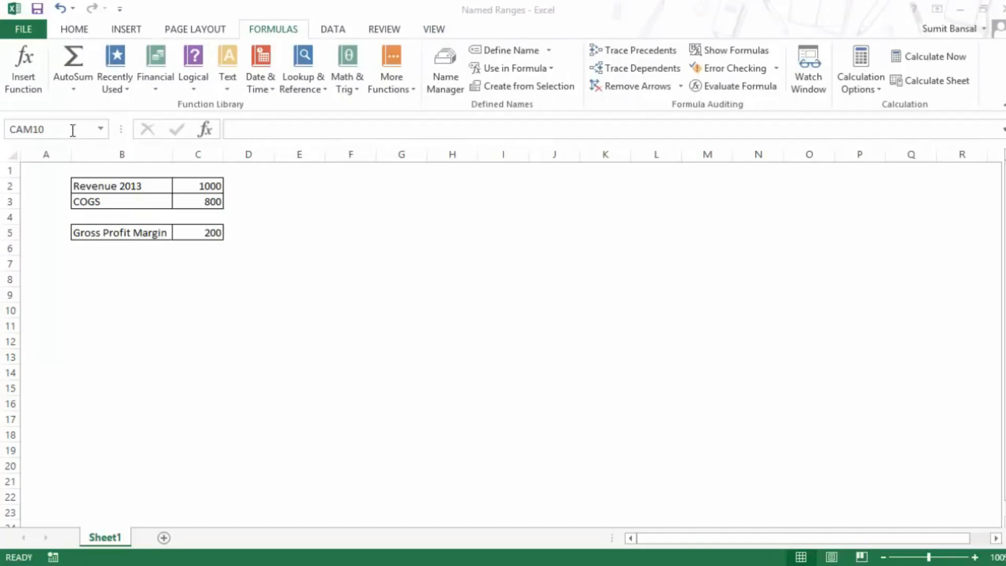
Try to name the selected cell CAM10 2013Revenue and return to the first columns of the sheet.
{"action": "left_click", "coordinate": [71, 129]}
{"action": "type", "text": "2013Revenue"}
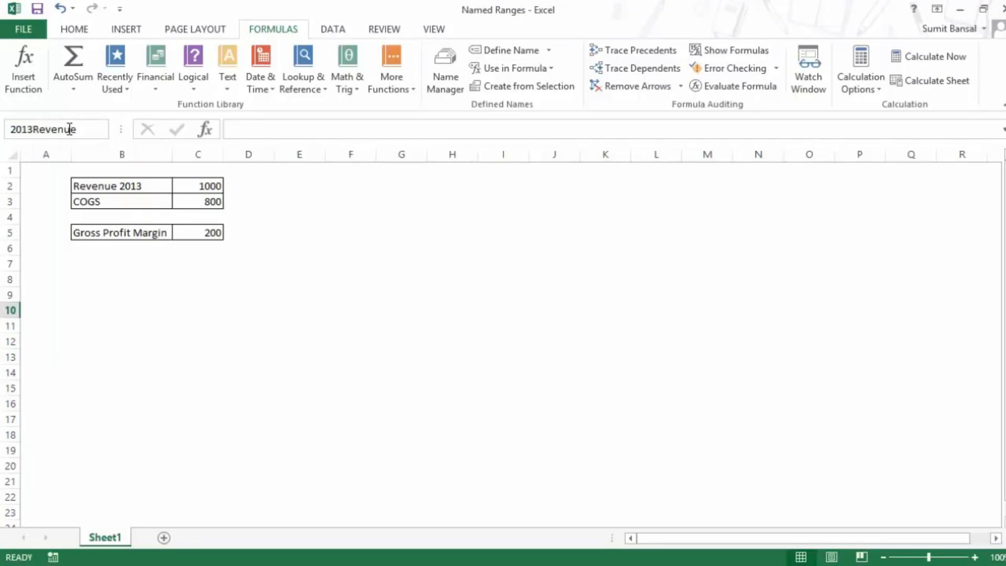
{"action": "key", "text": "Return"}
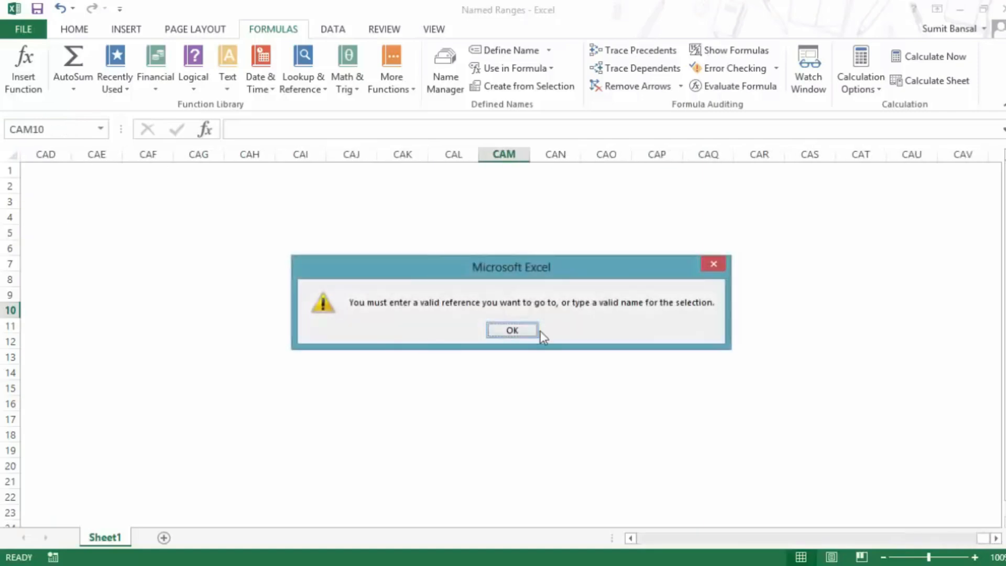
{"action": "left_click", "coordinate": [520, 332]}
{"action": "left_click", "coordinate": [632, 539]}
{"action": "left_click_drag", "start_coordinate": [982, 539], "coordinate": [635, 543]}
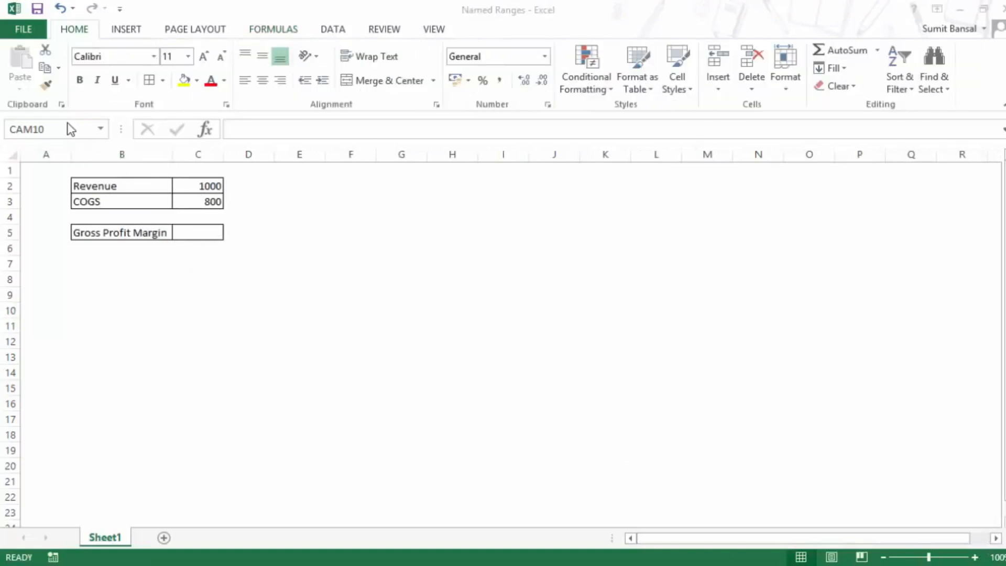
Begin defining a new name Interest_Rate from cell A1, with its scope limited to Sheet1.
{"action": "key", "text": "Return"}
{"action": "left_click", "coordinate": [43, 167]}
{"action": "left_click", "coordinate": [273, 29]}
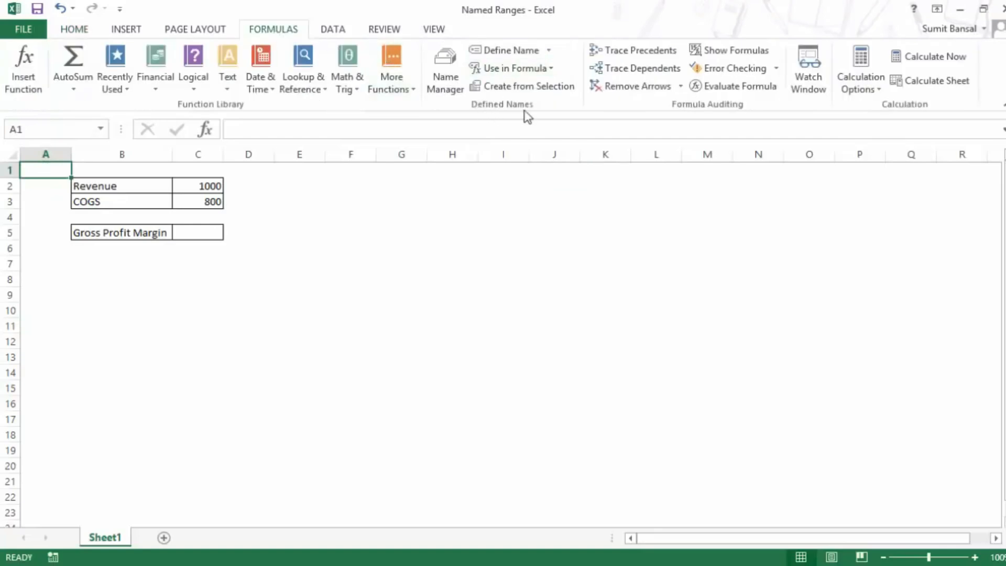
{"action": "left_click", "coordinate": [511, 53]}
{"action": "left_click_drag", "start_coordinate": [521, 251], "coordinate": [335, 201]}
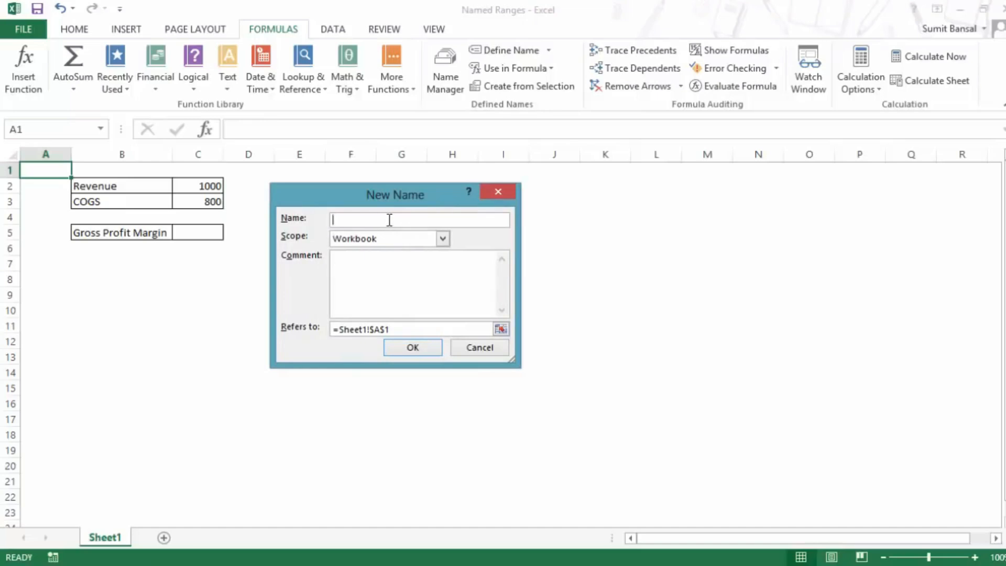
{"action": "type", "text": "Interest_Rate"}
{"action": "left_click", "coordinate": [443, 240]}
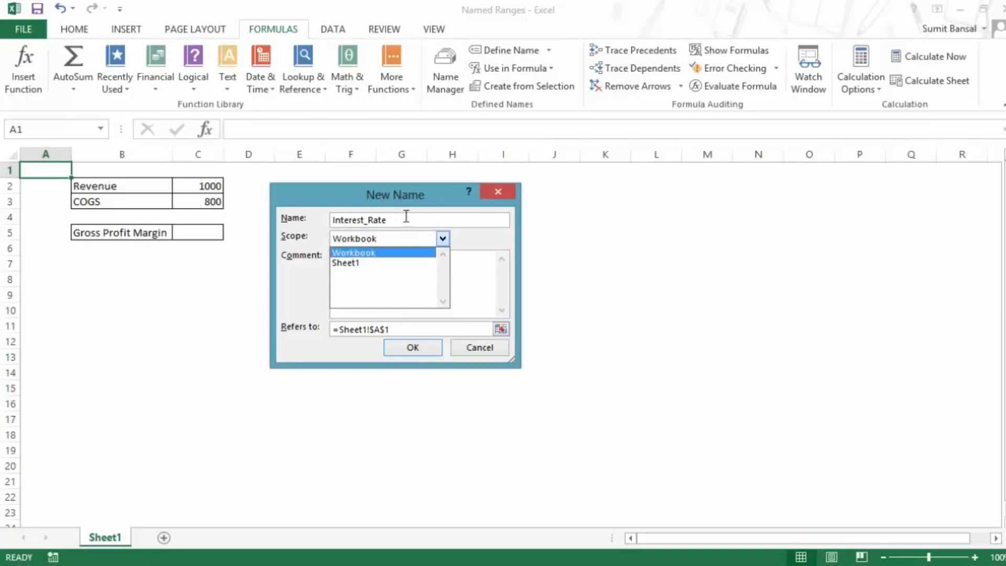
{"action": "left_click", "coordinate": [410, 253]}
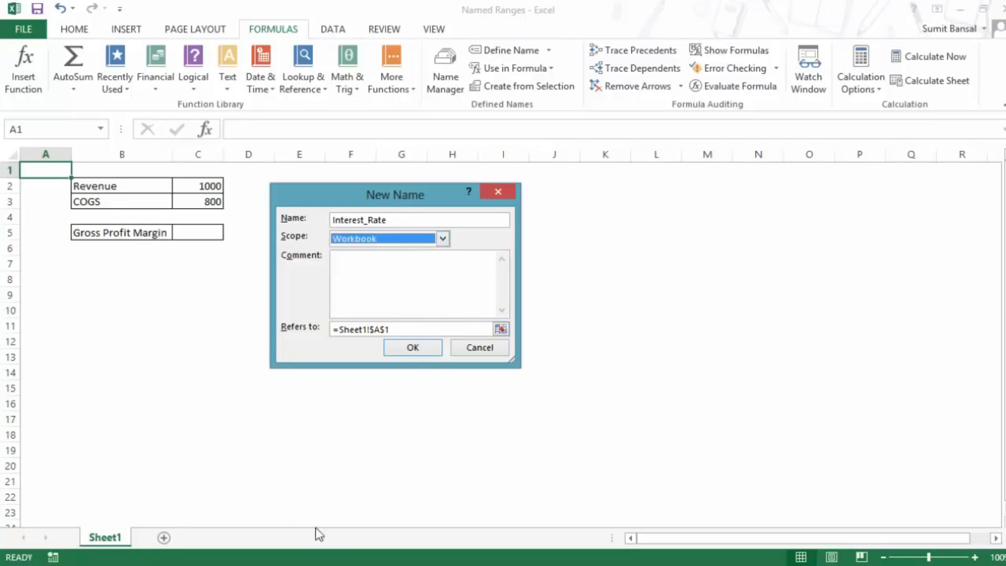
{"action": "left_click", "coordinate": [444, 239]}
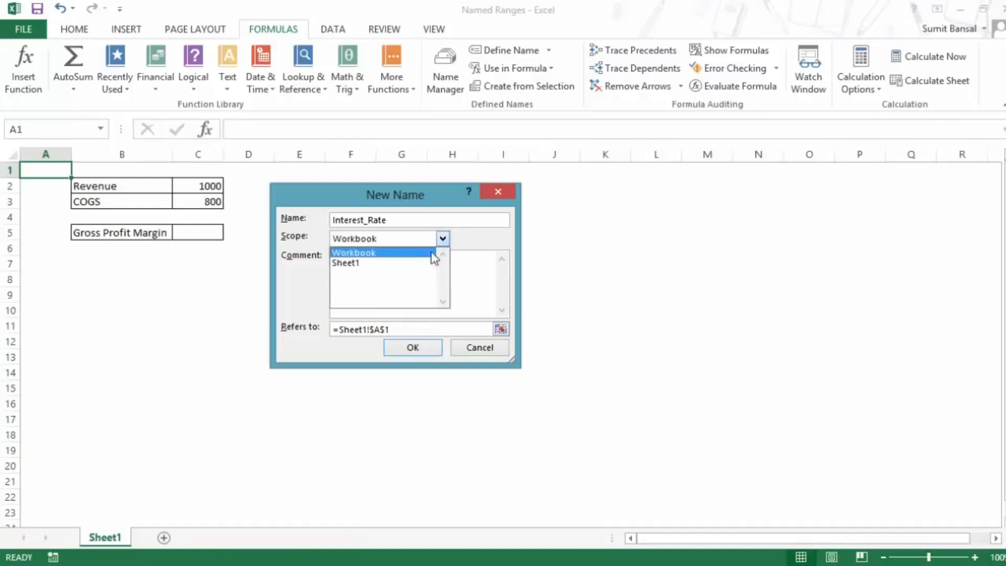
{"action": "left_click", "coordinate": [397, 262]}
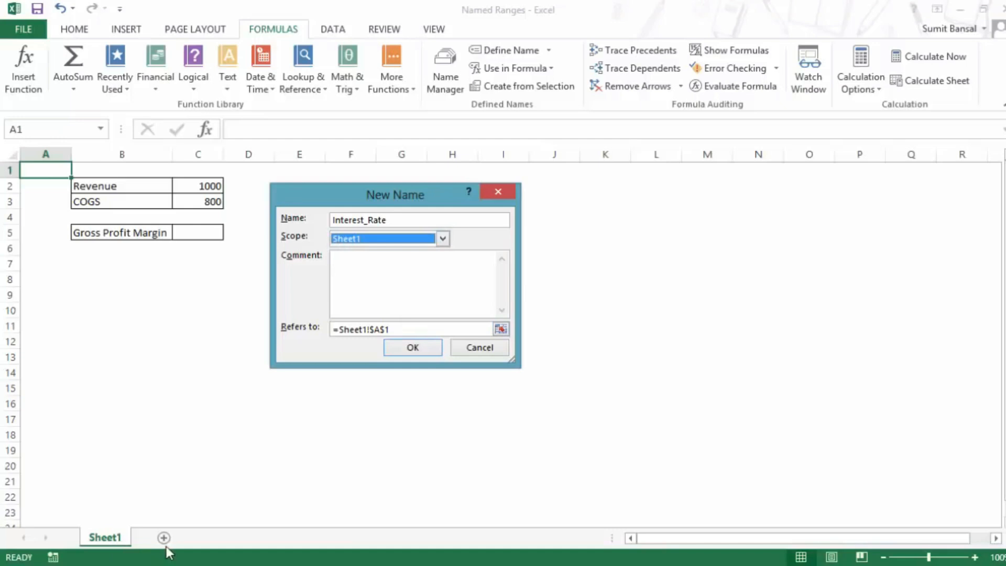
Make Interest_Rate refer to the constant =12% instead of a cell and create the name.
{"action": "left_click", "coordinate": [375, 278]}
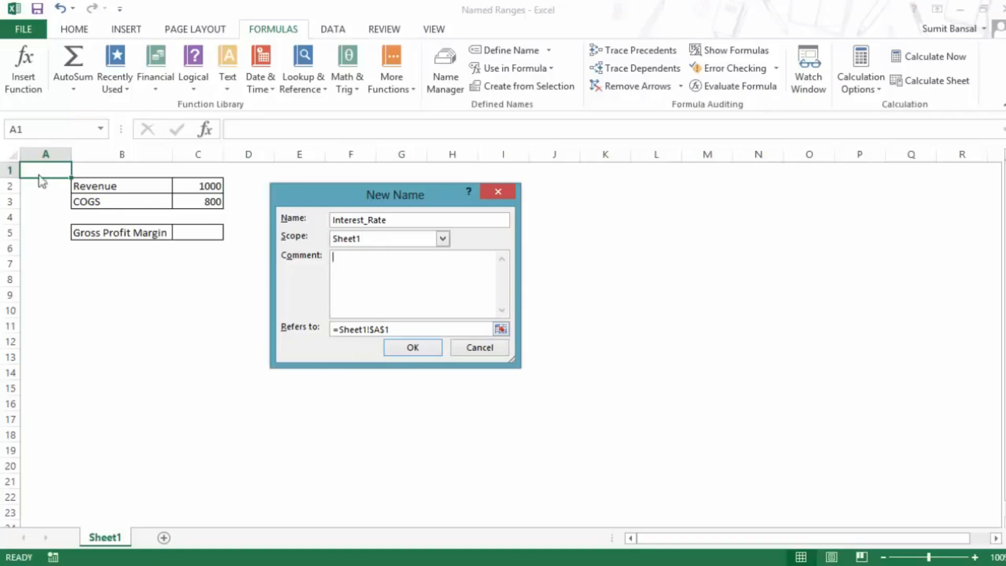
{"action": "left_click_drag", "start_coordinate": [339, 329], "coordinate": [420, 328]}
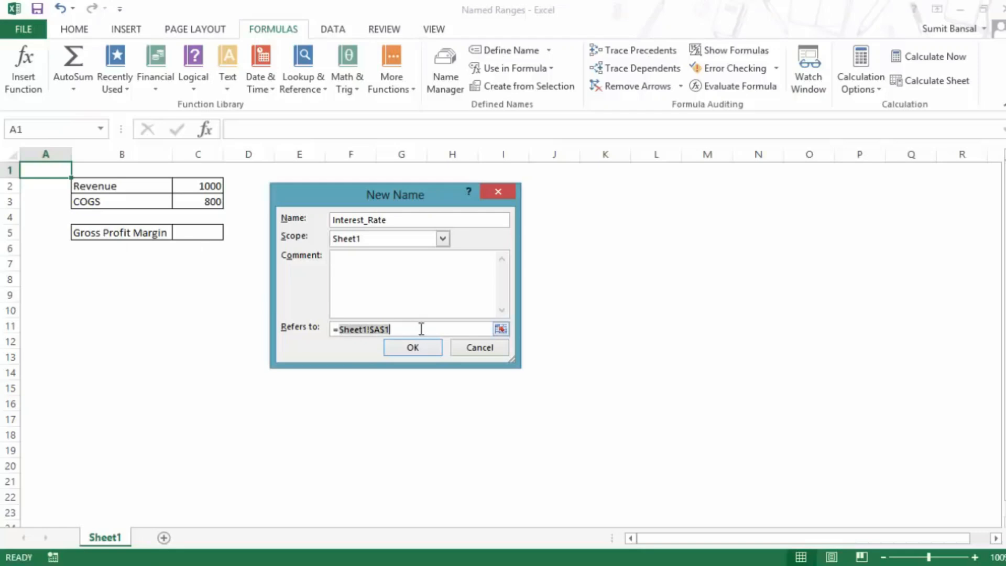
{"action": "type", "text": "12%"}
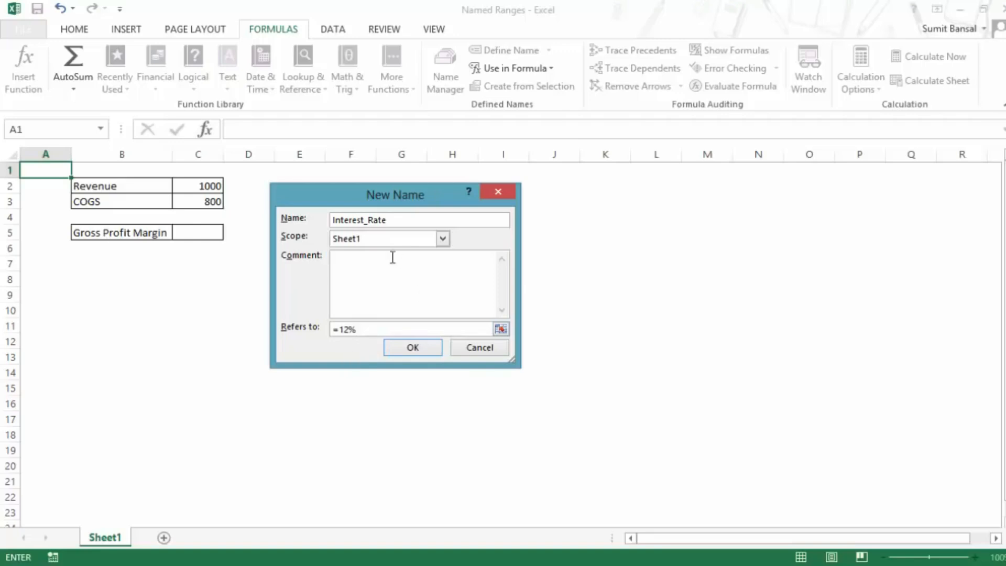
{"action": "left_click_drag", "start_coordinate": [407, 198], "coordinate": [476, 192]}
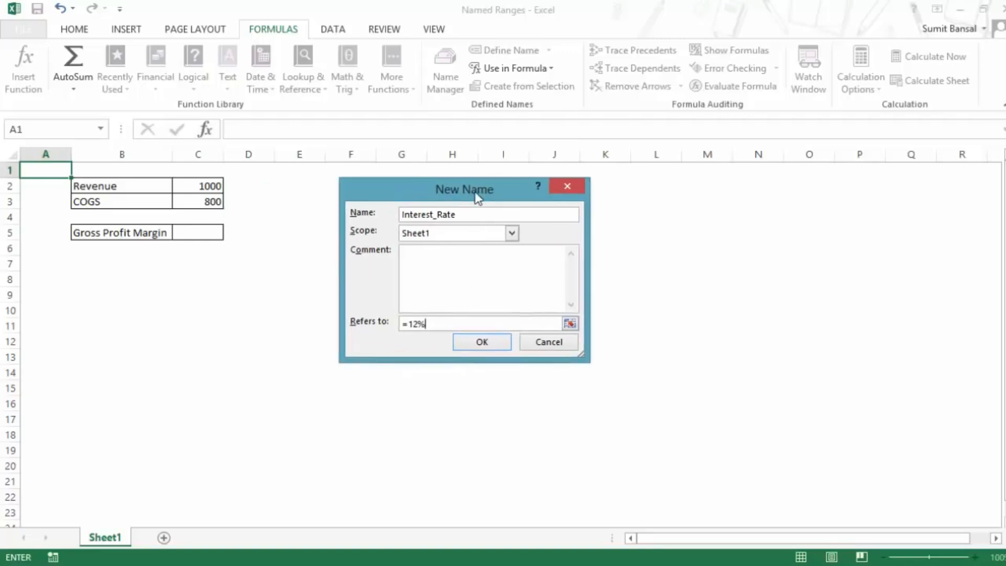
{"action": "left_click", "coordinate": [492, 347]}
Enter 1000 in cell E2 and calculate the interest in E3 with the formula =E2*Interest_Rate.
{"action": "left_click", "coordinate": [310, 188]}
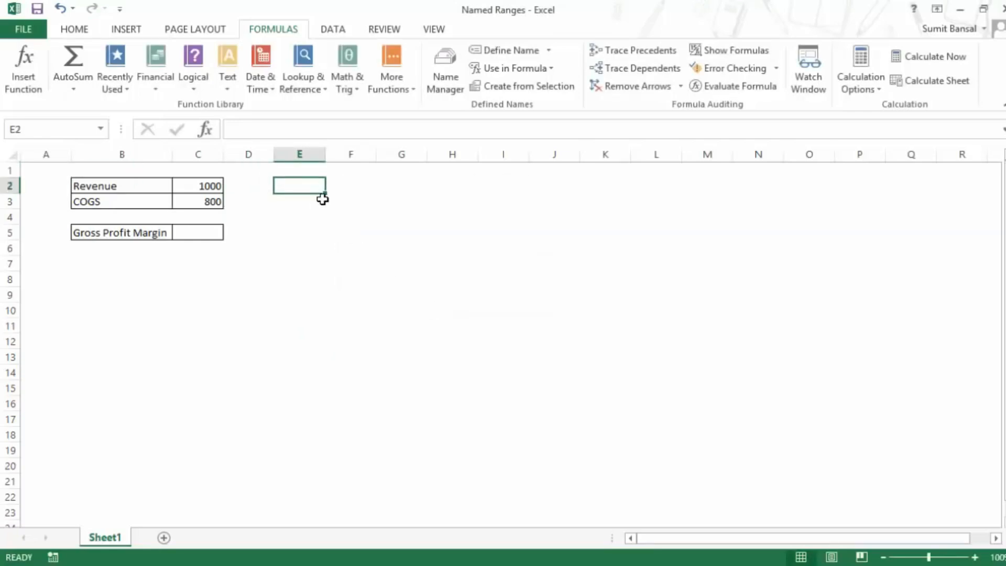
{"action": "type", "text": "1000"}
{"action": "key", "text": "Return"}
{"action": "type", "text": "="}
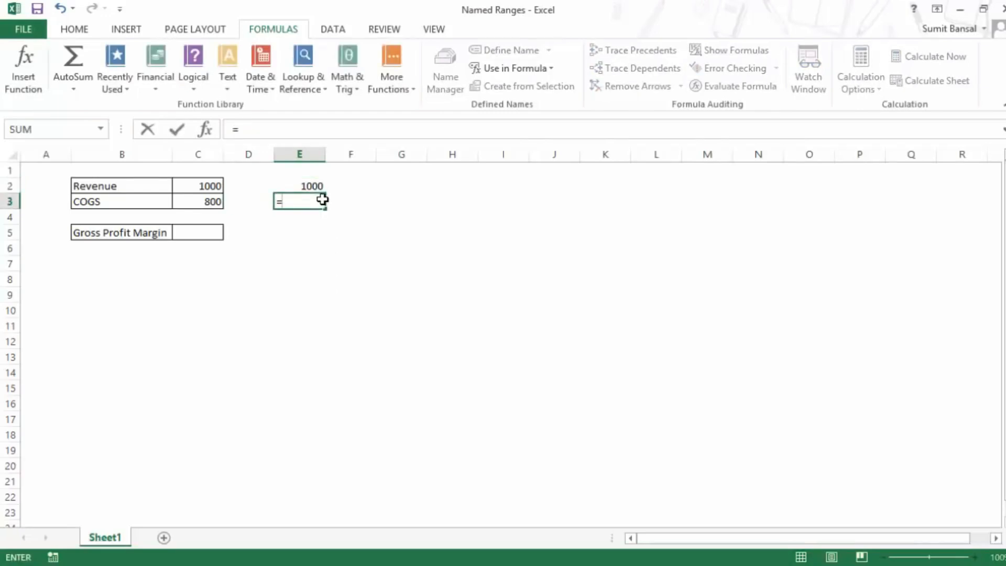
{"action": "key", "text": "Up"}
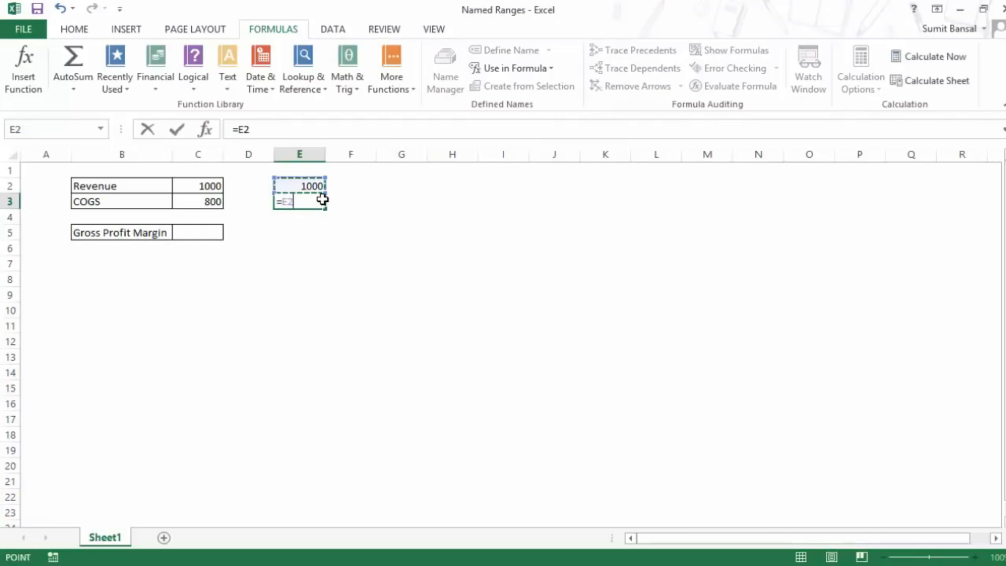
{"action": "type", "text": "*"}
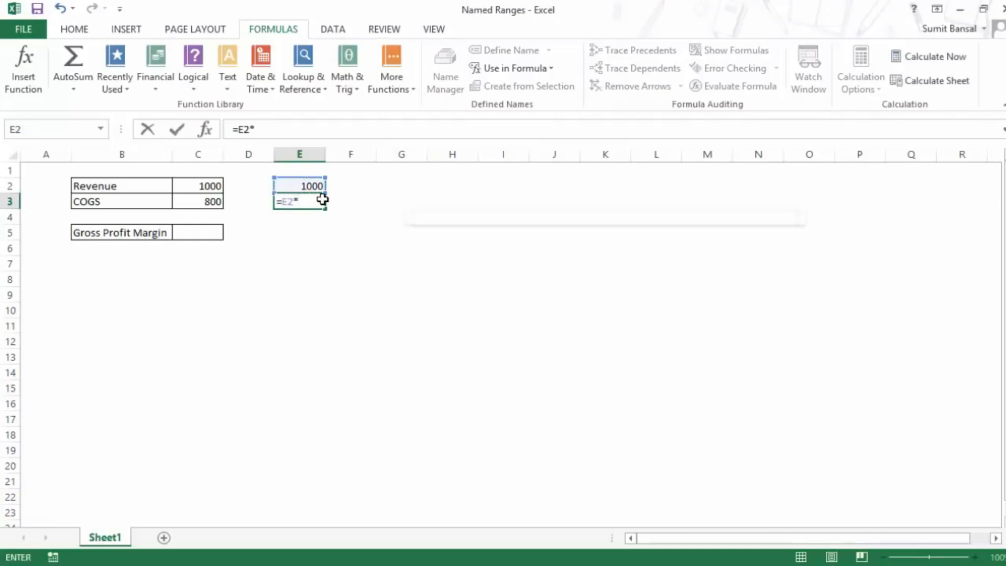
{"action": "type", "text": "intere"}
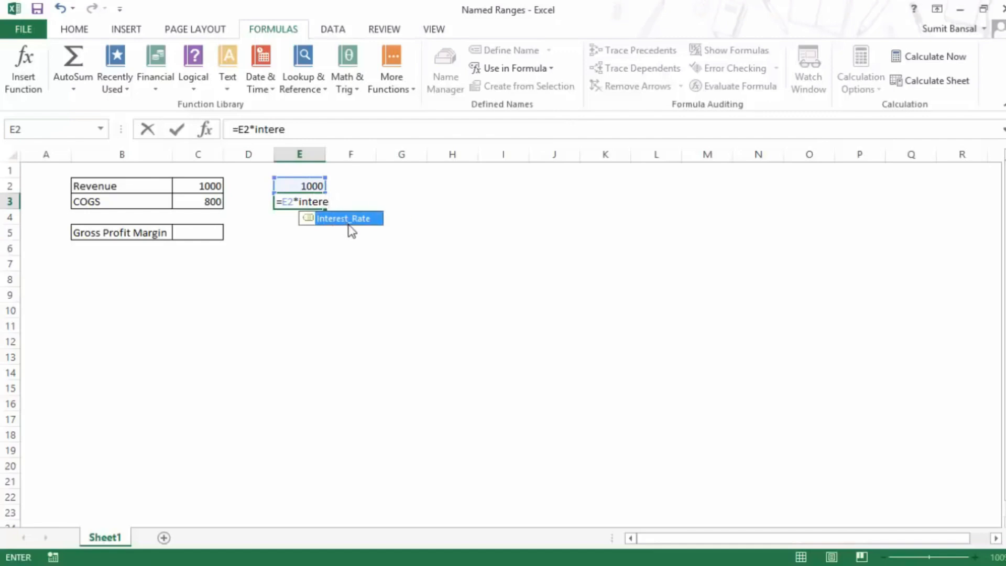
{"action": "key", "text": "Tab"}
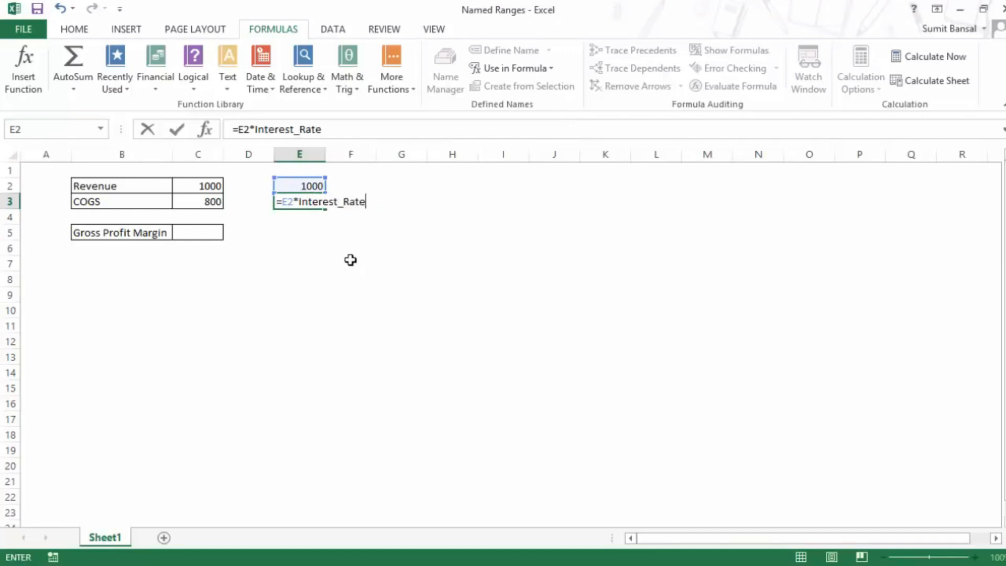
{"action": "key", "text": "Return"}
{"action": "left_click", "coordinate": [315, 199]}
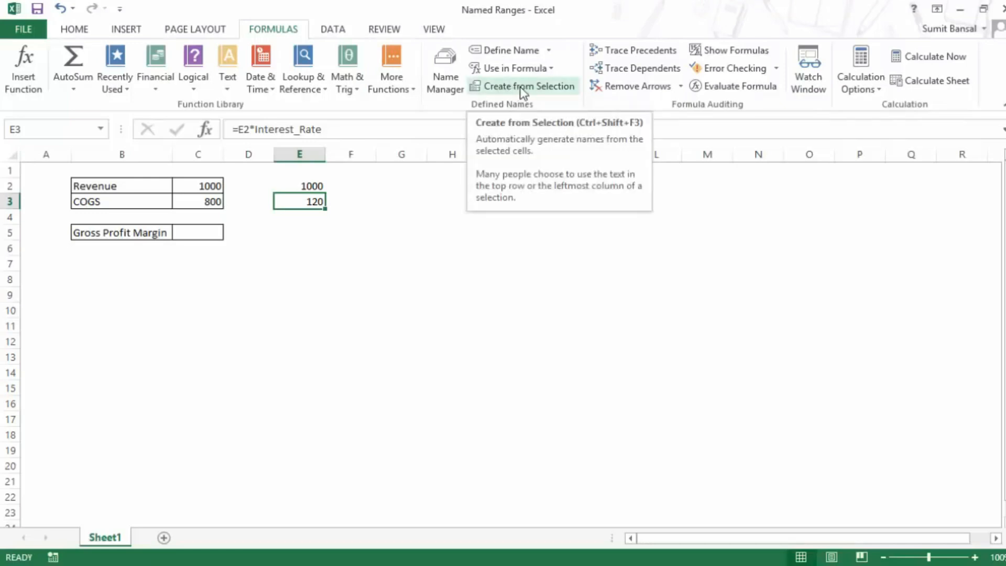
Enter the heading Quarters in cell B11 with Q1, Q2, Q3 and Q4 listed beneath it in B12:B15.
{"action": "left_click", "coordinate": [98, 321]}
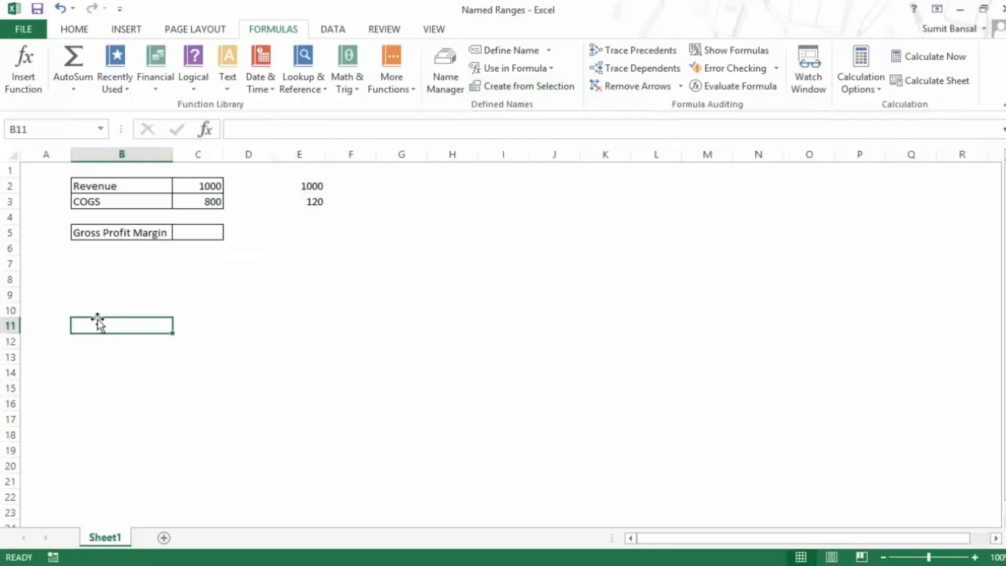
{"action": "type", "text": "Quarters"}
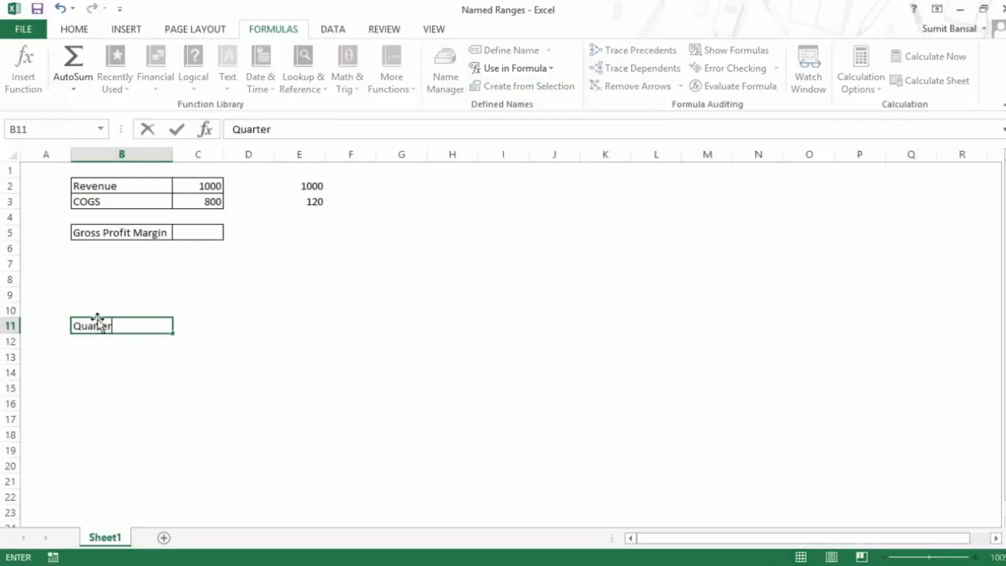
{"action": "key", "text": "Return"}
{"action": "type", "text": "Q1"}
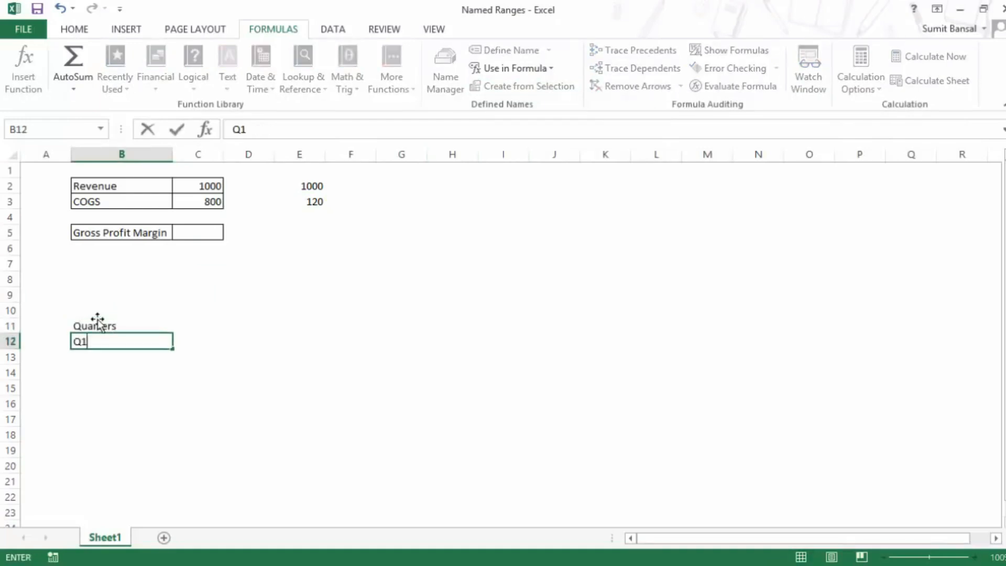
{"action": "key", "text": "Return"}
{"action": "type", "text": "Q2"}
{"action": "type", "text": "Q3"}
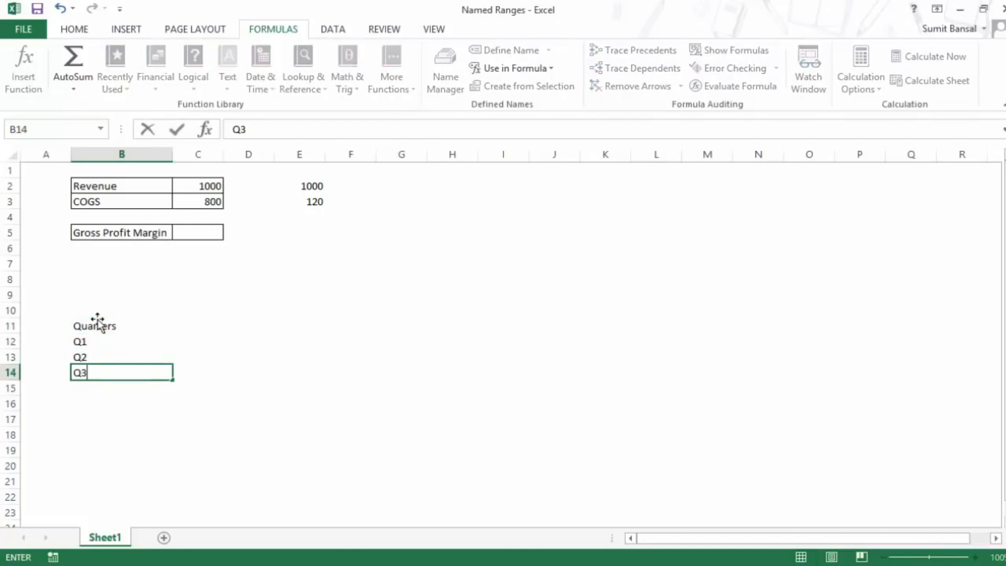
{"action": "key", "text": "Return"}
{"action": "type", "text": "Q4"}
Apply all borders to the quarters list in B11:B15.
{"action": "key", "text": "Up"}
{"action": "key", "text": "Up"}
{"action": "key", "text": "Up"}
{"action": "key", "text": "Up"}
{"action": "key", "text": "shift+Down"}
{"action": "key", "text": "shift+Down"}
{"action": "key", "text": "shift+Down"}
{"action": "key", "text": "shift+Down"}
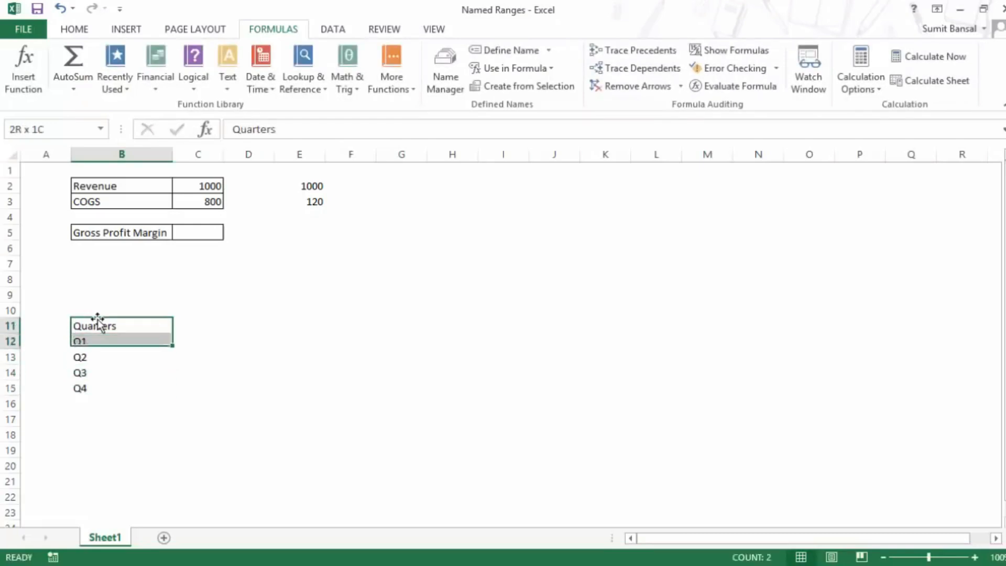
{"action": "key", "text": "alt"}
{"action": "key", "text": "h"}
{"action": "key", "text": "b"}
{"action": "key", "text": "a"}
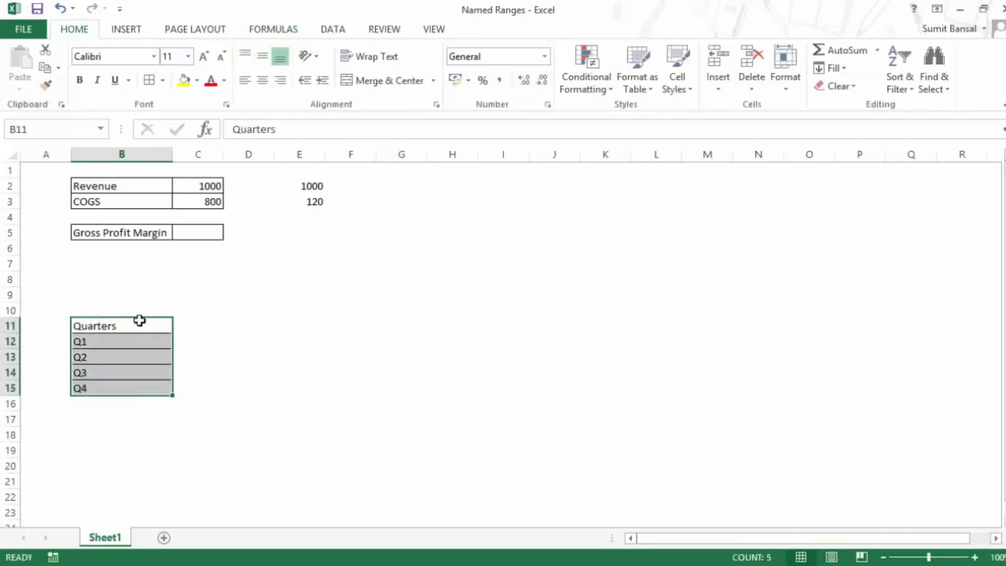
Create a name for the list B11:B15 from its top row and jump to the Quarters range by its name.
{"action": "left_click_drag", "start_coordinate": [126, 343], "coordinate": [121, 386]}
{"action": "left_click", "coordinate": [242, 369]}
{"action": "left_click_drag", "start_coordinate": [130, 328], "coordinate": [130, 385]}
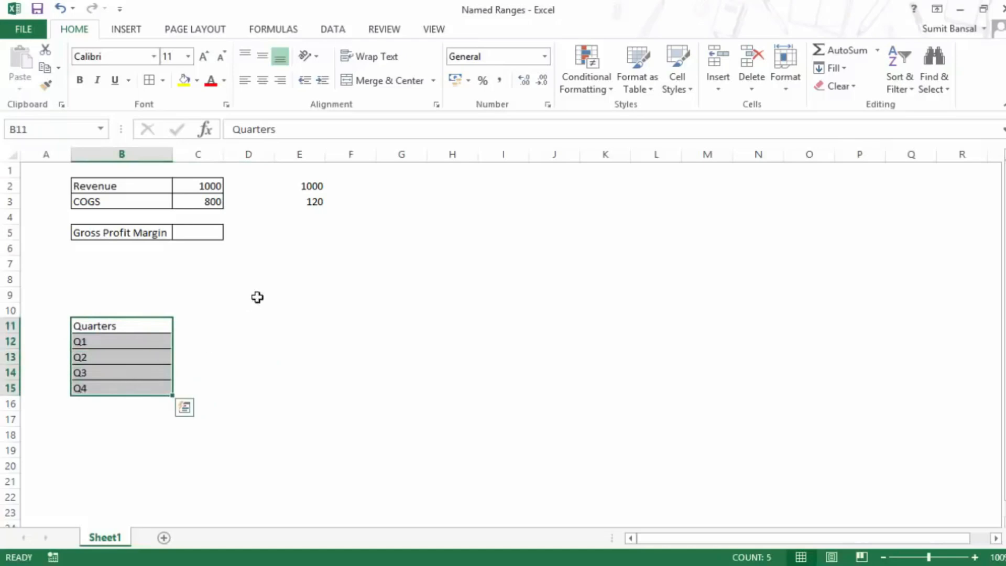
{"action": "left_click", "coordinate": [273, 29]}
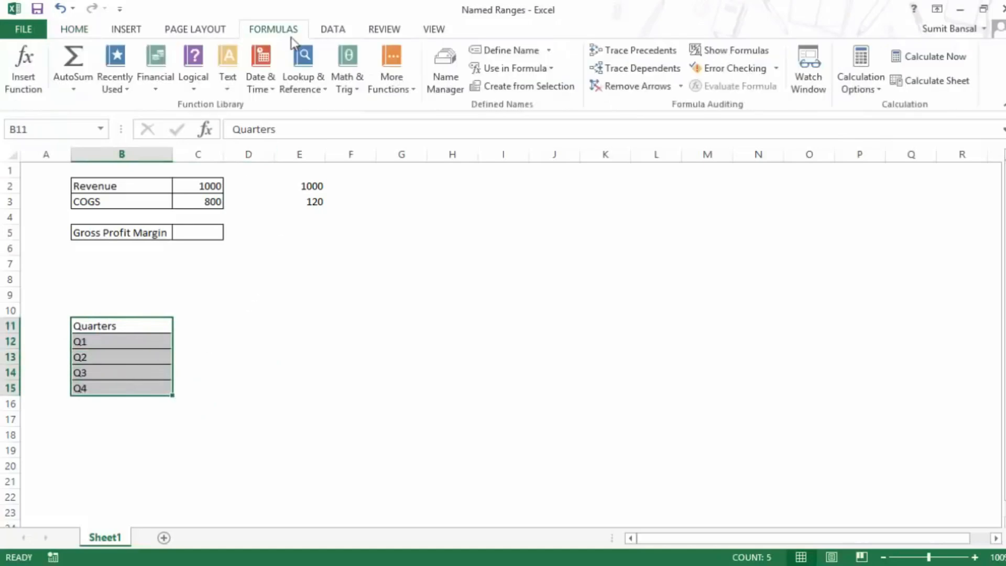
{"action": "left_click", "coordinate": [524, 87]}
{"action": "left_click_drag", "start_coordinate": [294, 254], "coordinate": [233, 285]}
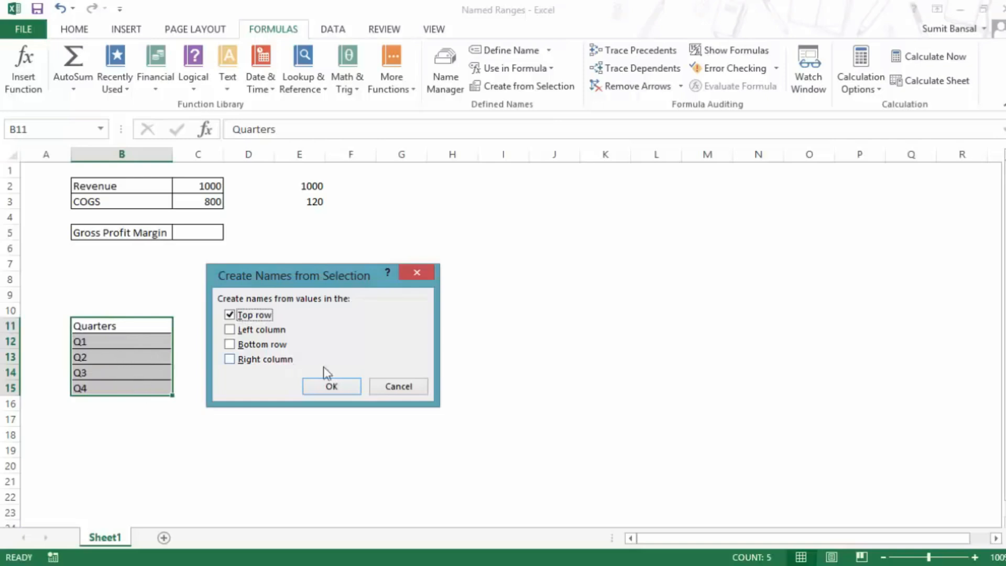
{"action": "left_click", "coordinate": [331, 387]}
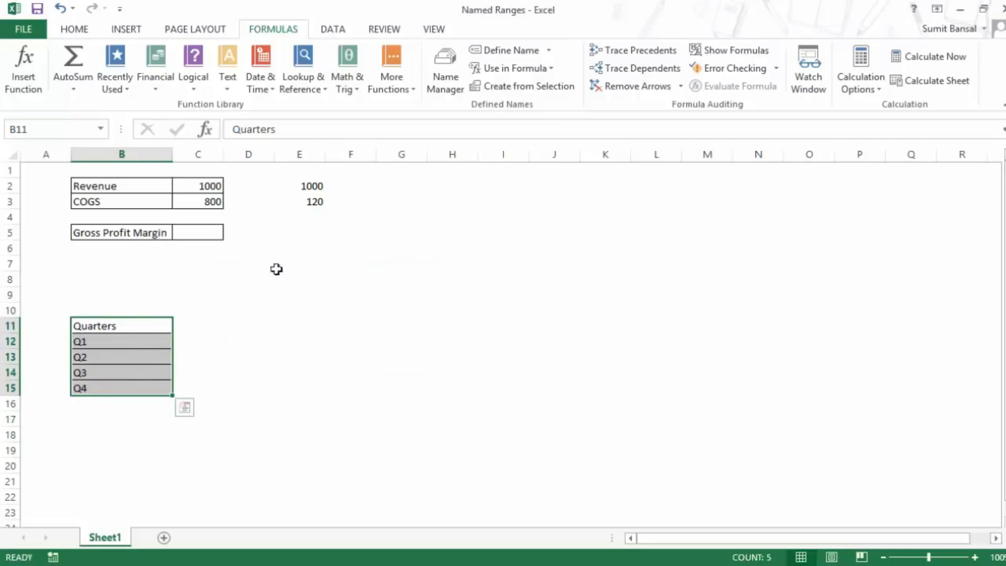
{"action": "left_click", "coordinate": [100, 129]}
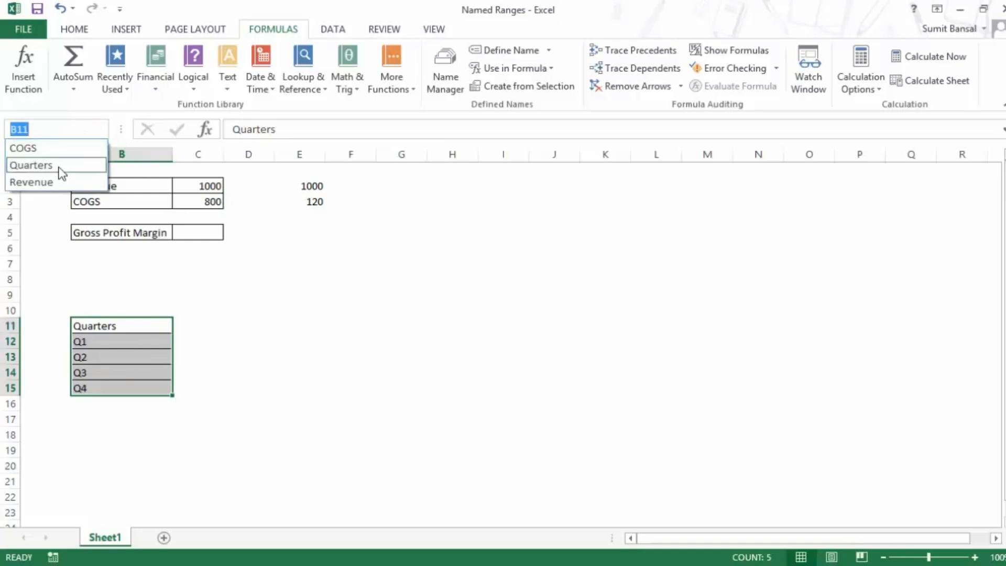
{"action": "left_click", "coordinate": [57, 173]}
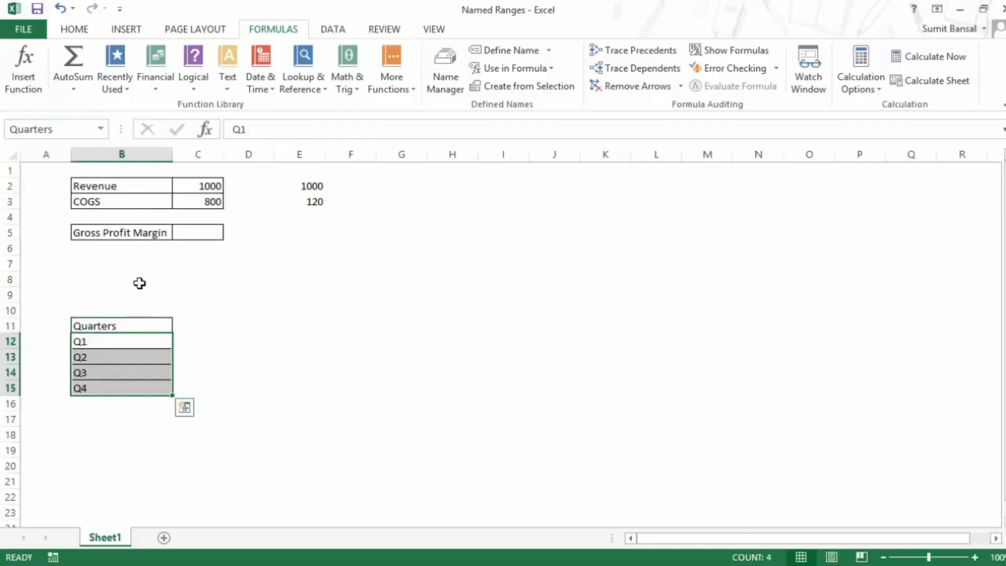
{"action": "left_click", "coordinate": [290, 314]}
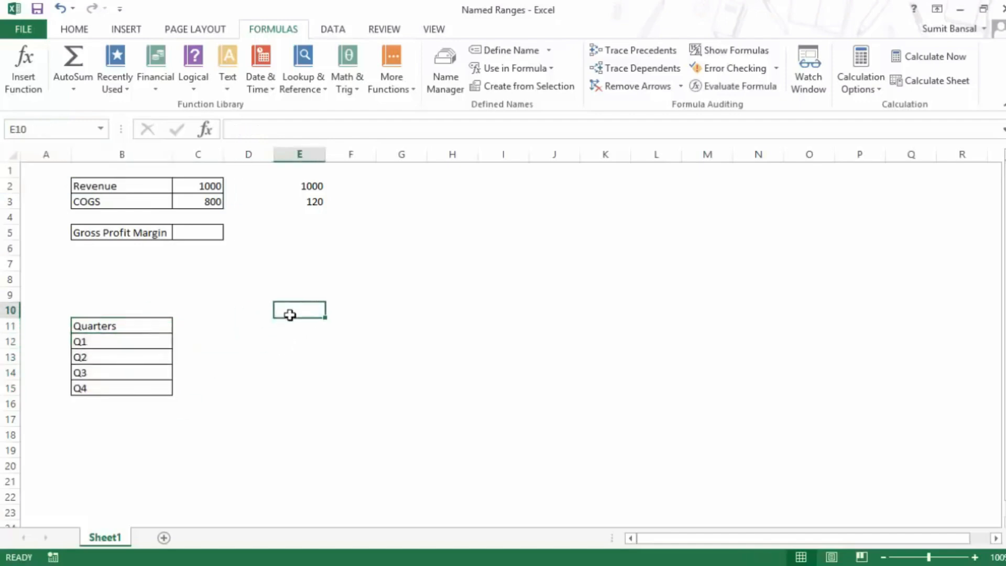
{"action": "type", "text": "Sales"}
{"action": "key", "text": "BackSpace"}
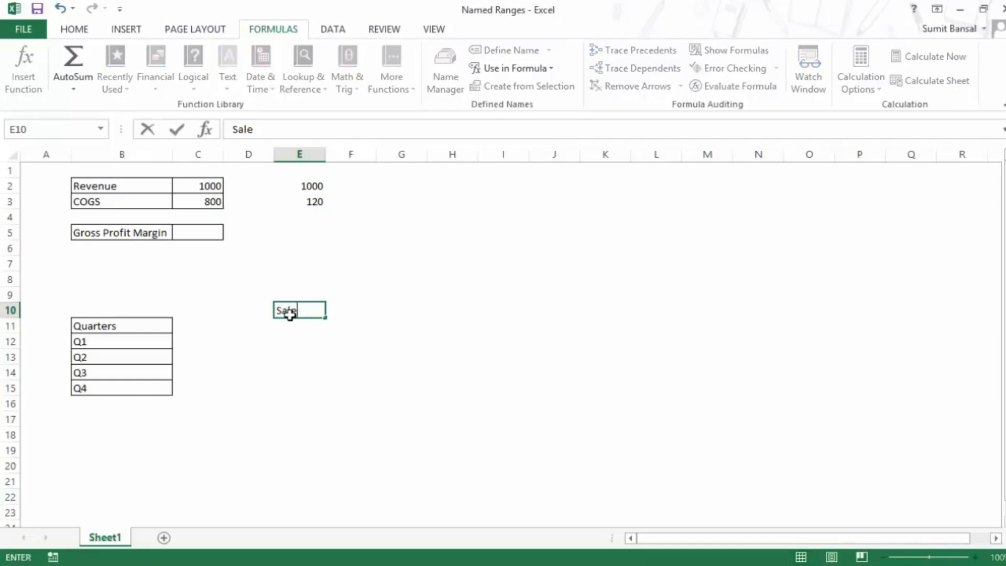
{"action": "key", "text": "Escape"}
Enter the column headings US, Canada and India in cells F10:H10.
{"action": "key", "text": "Right"}
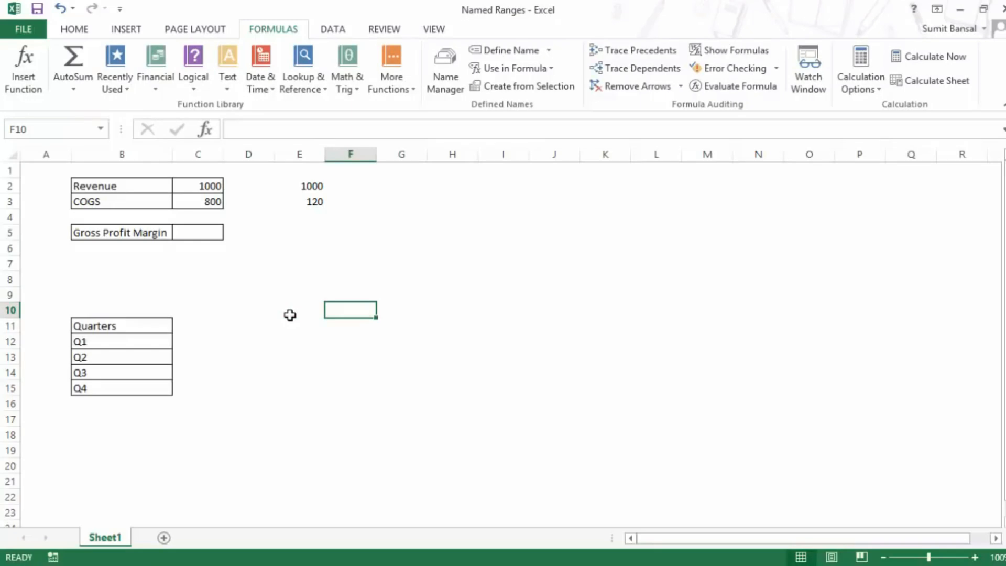
{"action": "type", "text": "US"}
{"action": "key", "text": "Tab"}
{"action": "type", "text": "Canad"}
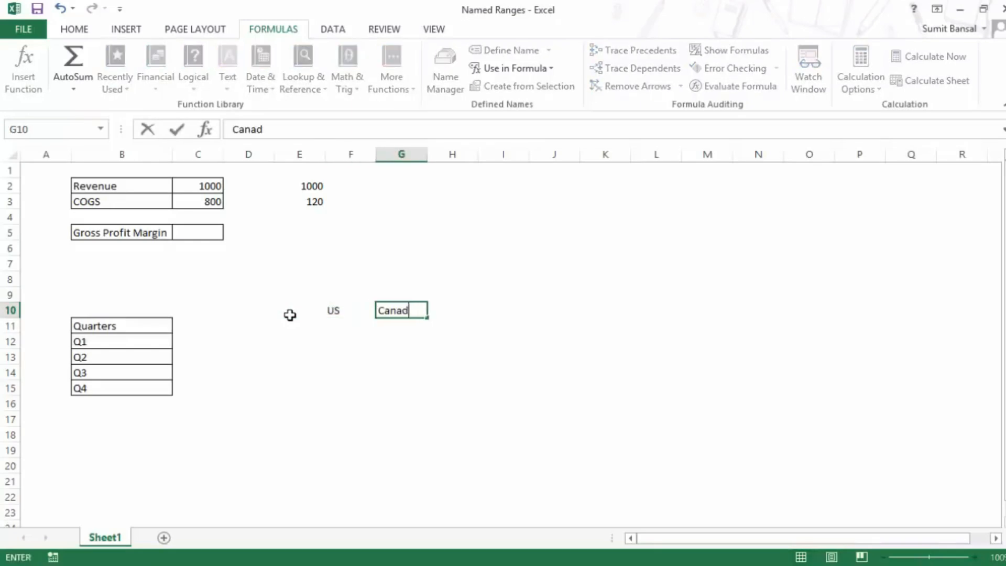
{"action": "type", "text": "a"}
{"action": "key", "text": "Tab"}
{"action": "type", "text": "India"}
{"action": "key", "text": "Return"}
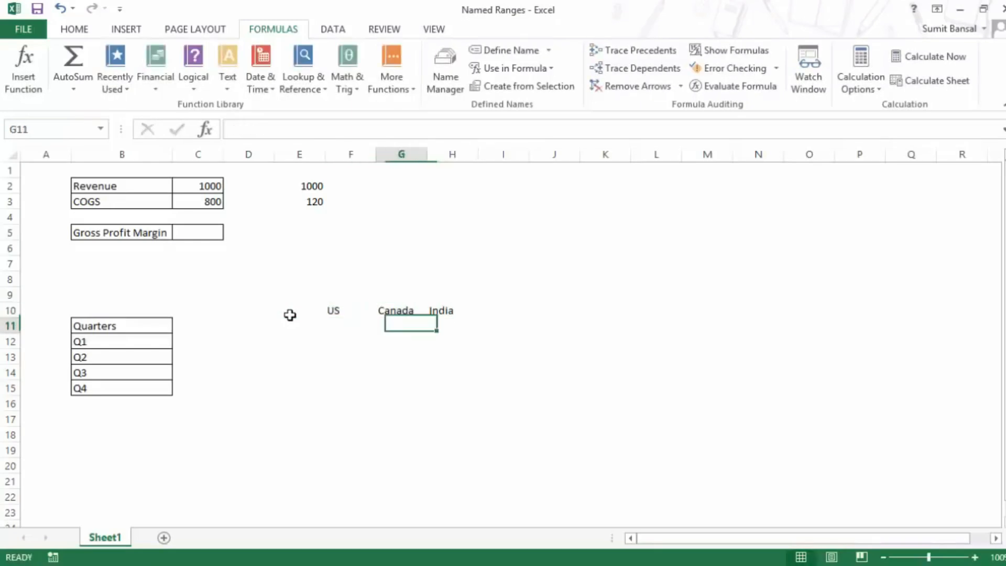
{"action": "left_click", "coordinate": [290, 315]}
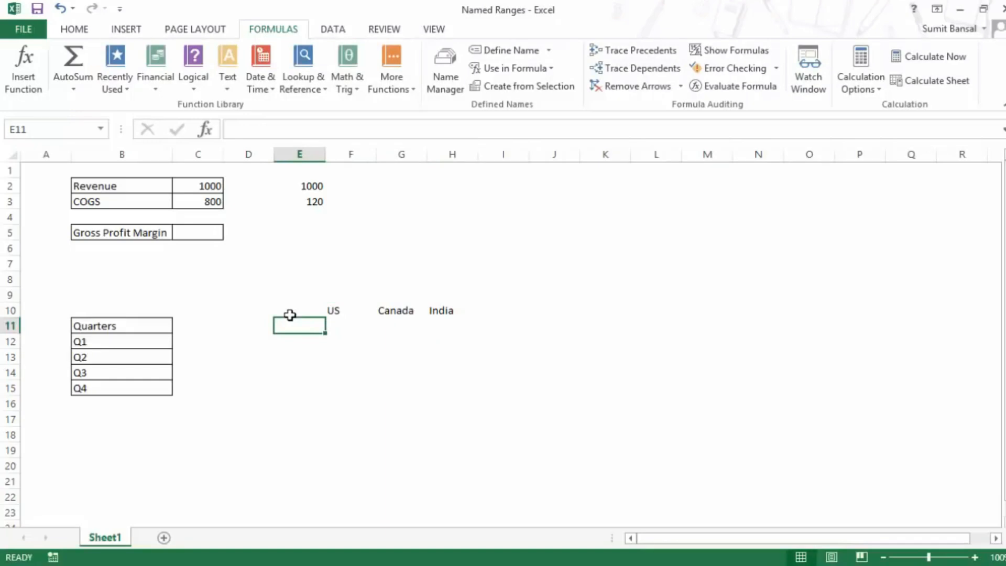
Fill the row labels E11:E14 with four people's first names, one per cell.
{"action": "type", "text": "Joe"}
{"action": "key", "text": "Return"}
{"action": "type", "text": "Martha"}
{"action": "key", "text": "Return"}
{"action": "type", "text": "Harry"}
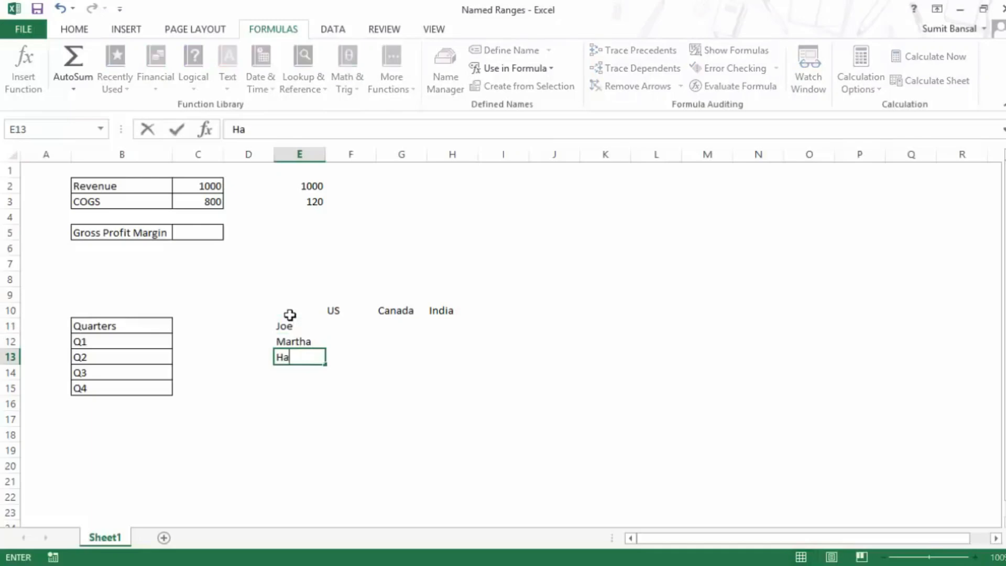
{"action": "key", "text": "Return"}
{"action": "type", "text": "Sumit"}
{"action": "key", "text": "Return"}
Fill F11:H14 with the formula =RANDBETWEEN(100,1000) in every cell.
{"action": "key", "text": "Up"}
{"action": "key", "text": "Up"}
{"action": "key", "text": "Up"}
{"action": "key", "text": "Up"}
{"action": "key", "text": "Up"}
{"action": "key", "text": "Down"}
{"action": "key", "text": "Right"}
{"action": "key", "text": "shift+Down"}
{"action": "key", "text": "shift+Down"}
{"action": "key", "text": "shift+Down"}
{"action": "key", "text": "shift+Right"}
{"action": "key", "text": "shift+Right"}
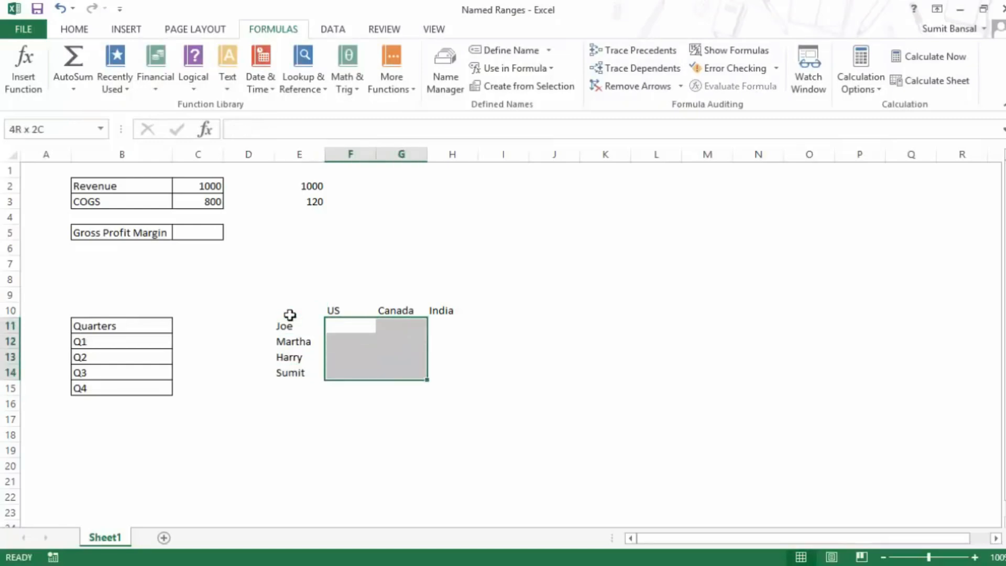
{"action": "type", "text": "=randb"}
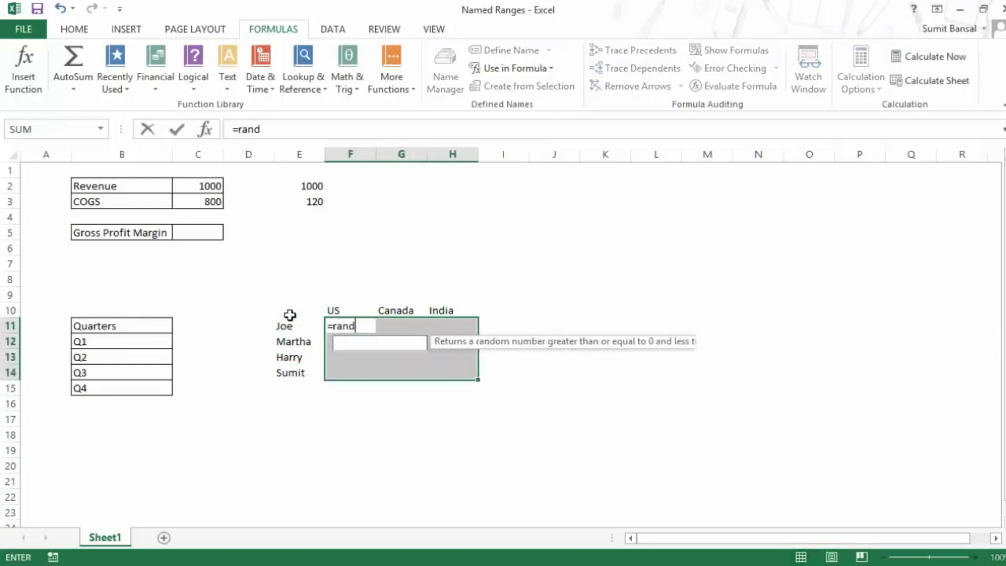
{"action": "key", "text": "Tab"}
{"action": "type", "text": "100"}
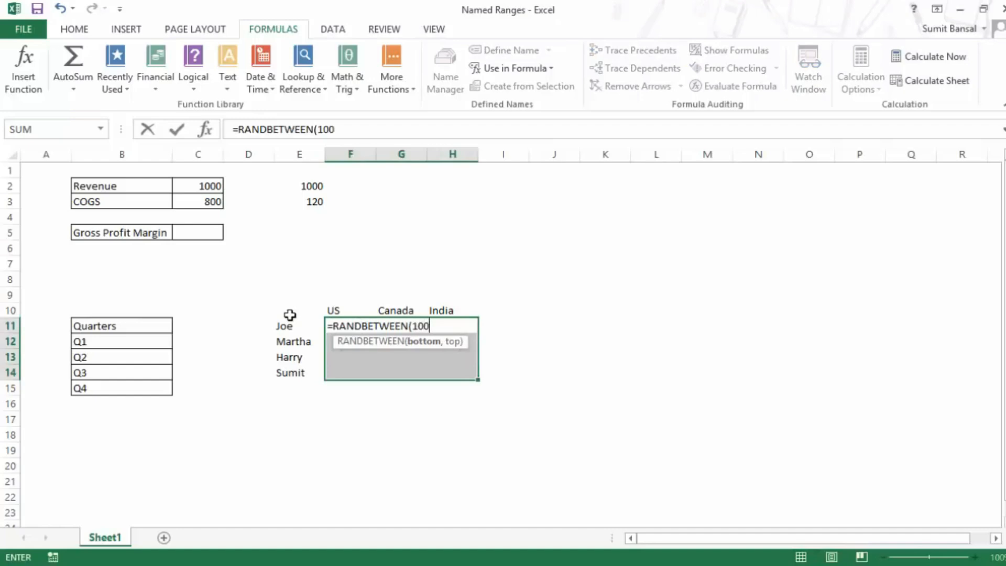
{"action": "type", "text": ",1000)"}
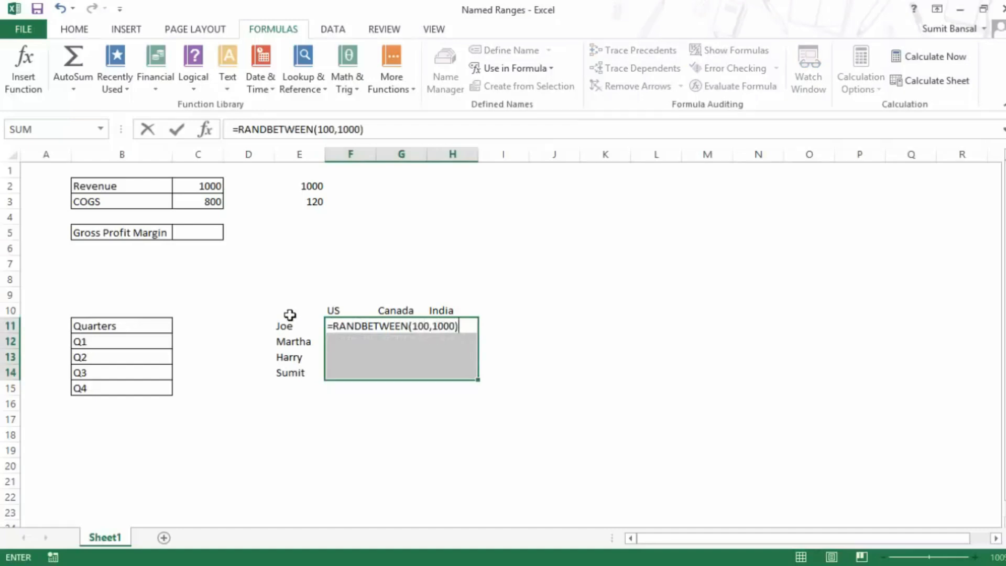
{"action": "key", "text": "ctrl+Return"}
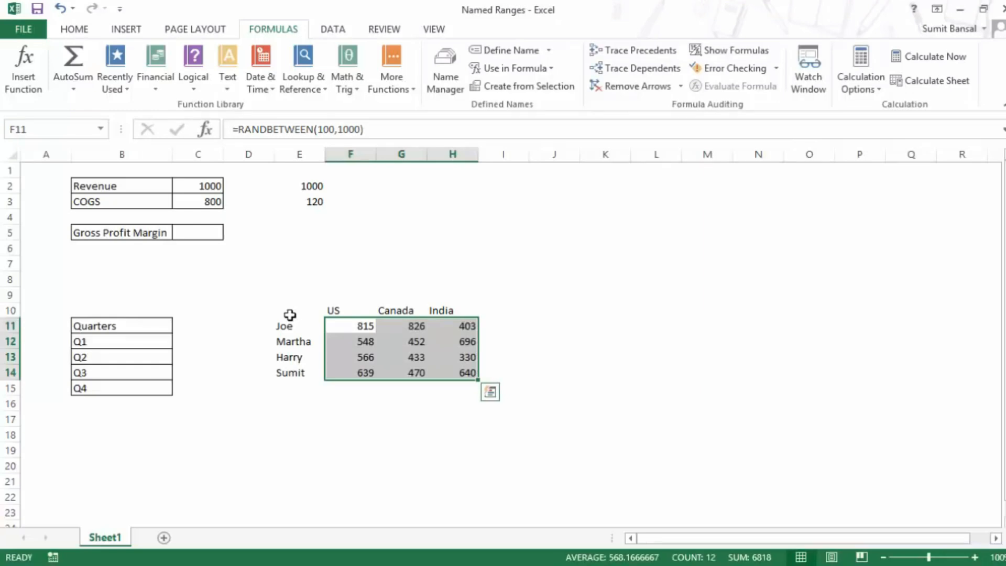
Replace the random-number formulas in F11:H14 with their static values.
{"action": "key", "text": "ctrl+c"}
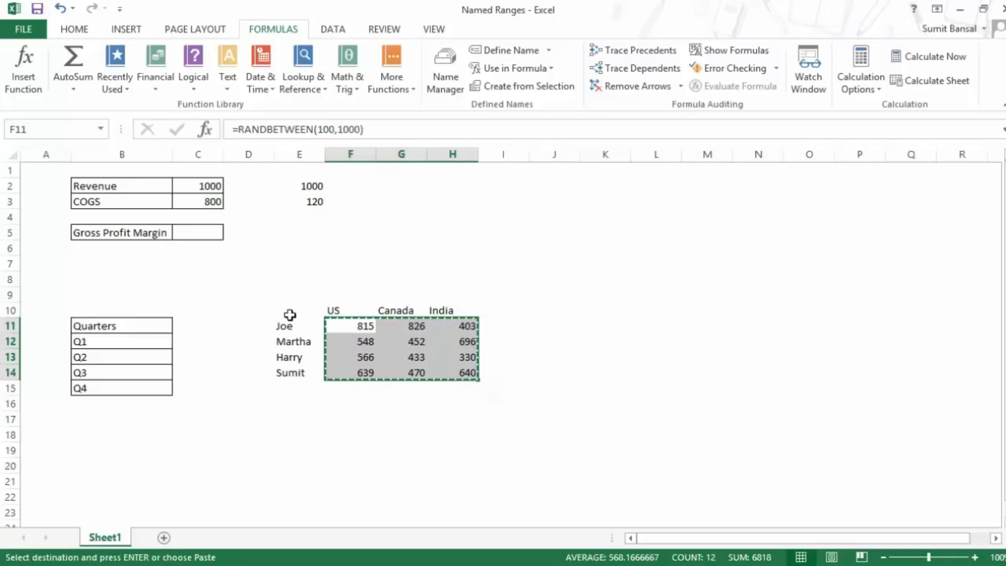
{"action": "key", "text": "ctrl+alt+v"}
{"action": "key", "text": "v"}
{"action": "key", "text": "Return"}
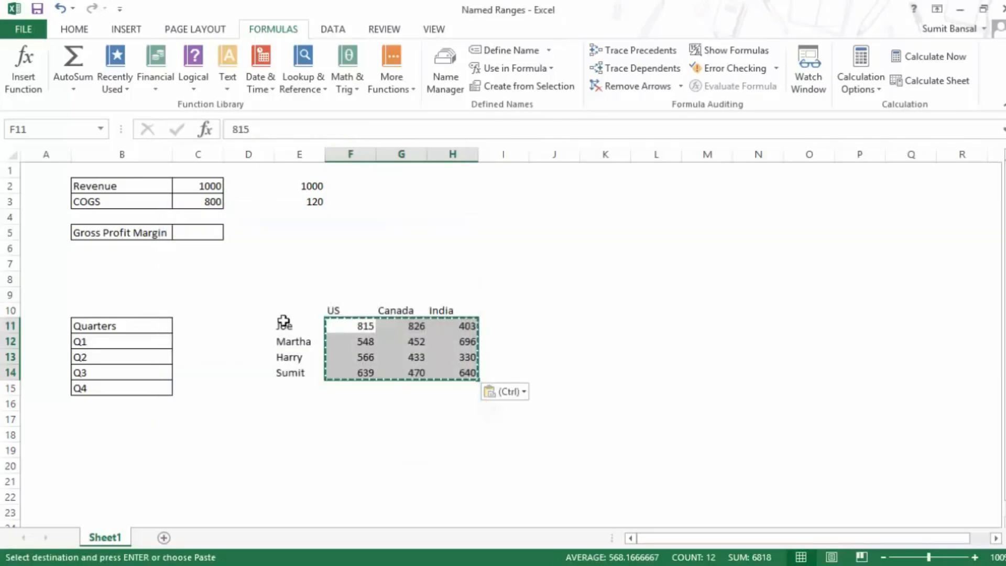
Apply all borders to the table E10:H14, including its header row and label column.
{"action": "left_click_drag", "start_coordinate": [293, 310], "coordinate": [459, 370]}
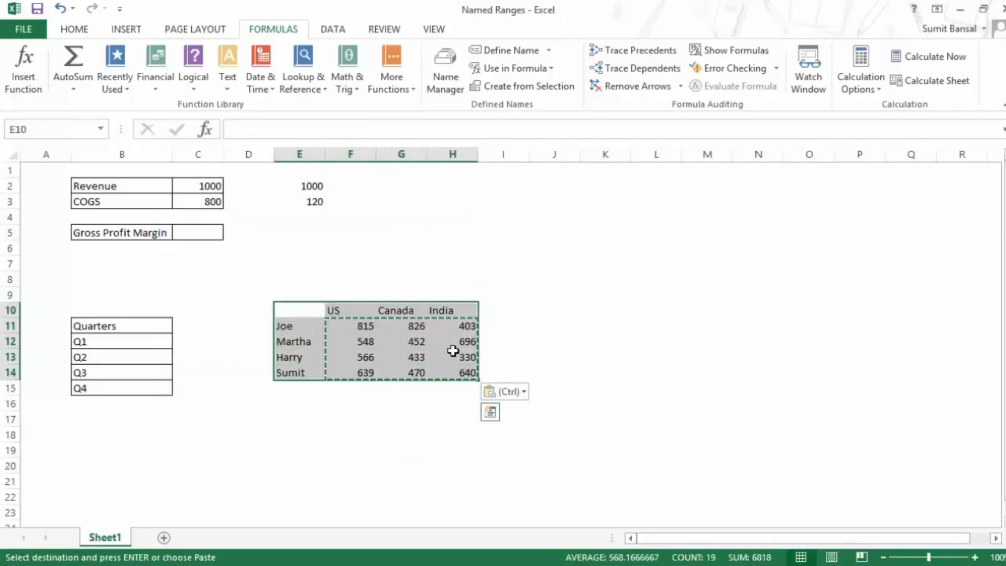
{"action": "key", "text": "alt+h"}
{"action": "key", "text": "b"}
{"action": "key", "text": "a"}
Create names for the table E10:H14 from both its top row and its left column.
{"action": "left_click_drag", "start_coordinate": [312, 312], "coordinate": [460, 375]}
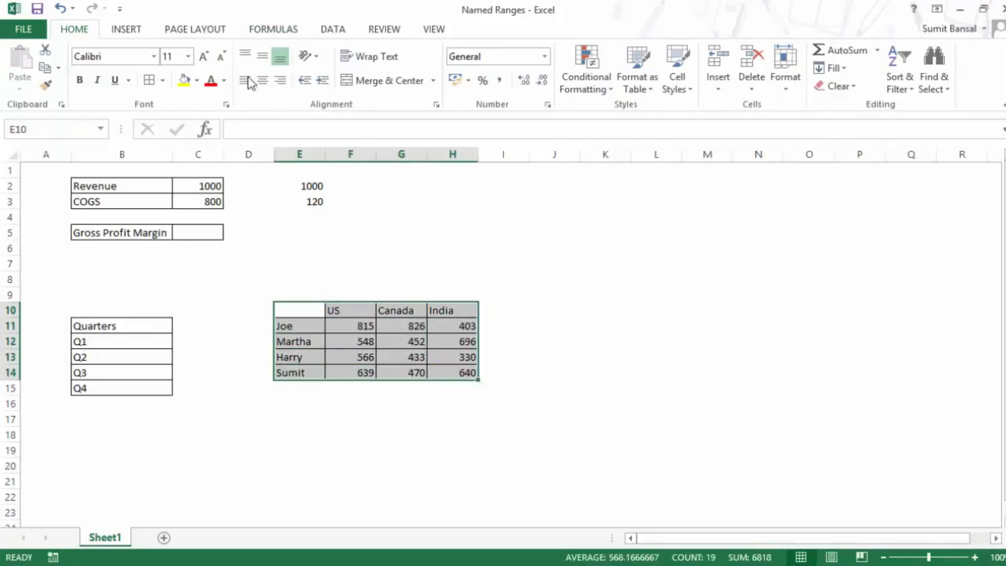
{"action": "left_click", "coordinate": [276, 32]}
{"action": "left_click", "coordinate": [542, 94]}
{"action": "left_click_drag", "start_coordinate": [322, 275], "coordinate": [621, 226]}
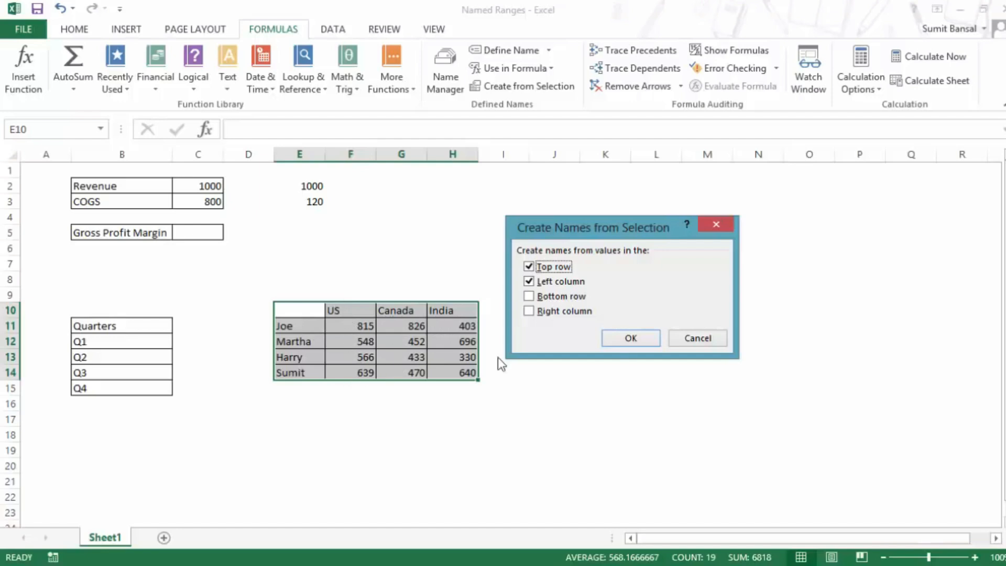
{"action": "left_click", "coordinate": [621, 337]}
Jump to the India range by its name, followed by the named range of the person in row 12.
{"action": "left_click", "coordinate": [101, 129]}
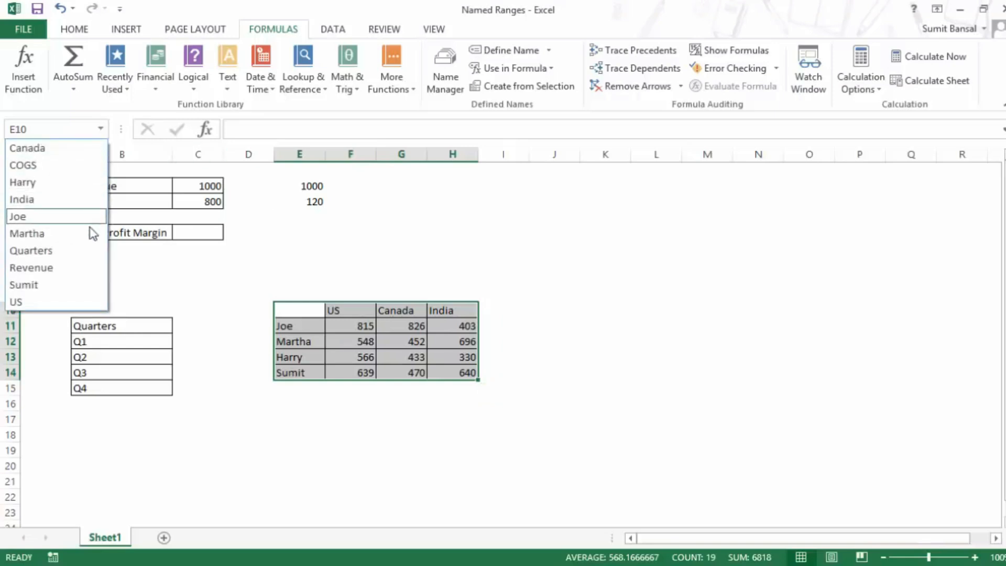
{"action": "left_click", "coordinate": [41, 200]}
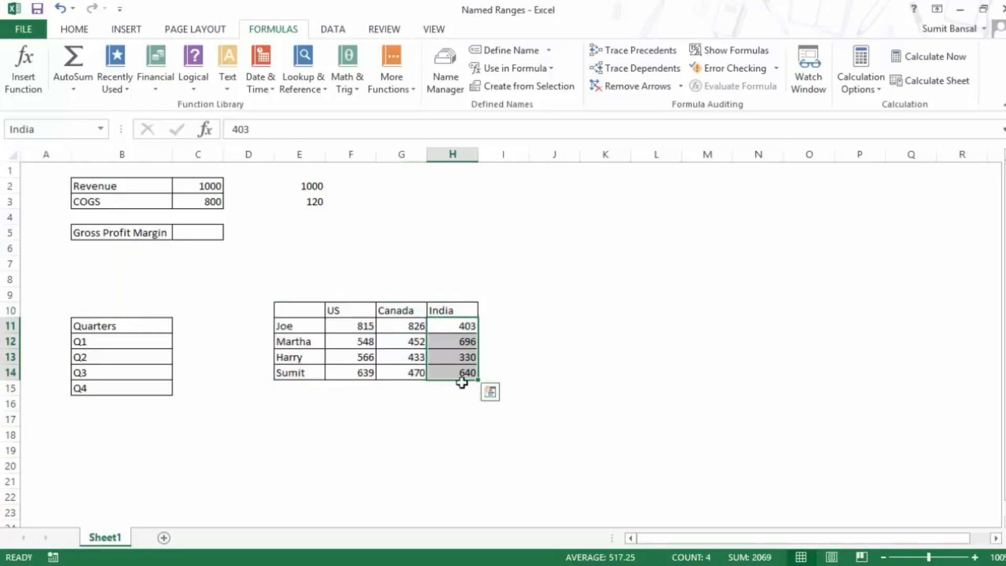
{"action": "left_click", "coordinate": [103, 133]}
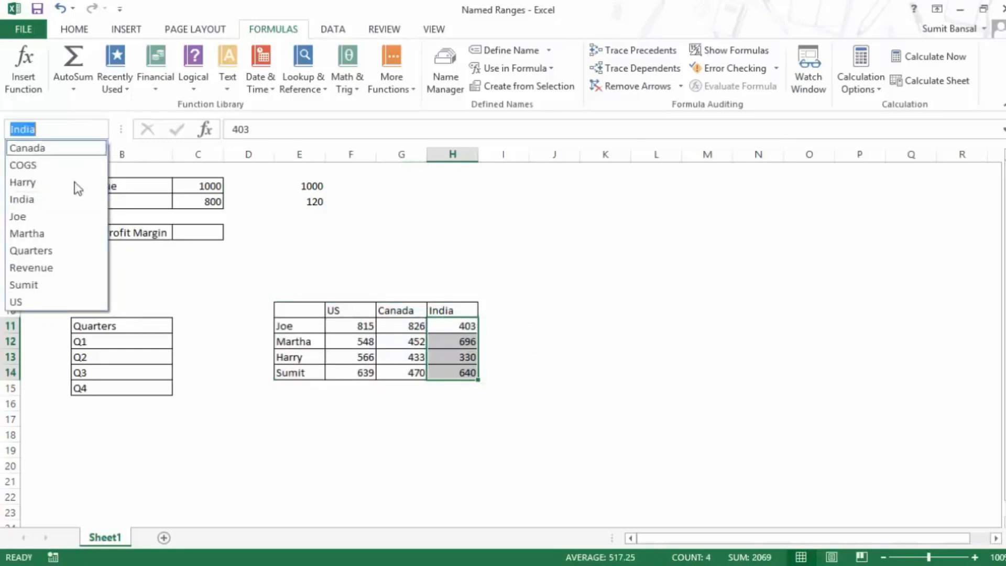
{"action": "left_click", "coordinate": [62, 231]}
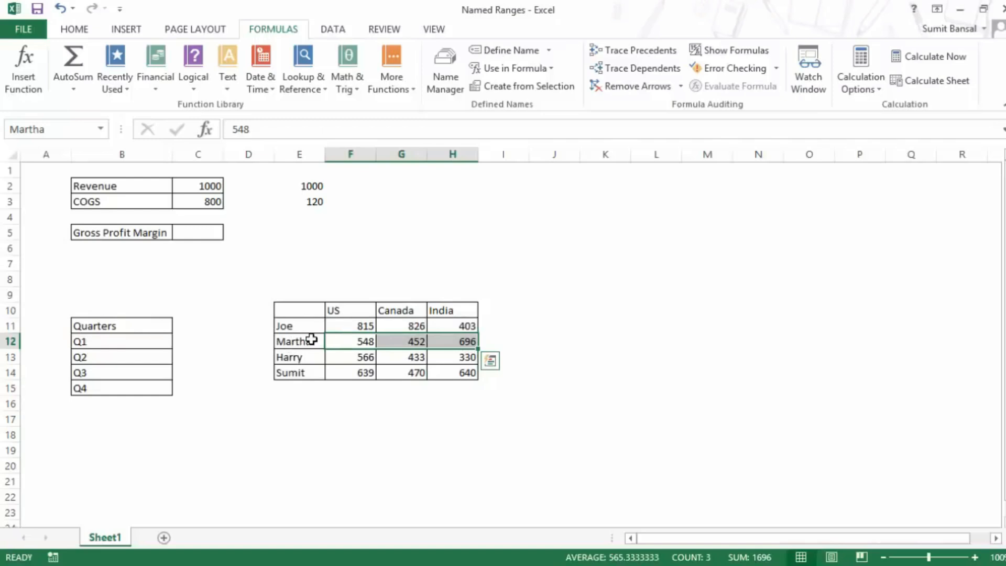
Enter a MAX formula in E16 that uses the named range of the person in row 12.
{"action": "left_click", "coordinate": [305, 410]}
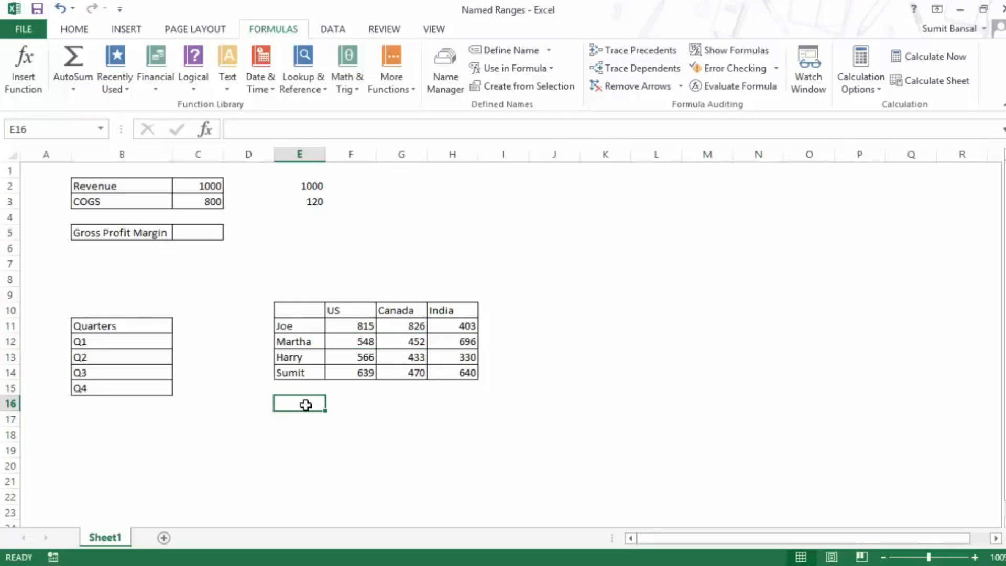
{"action": "type", "text": "="}
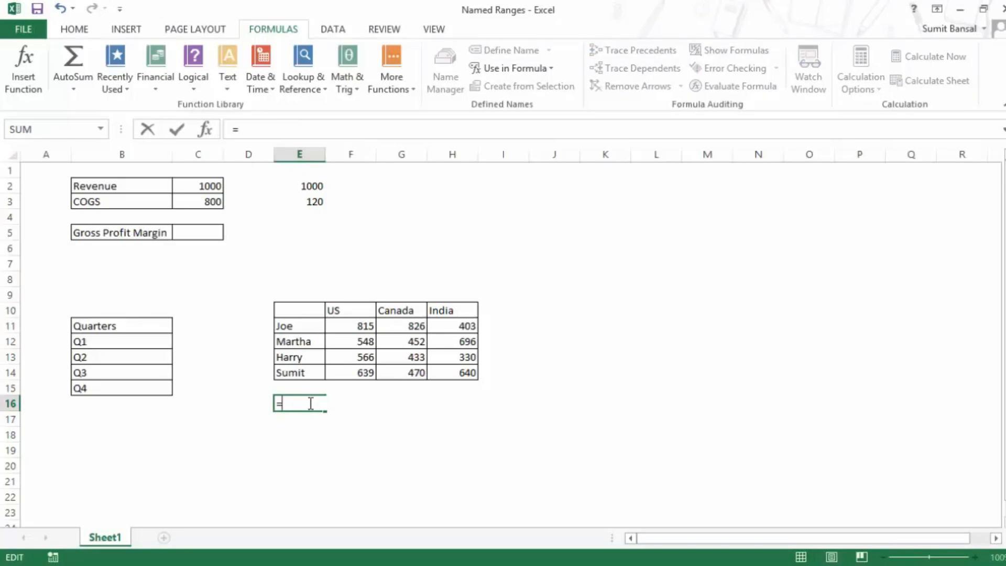
{"action": "type", "text": "MAX("}
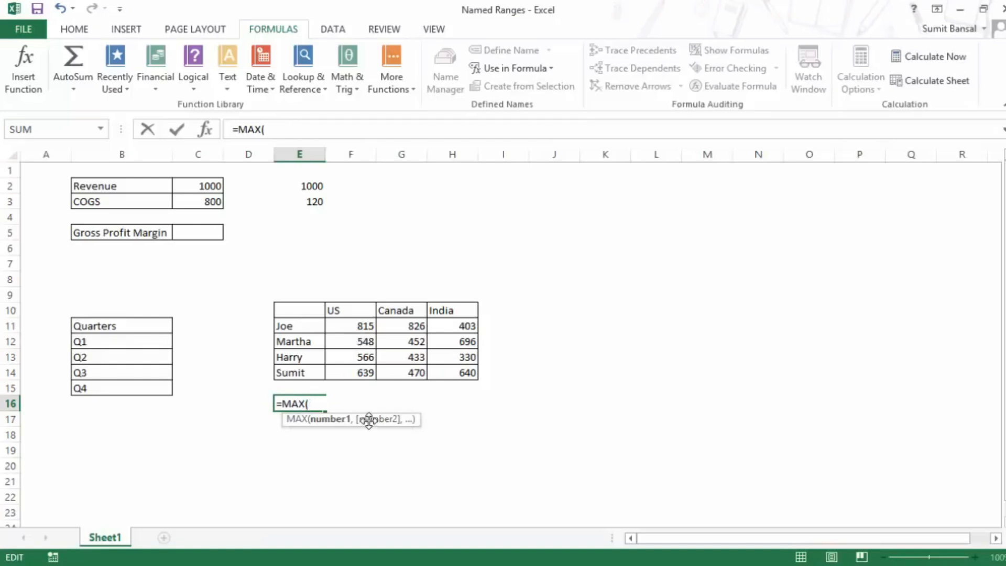
{"action": "type", "text": "mart"}
{"action": "key", "text": "Tab"}
{"action": "type", "text": ")"}
{"action": "key", "text": "ctrl+Return"}
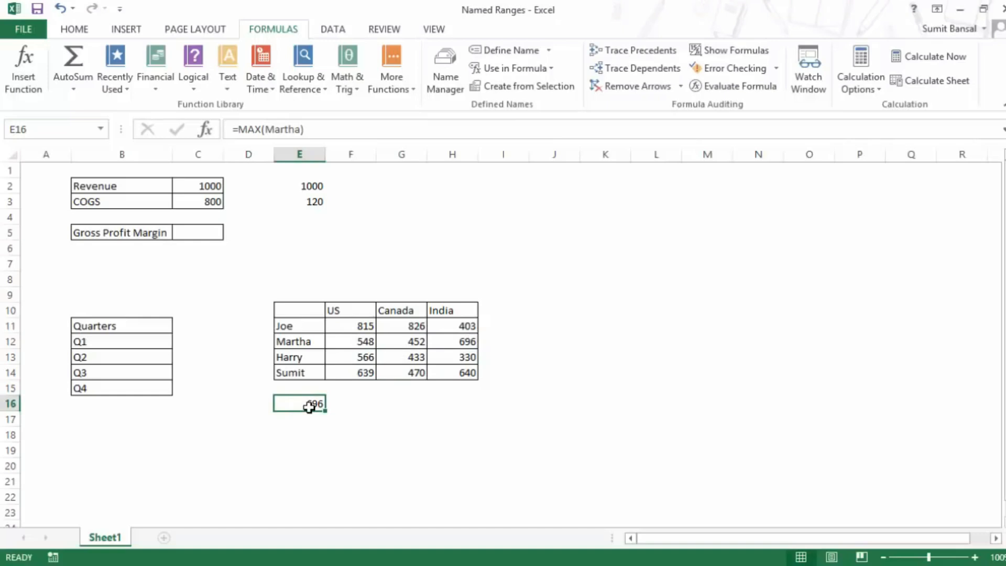
Replace the formula in E16 with =MAX(US).
{"action": "type", "text": "=MAX("}
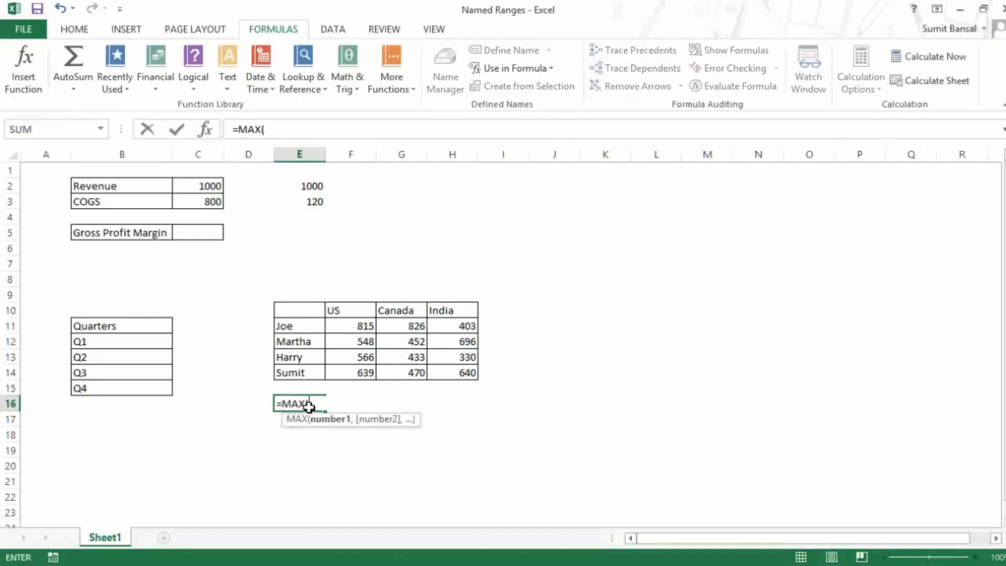
{"action": "type", "text": "US)"}
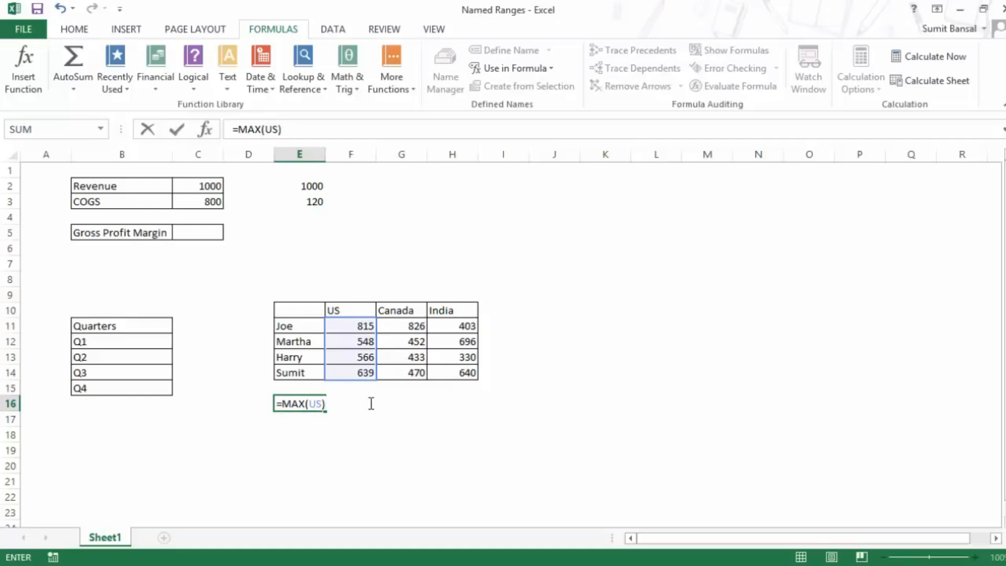
{"action": "key", "text": "ctrl+Return"}
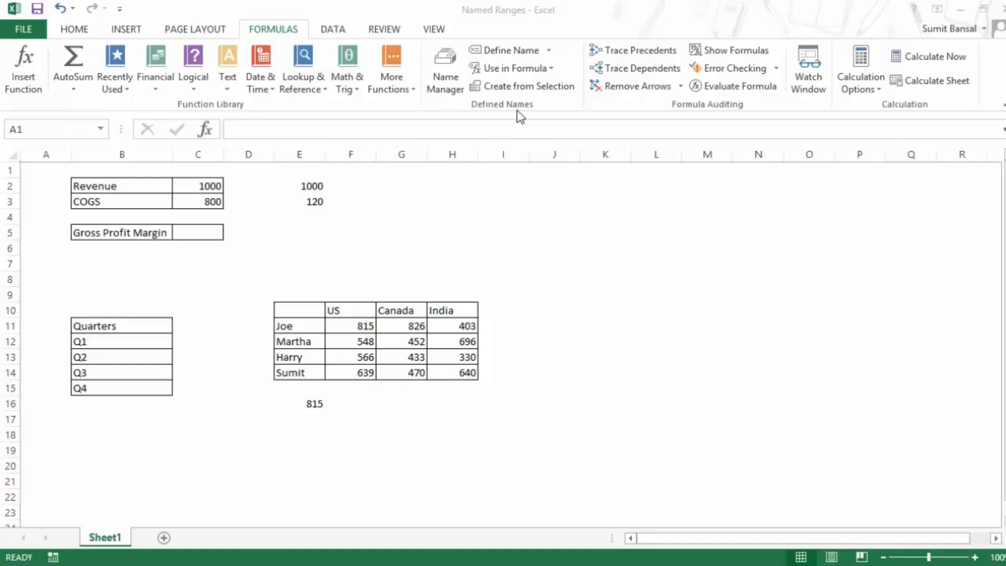
Review all defined names in the Name Manager and the filter options it offers.
{"action": "left_click", "coordinate": [442, 77]}
{"action": "left_click_drag", "start_coordinate": [469, 145], "coordinate": [421, 130]}
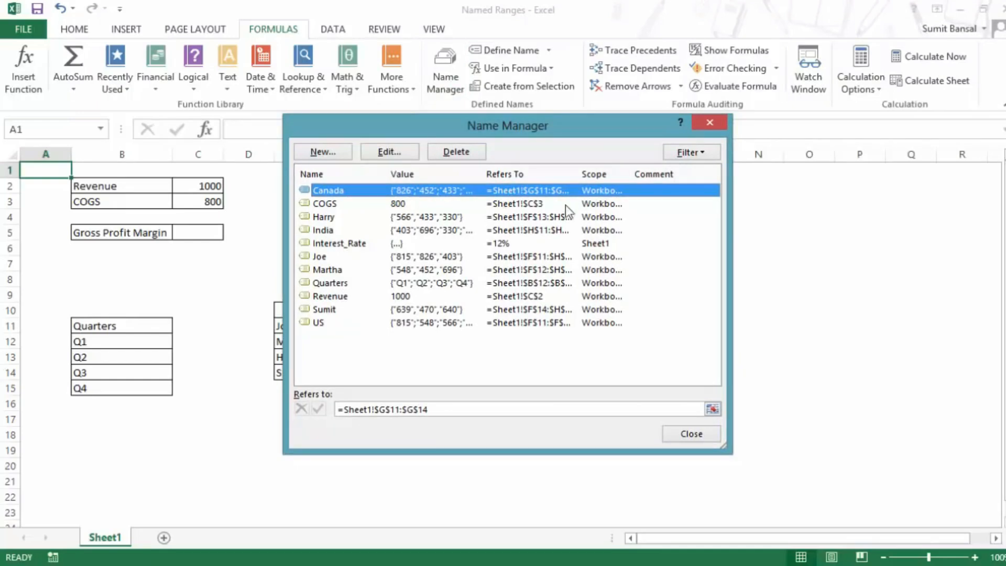
{"action": "left_click", "coordinate": [699, 156]}
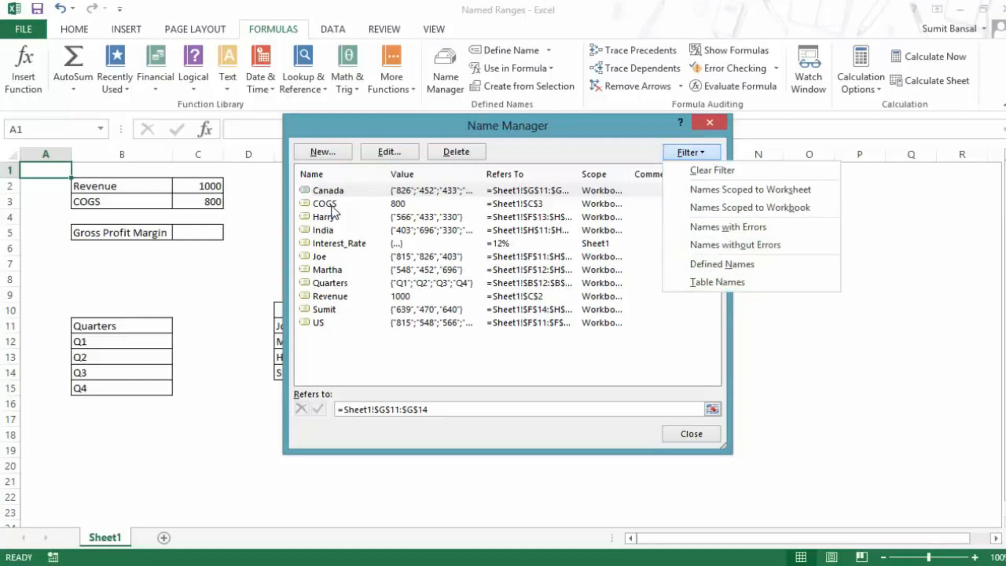
{"action": "left_click", "coordinate": [624, 143]}
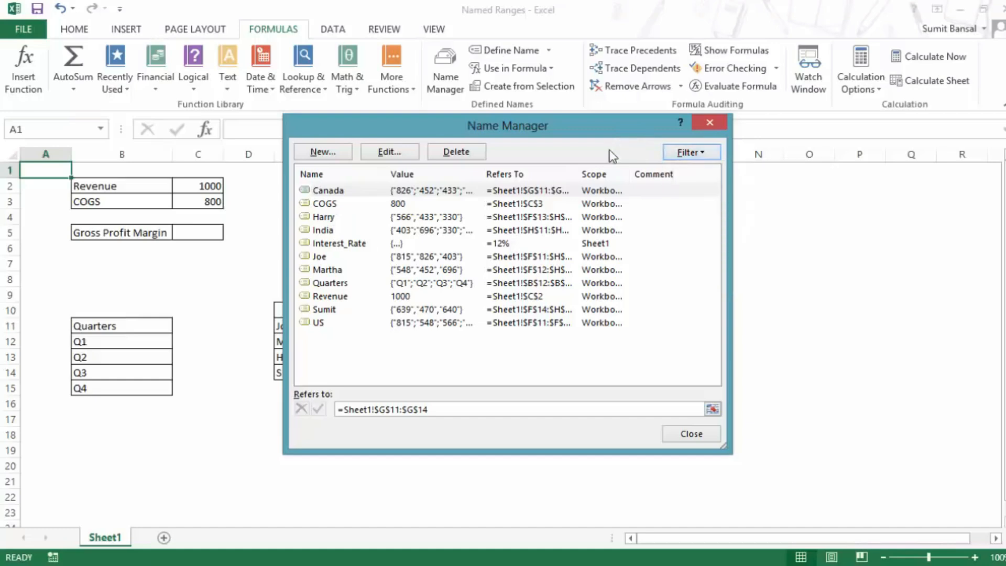
Open the India name for editing, inspect its name, scope and reference, and cancel without changes.
{"action": "left_click", "coordinate": [331, 234]}
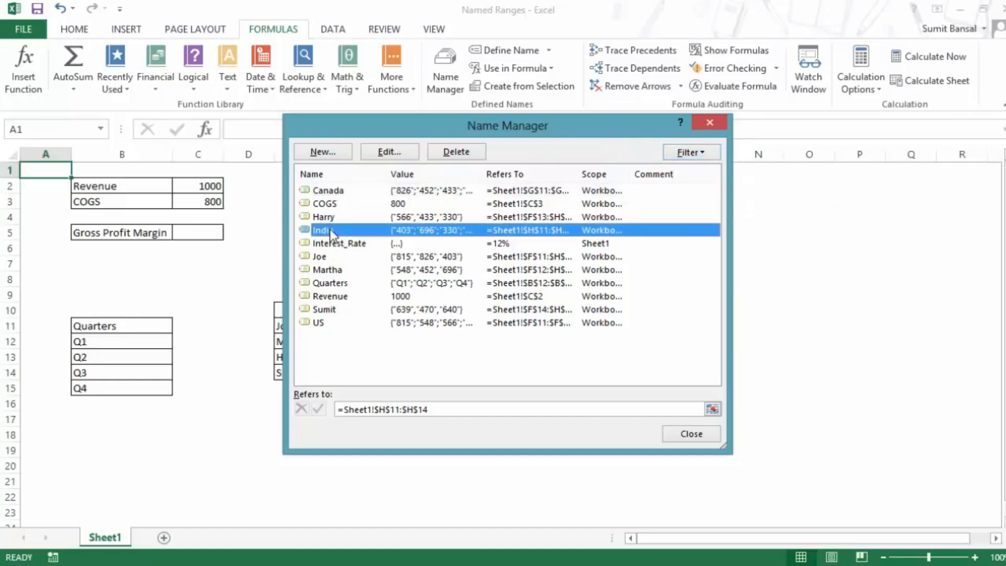
{"action": "left_click", "coordinate": [384, 154]}
{"action": "left_click_drag", "start_coordinate": [436, 202], "coordinate": [361, 170]}
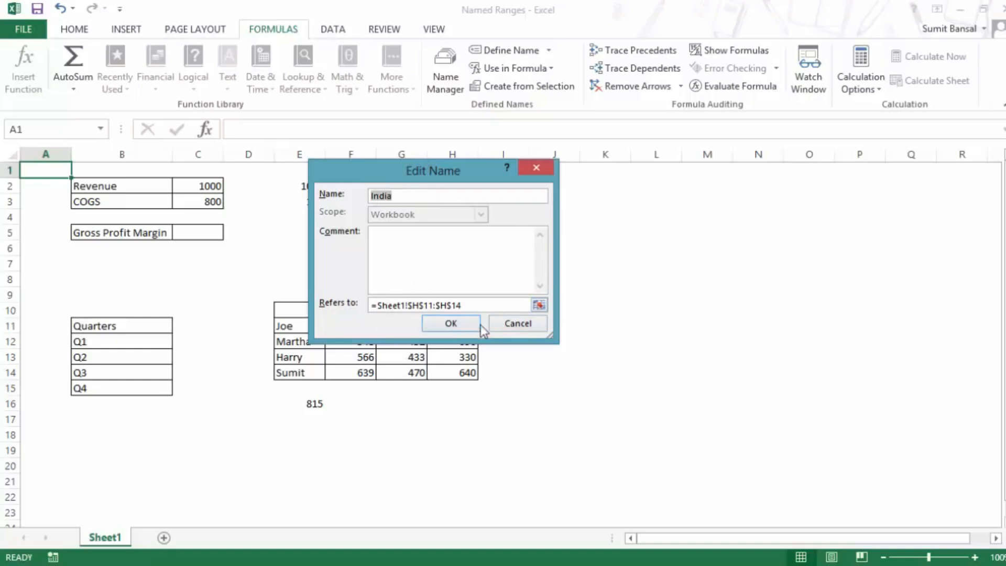
{"action": "left_click", "coordinate": [509, 326]}
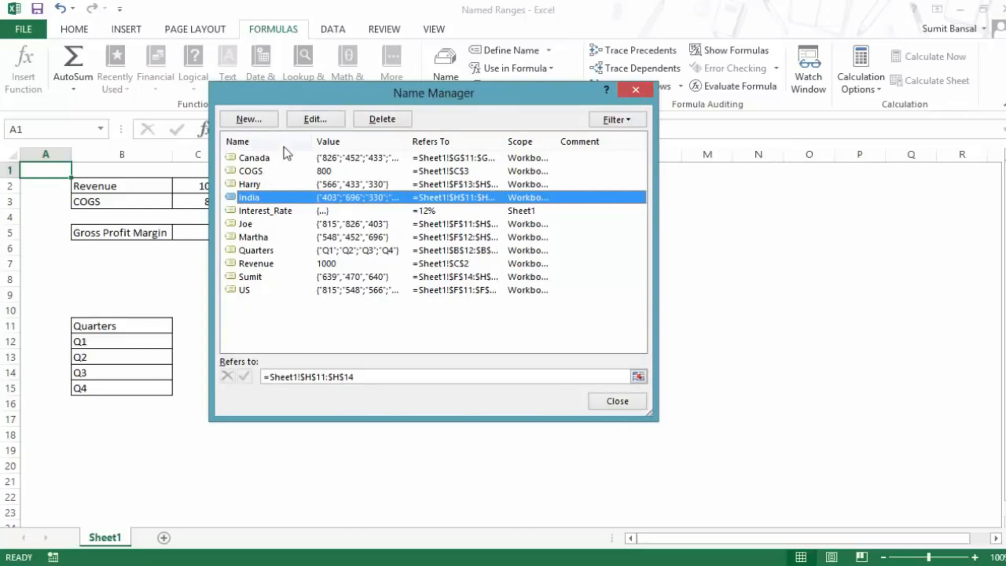
Look at the settings for defining a new name from the Name Manager and cancel without creating one.
{"action": "left_click", "coordinate": [262, 120]}
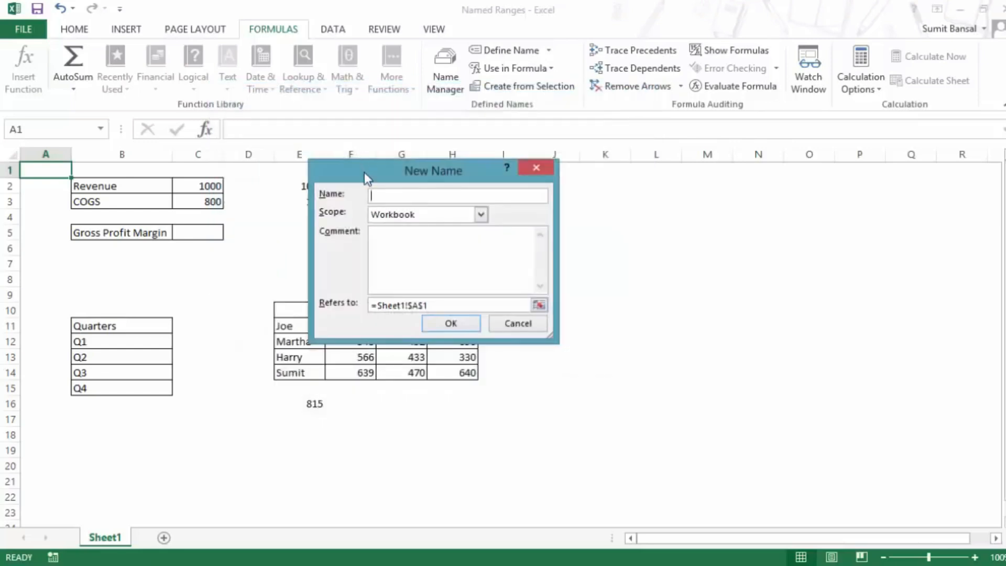
{"action": "left_click_drag", "start_coordinate": [365, 173], "coordinate": [404, 186]}
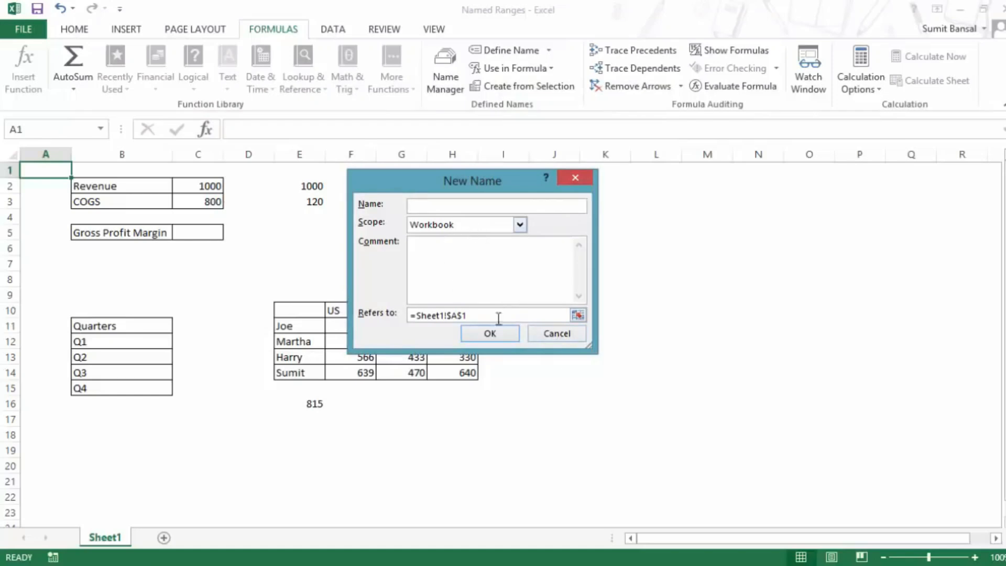
{"action": "left_click", "coordinate": [556, 334]}
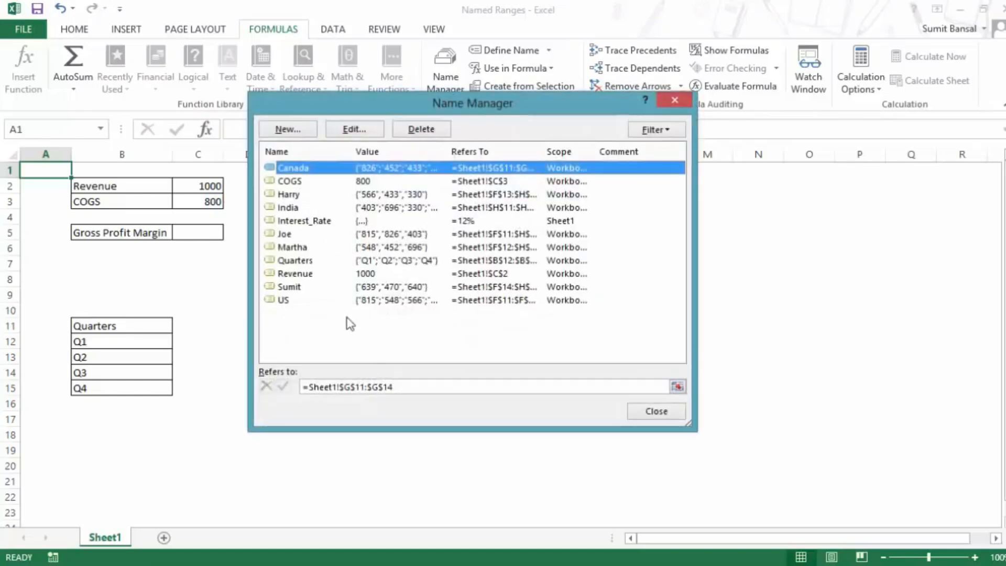
Try to change the India name's reference to =Sheet1!$B$7:$D$14, decline to save it, and close the Name Manager.
{"action": "left_click", "coordinate": [306, 210]}
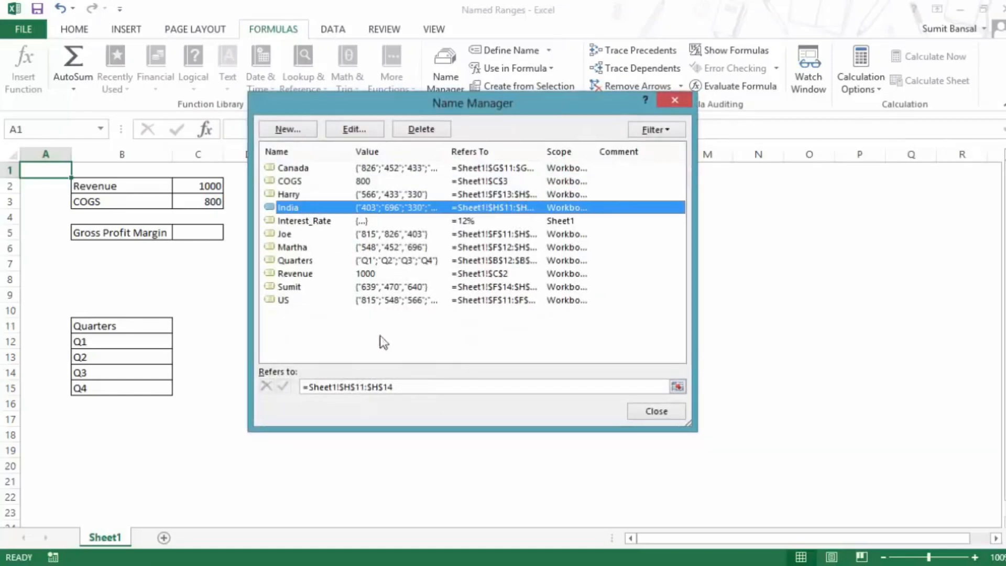
{"action": "left_click", "coordinate": [419, 388]}
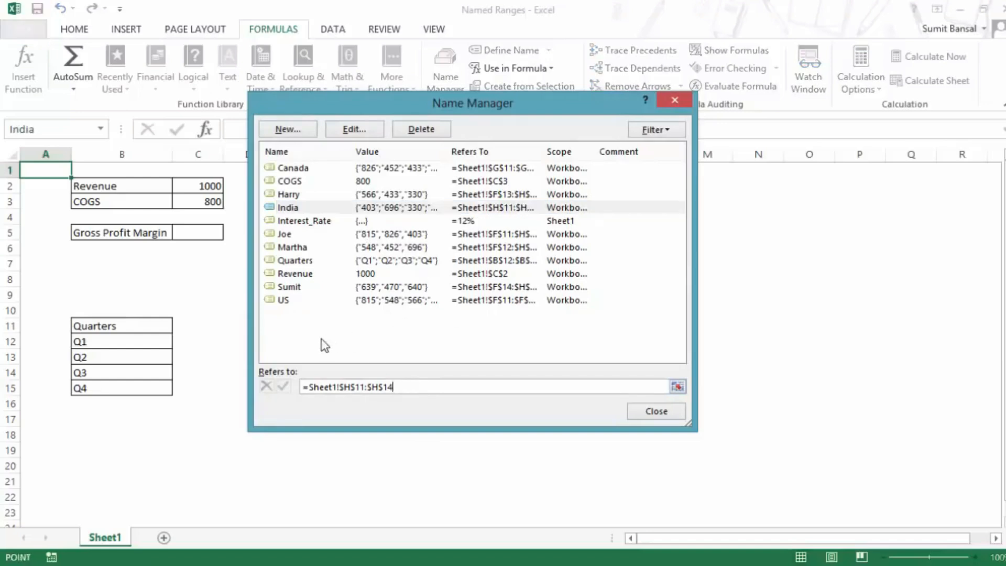
{"action": "left_click", "coordinate": [291, 212]}
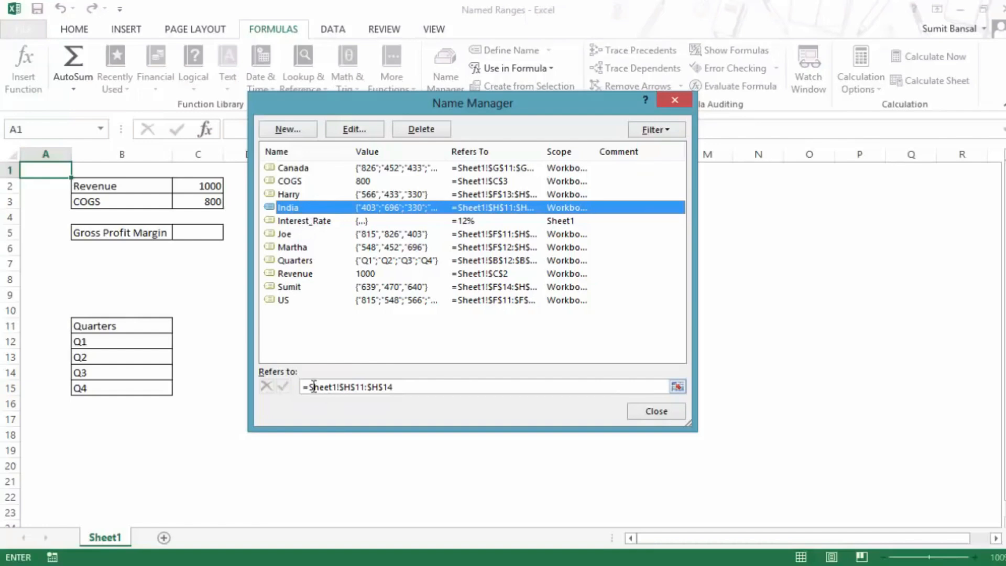
{"action": "left_click_drag", "start_coordinate": [304, 388], "coordinate": [418, 387]}
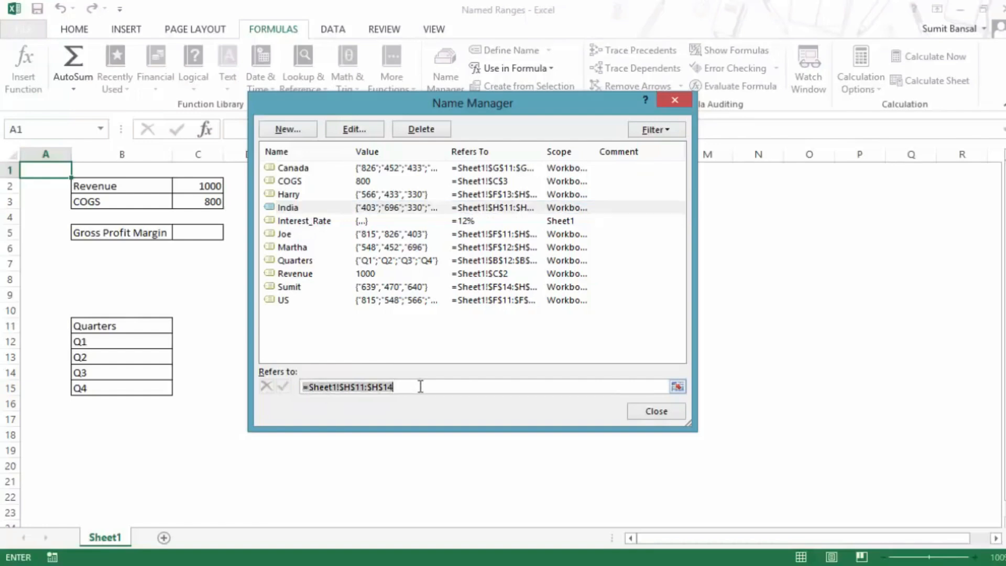
{"action": "left_click_drag", "start_coordinate": [173, 263], "coordinate": [270, 371]}
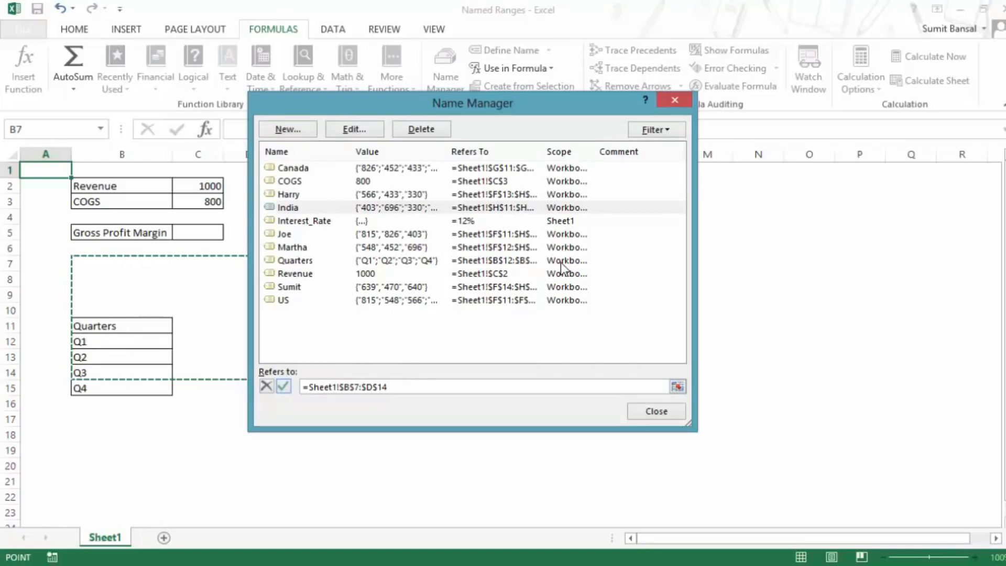
{"action": "left_click", "coordinate": [300, 182]}
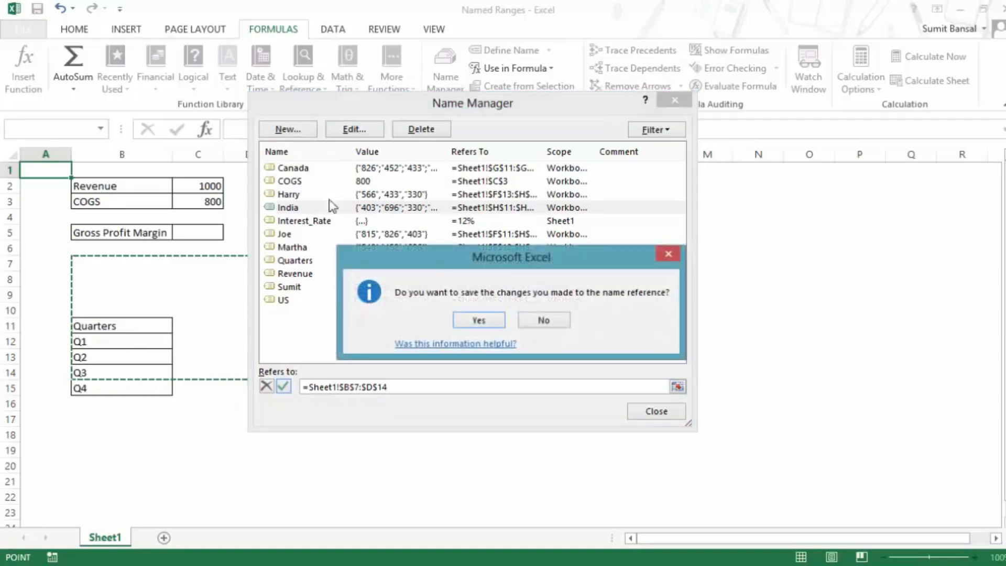
{"action": "left_click", "coordinate": [538, 323]}
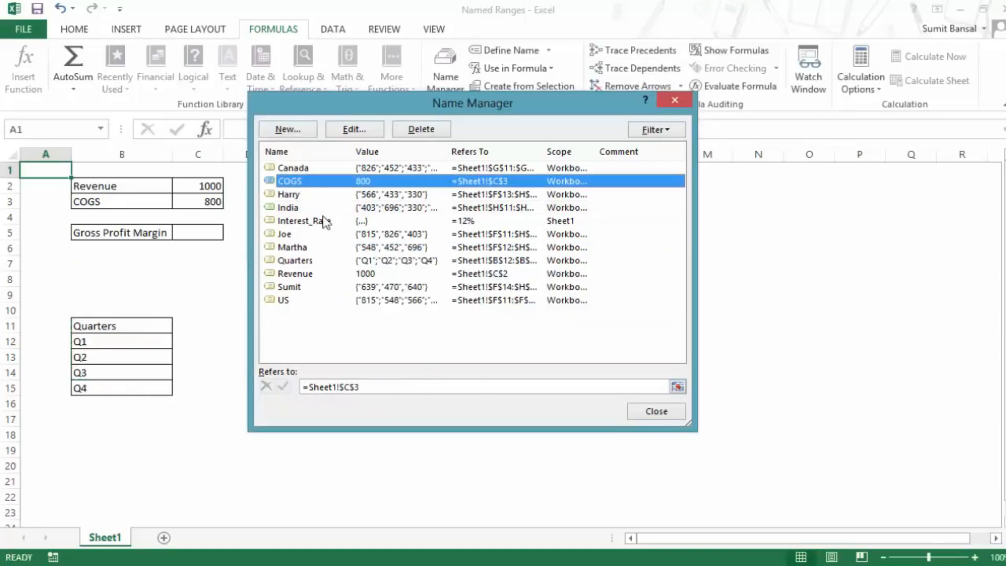
{"action": "key", "text": "Escape"}
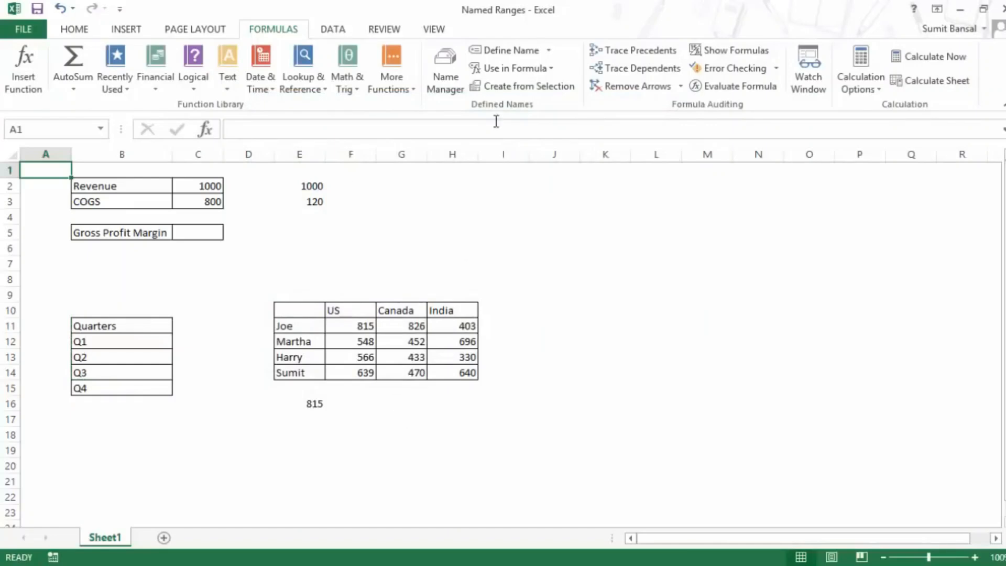
Delete the defined name Canada in the Name Manager.
{"action": "left_click", "coordinate": [452, 75]}
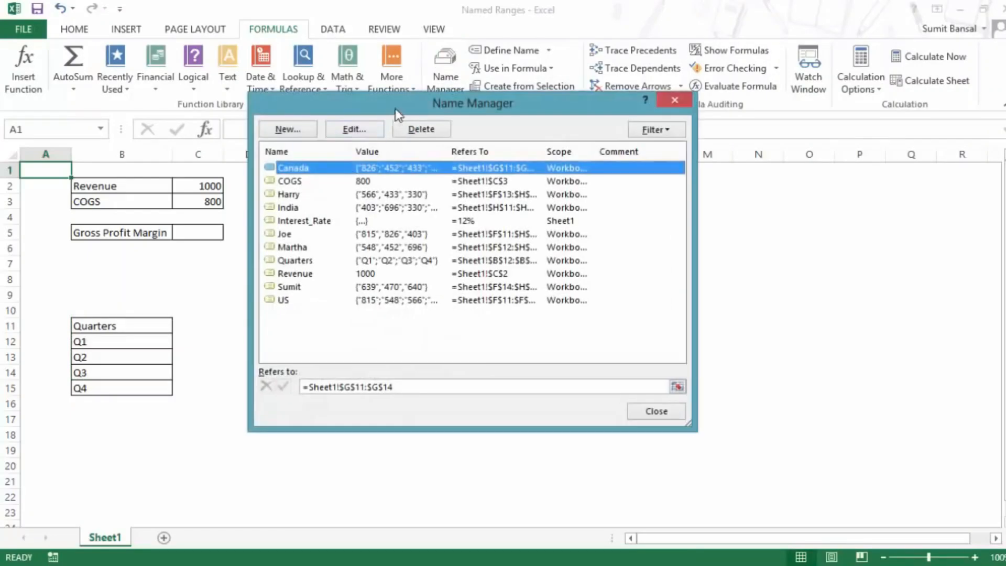
{"action": "left_click_drag", "start_coordinate": [396, 109], "coordinate": [399, 133]}
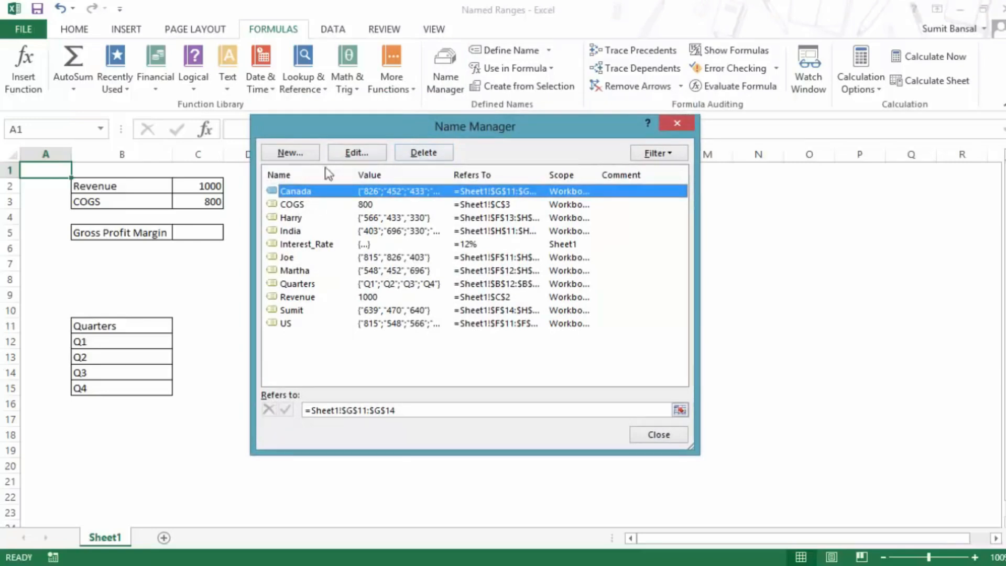
{"action": "left_click", "coordinate": [417, 157]}
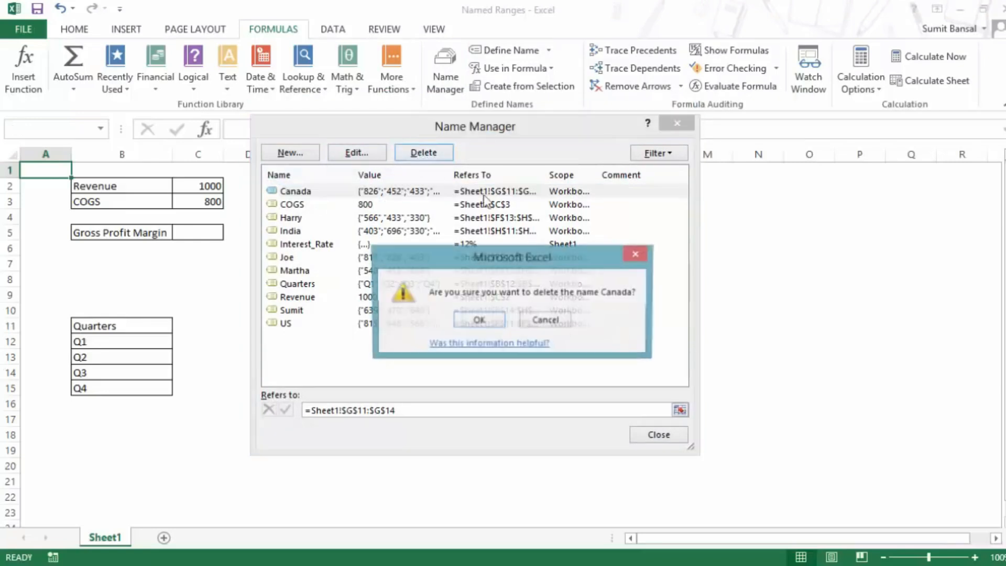
{"action": "left_click", "coordinate": [494, 322]}
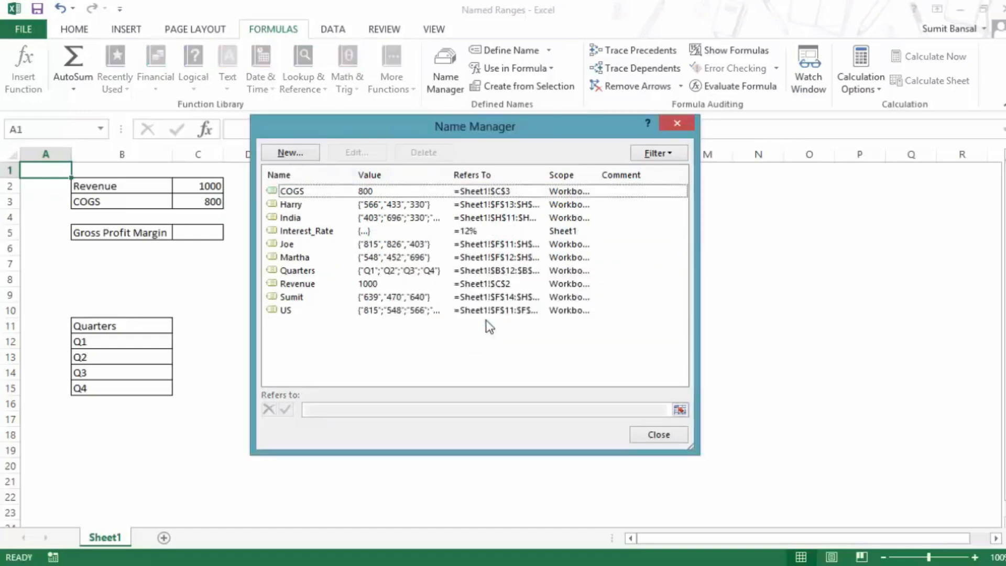
Try to delete the names COGS, Harry, Interest_Rate and Revenue together in the Name Manager.
{"action": "left_click", "coordinate": [327, 197]}
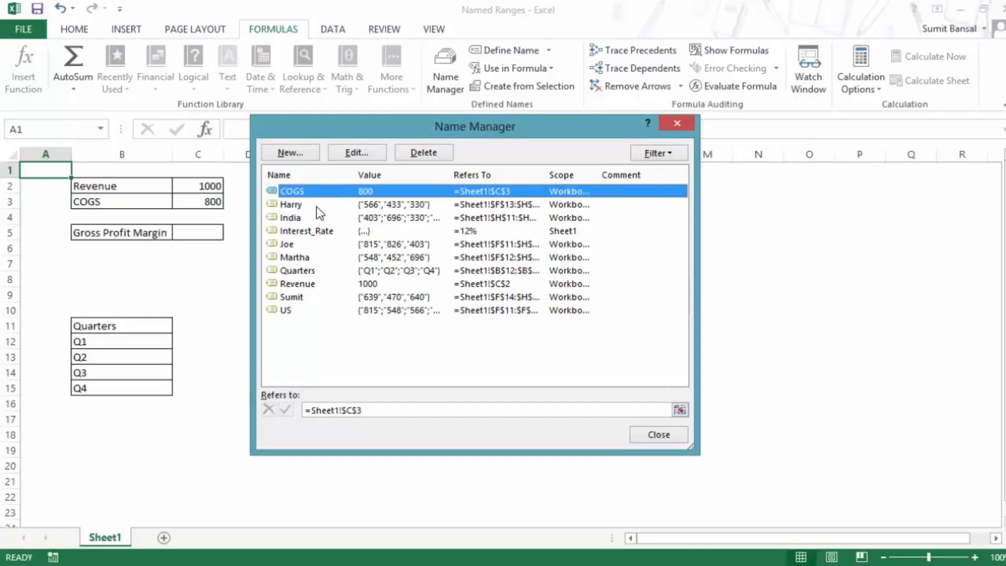
{"action": "left_click", "coordinate": [317, 206], "text": "ctrl"}
{"action": "left_click", "coordinate": [314, 232], "text": "ctrl"}
{"action": "left_click", "coordinate": [307, 283], "text": "ctrl"}
{"action": "left_click", "coordinate": [424, 153]}
{"action": "key", "text": "Return"}
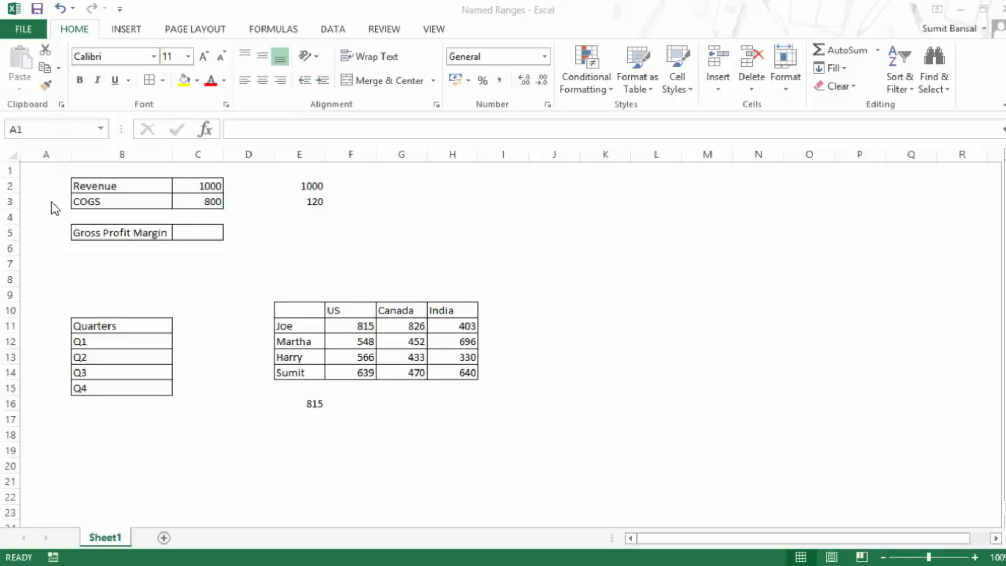
Look through the names offered for pasting into cell A1 and cancel without inserting one.
{"action": "key", "text": "F3"}
{"action": "left_click", "coordinate": [46, 174]}
{"action": "key", "text": "F3"}
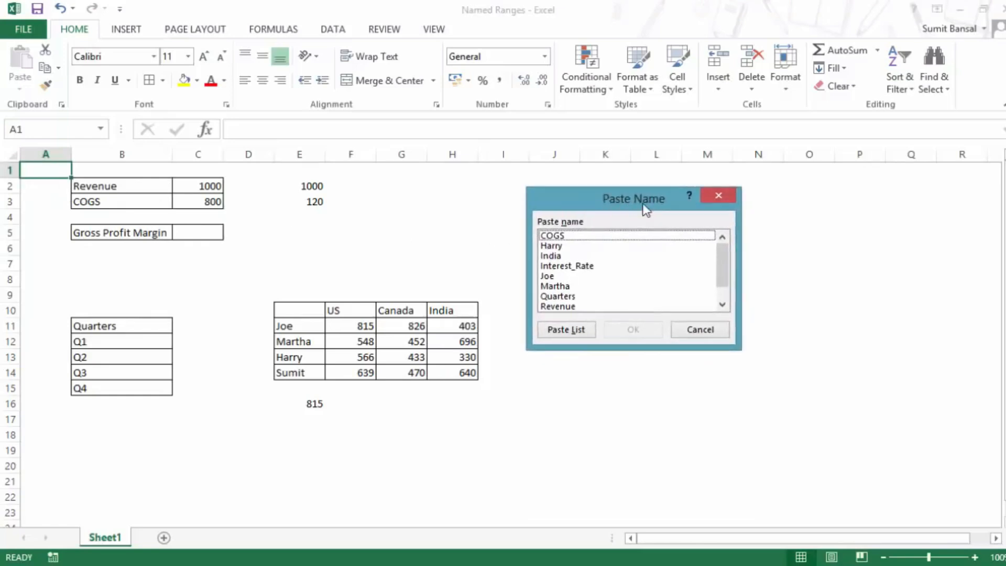
{"action": "left_click_drag", "start_coordinate": [589, 194], "coordinate": [568, 176]}
{"action": "mouse_move", "coordinate": [705, 236]}
{"action": "left_mouse_down"}
{"action": "mouse_move", "coordinate": [710, 261]}
{"action": "mouse_move", "coordinate": [706, 220]}
{"action": "left_mouse_up"}
{"action": "key", "text": "Escape"}
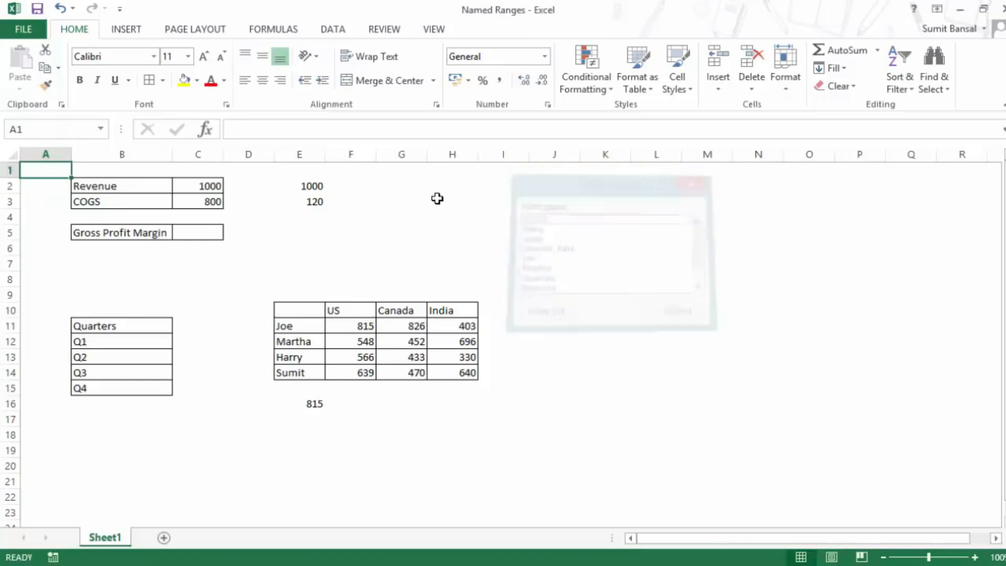
Enter =SUM(India) in cell G3, inserting the India name from the Paste Name list.
{"action": "left_click", "coordinate": [430, 205]}
{"action": "type", "text": "=sum"}
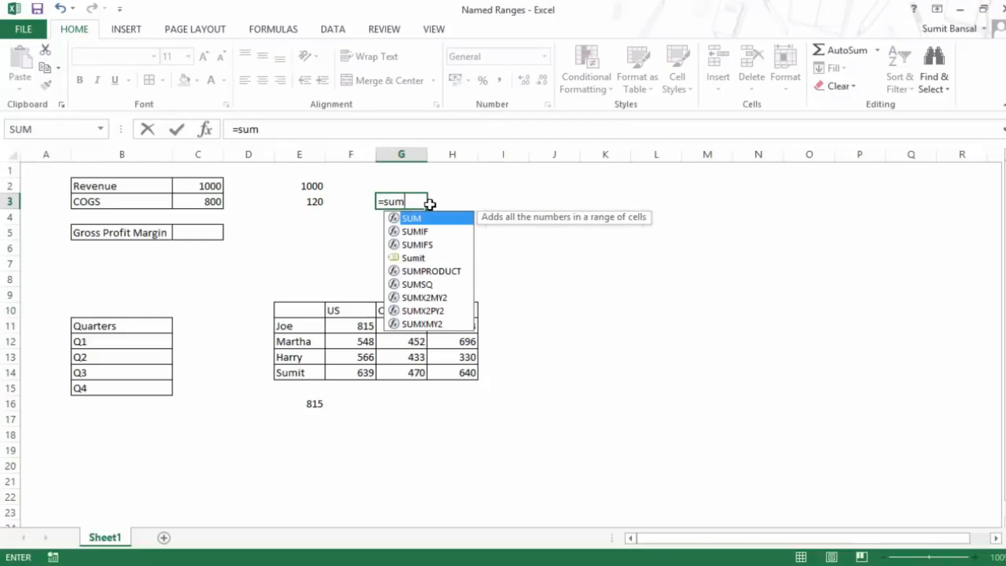
{"action": "key", "text": "Tab"}
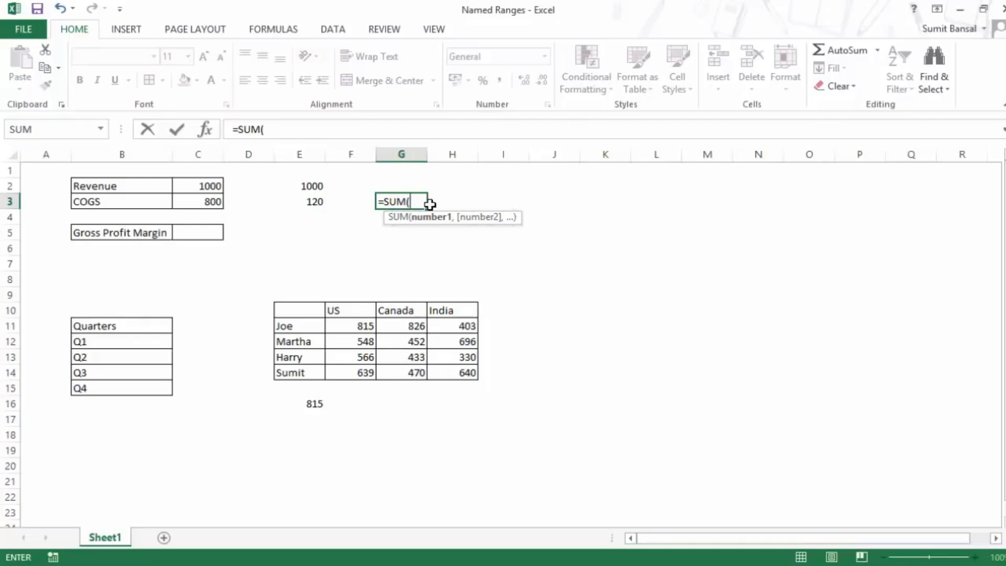
{"action": "key", "text": "F3"}
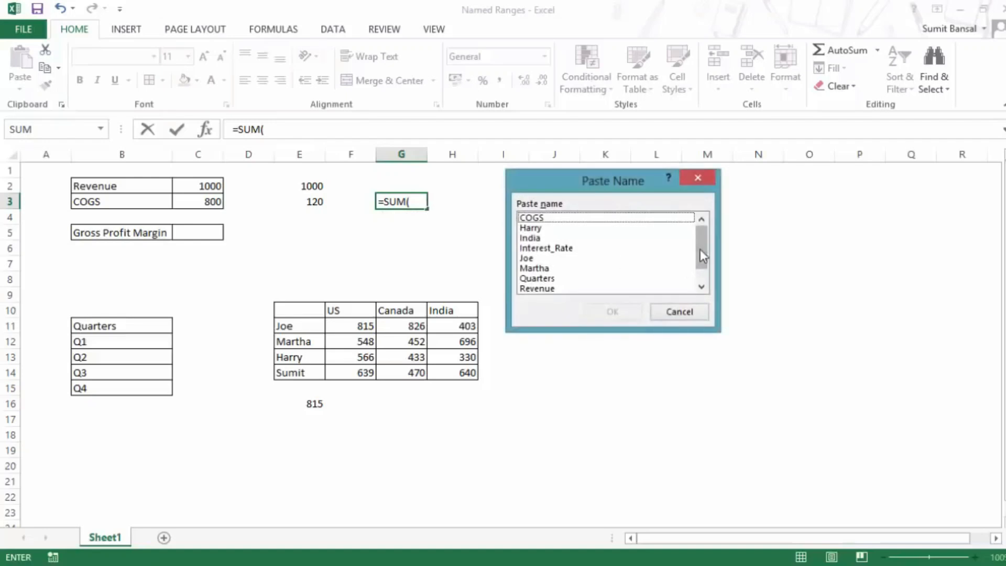
{"action": "mouse_move", "coordinate": [703, 240]}
{"action": "left_mouse_down"}
{"action": "mouse_move", "coordinate": [699, 260]}
{"action": "mouse_move", "coordinate": [701, 234]}
{"action": "left_mouse_up"}
{"action": "left_click", "coordinate": [535, 237]}
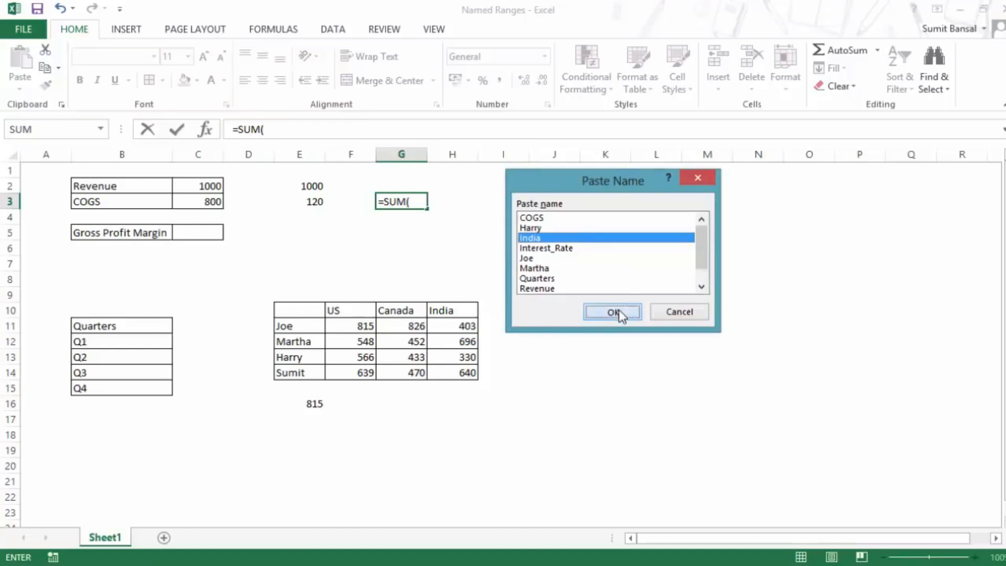
{"action": "left_click", "coordinate": [619, 310]}
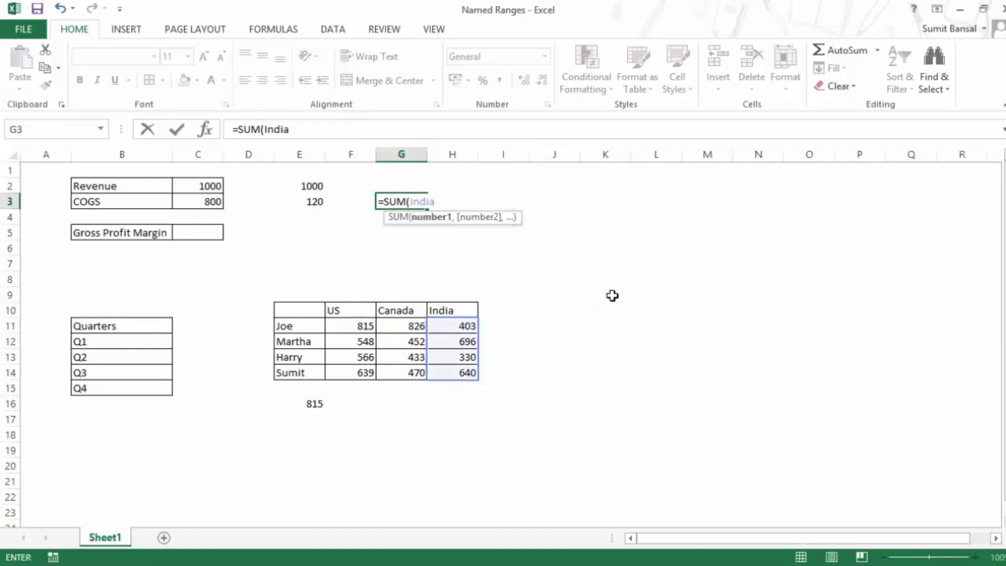
{"action": "type", "text": ")"}
{"action": "key", "text": "Return"}
{"action": "key", "text": "Up"}
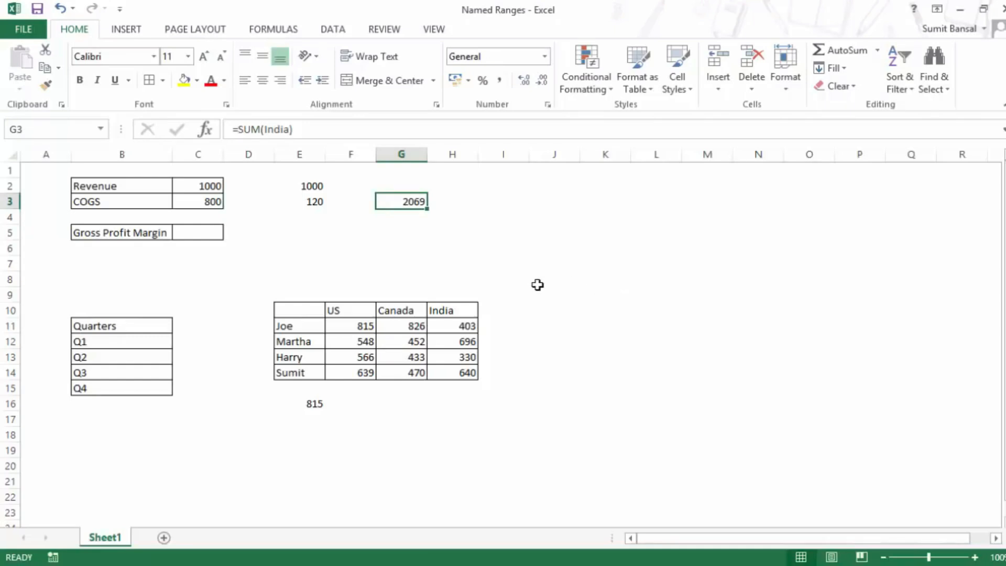
Bring up the Name Manager from cell I6, review the defined names, and close it.
{"action": "left_click", "coordinate": [523, 251]}
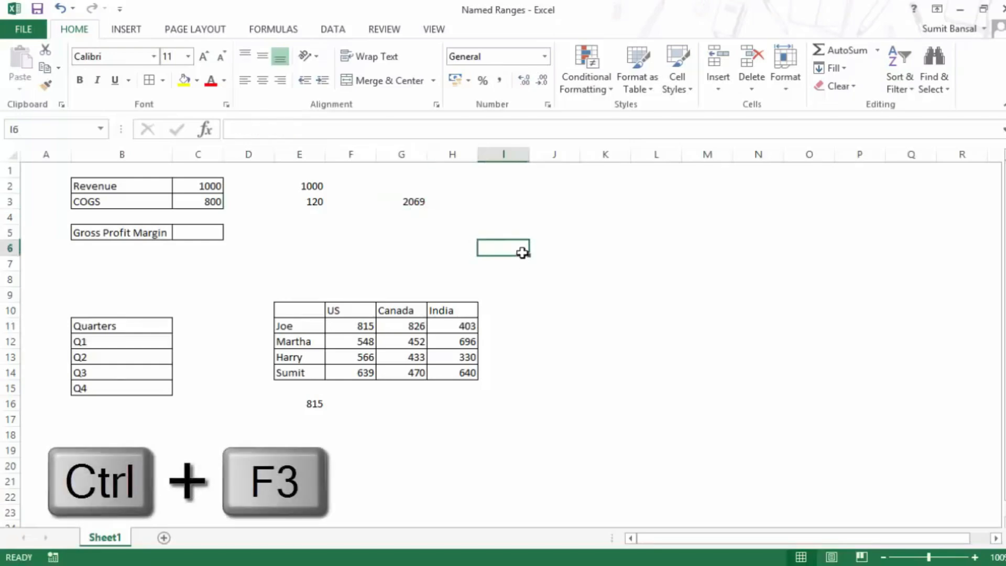
{"action": "key", "text": "ctrl+F3"}
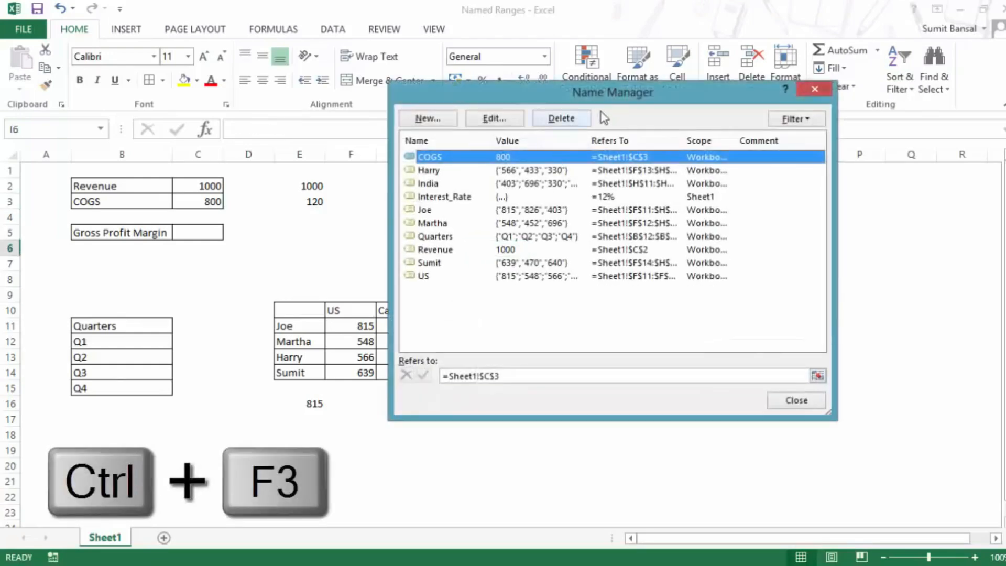
{"action": "left_click_drag", "start_coordinate": [611, 100], "coordinate": [568, 158]}
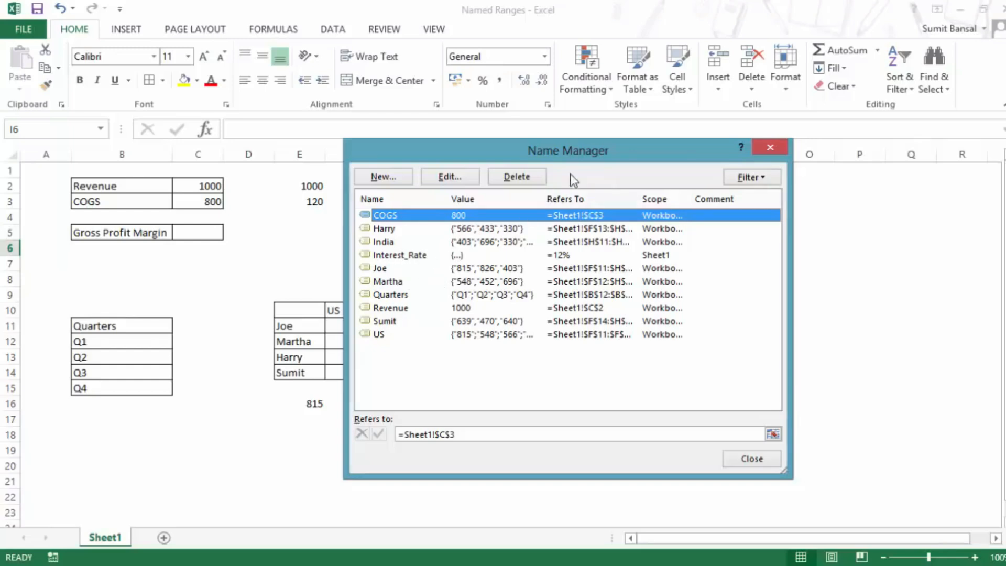
{"action": "left_click", "coordinate": [765, 149]}
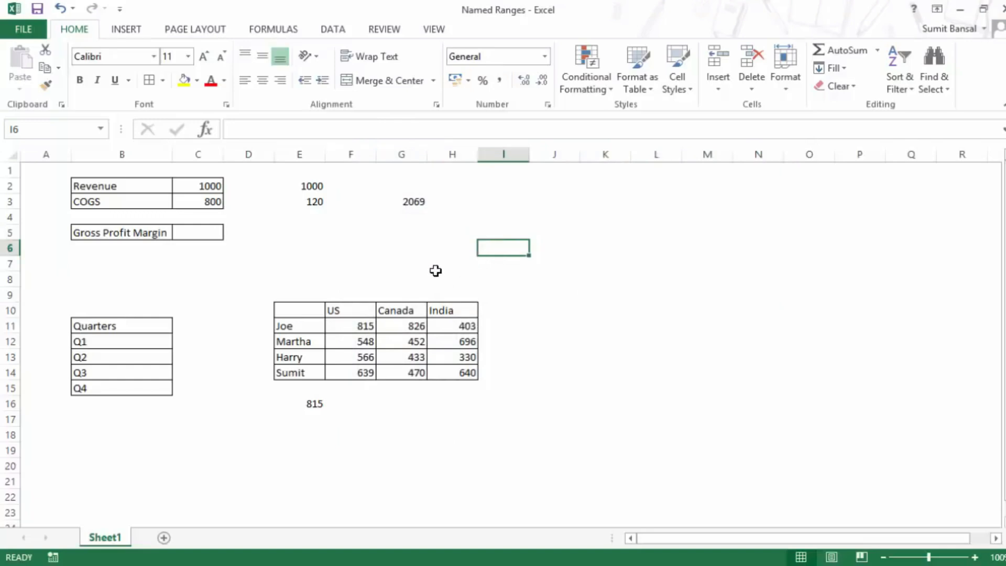
Look at the Create Names from Selection options for the table E10:H14 and cancel without creating names.
{"action": "left_click_drag", "start_coordinate": [306, 311], "coordinate": [467, 374]}
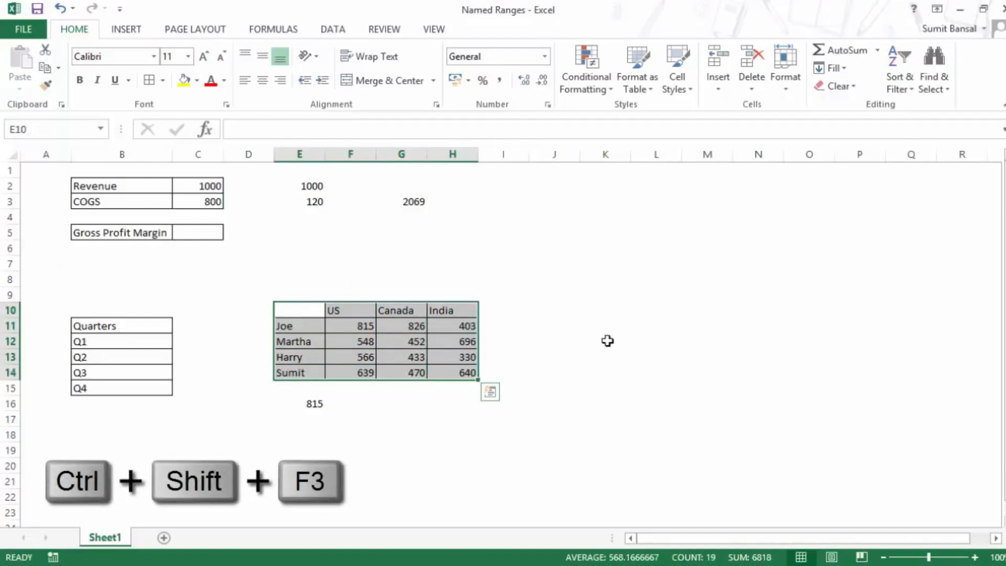
{"action": "key", "text": "ctrl+shift+F3"}
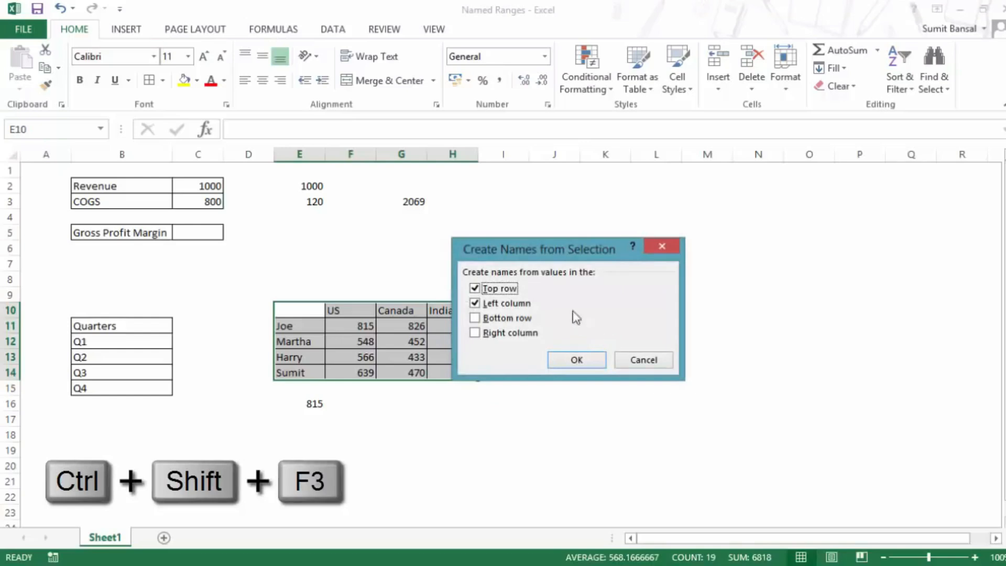
{"action": "left_click_drag", "start_coordinate": [544, 251], "coordinate": [590, 230]}
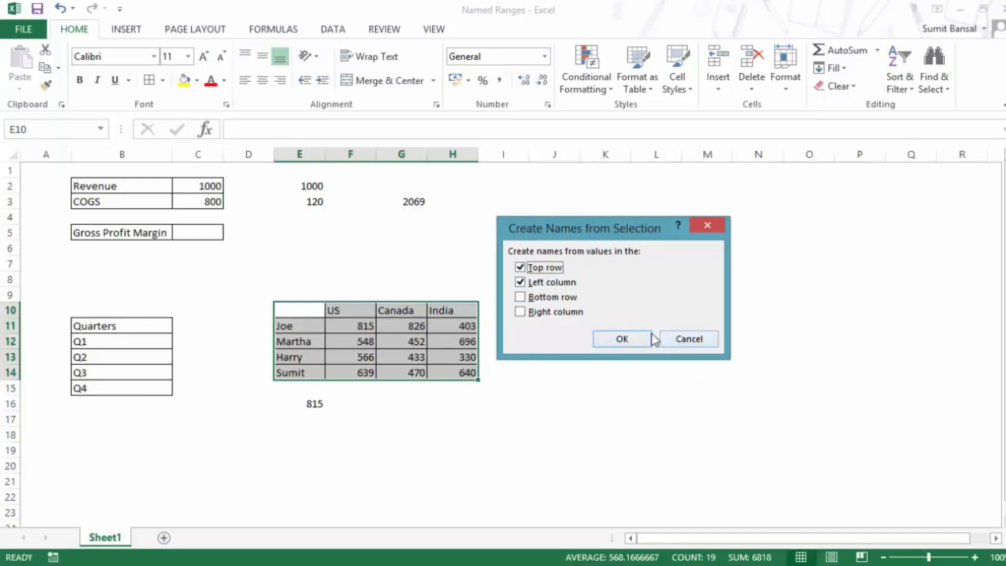
{"action": "left_click", "coordinate": [707, 227]}
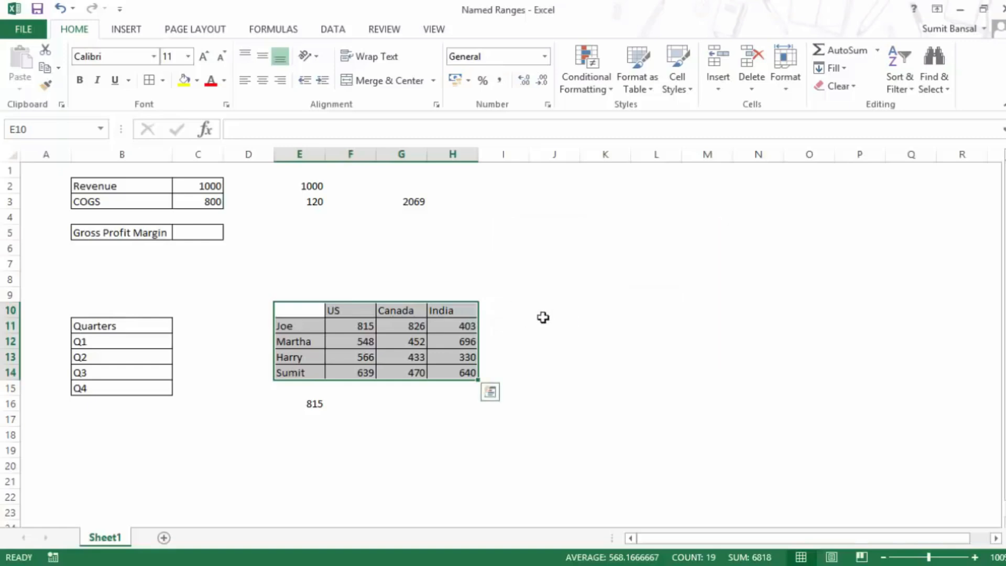
Create names for the table E10:H14 from its top row and left column.
{"action": "left_click_drag", "start_coordinate": [303, 312], "coordinate": [440, 370]}
{"action": "key", "text": "ctrl+shift+F3"}
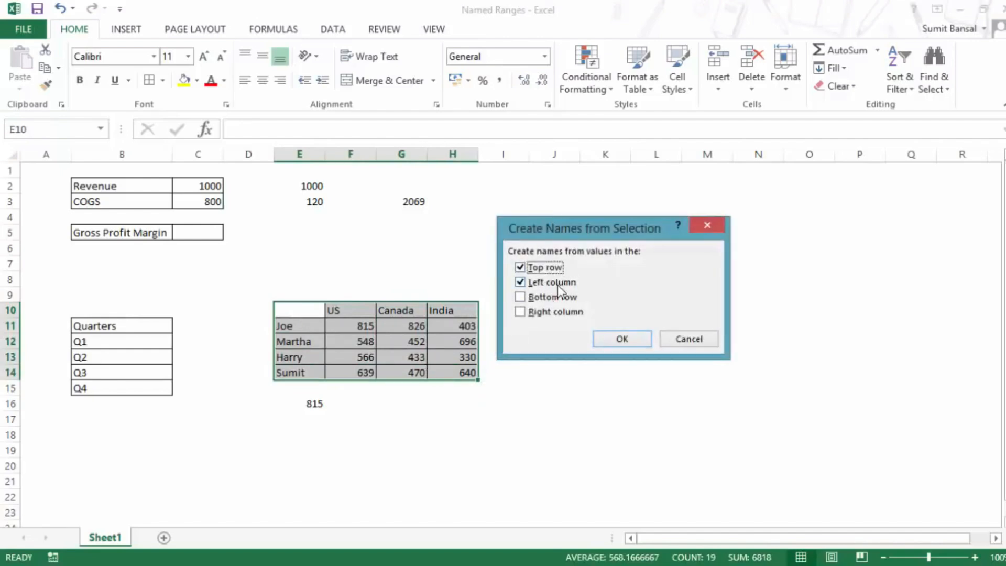
{"action": "left_click", "coordinate": [620, 340]}
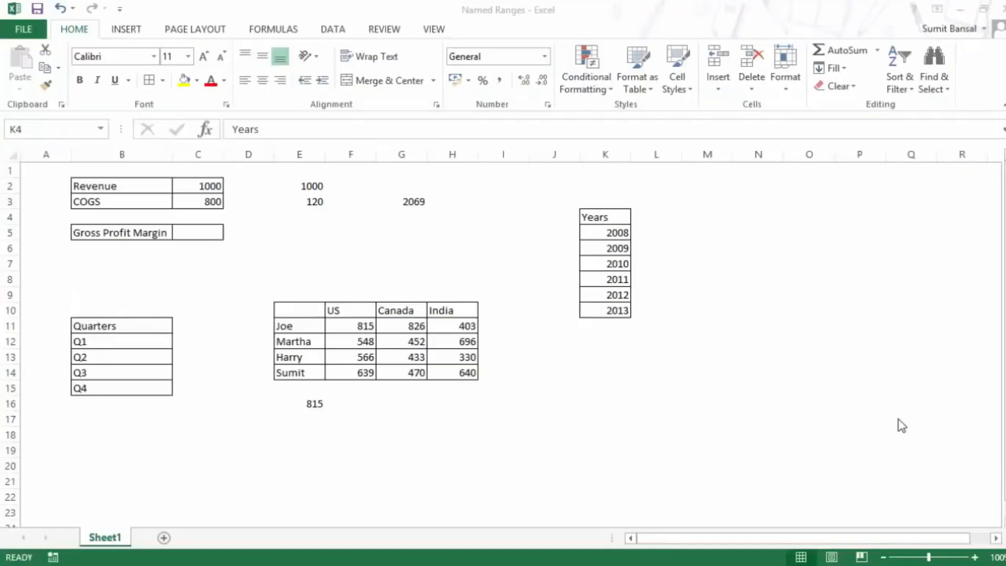
Create a name for the Years list K4:K10 from its top row.
{"action": "left_click", "coordinate": [615, 218]}
{"action": "left_click_drag", "start_coordinate": [620, 233], "coordinate": [619, 310]}
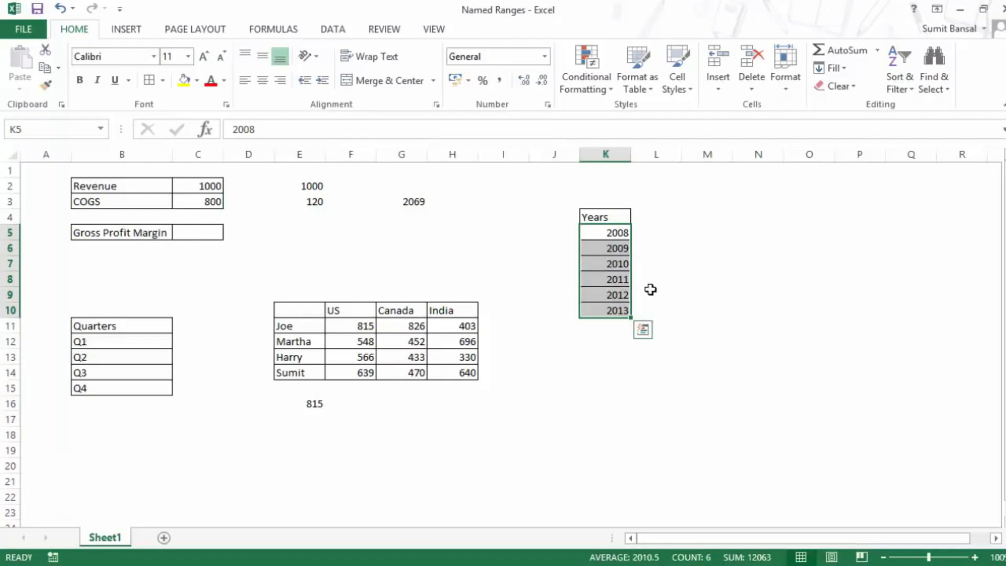
{"action": "left_click", "coordinate": [617, 219]}
{"action": "left_click_drag", "start_coordinate": [617, 227], "coordinate": [622, 308]}
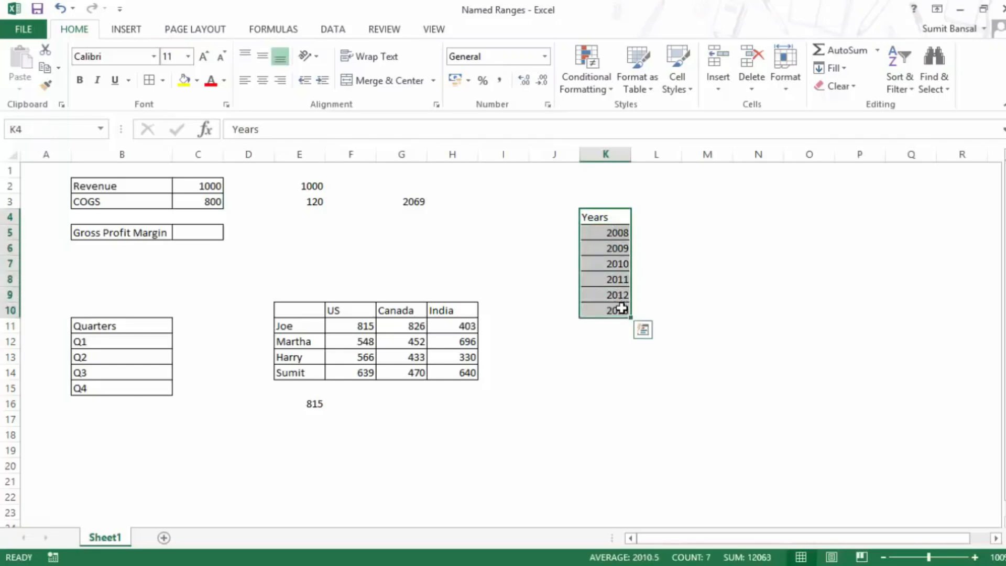
{"action": "key", "text": "ctrl+shift+F3"}
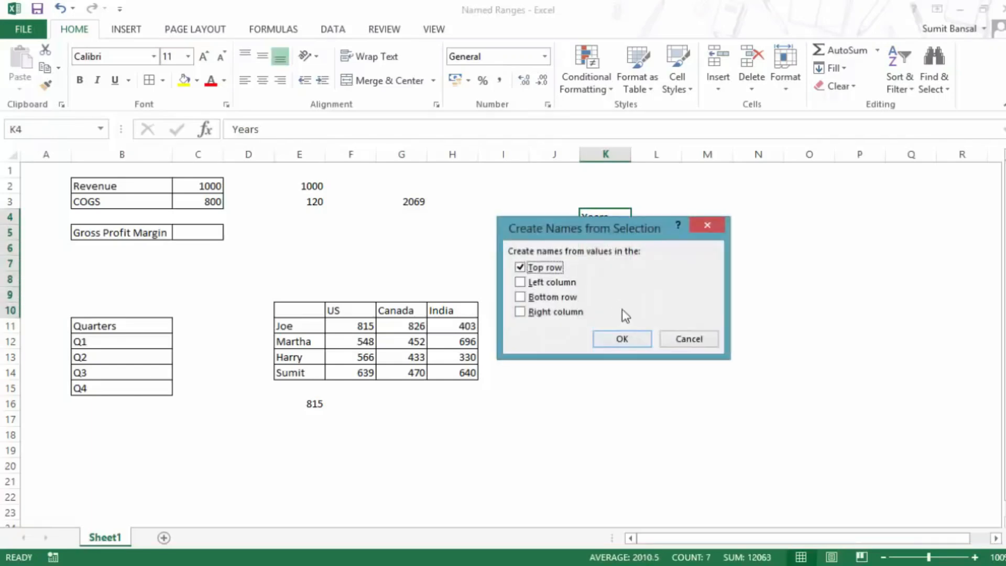
{"action": "left_click_drag", "start_coordinate": [609, 234], "coordinate": [770, 195]}
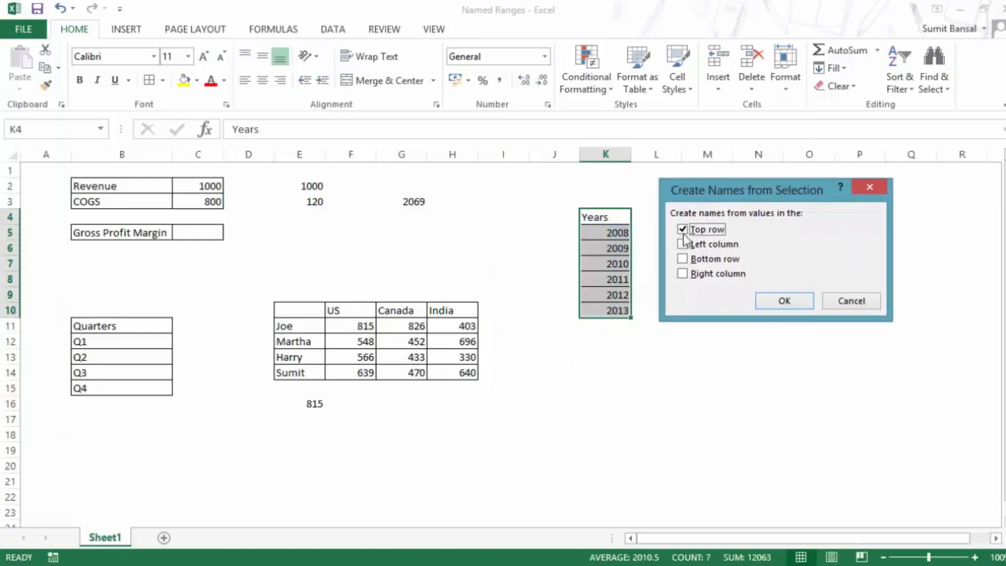
{"action": "left_click", "coordinate": [782, 303]}
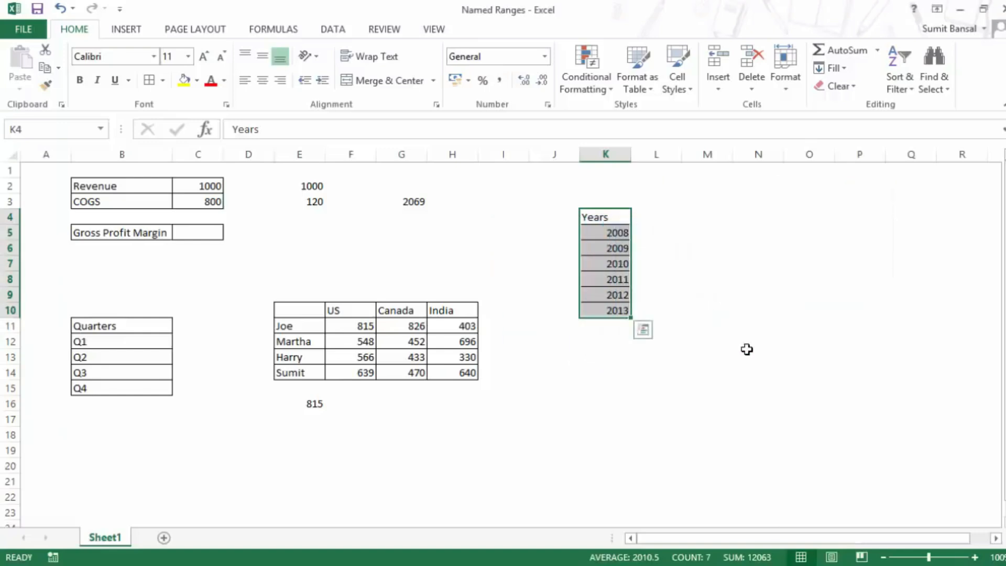
Select the Years named range to check which cells it covers.
{"action": "left_click", "coordinate": [101, 130]}
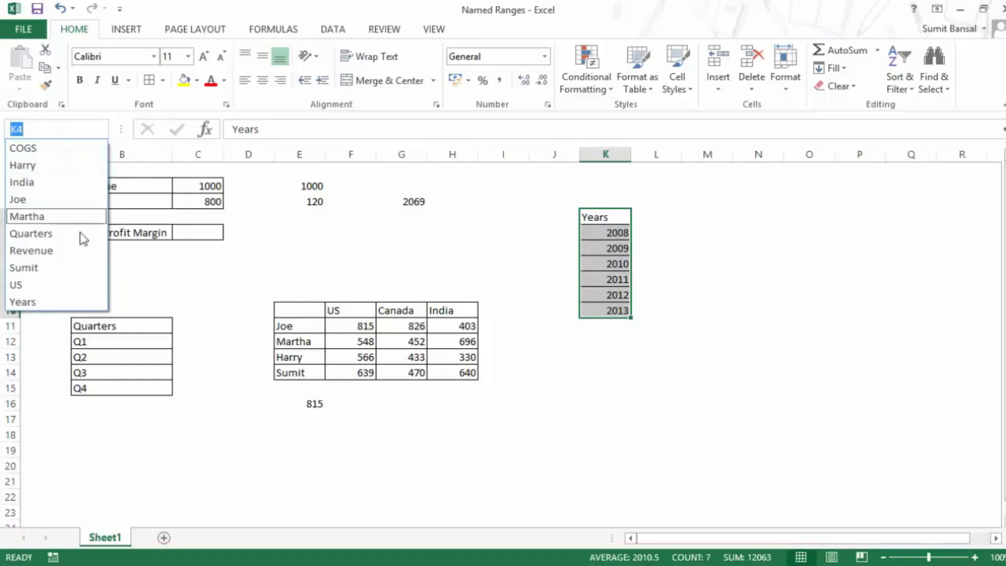
{"action": "left_click", "coordinate": [65, 300]}
{"action": "left_click_drag", "start_coordinate": [606, 249], "coordinate": [608, 311]}
{"action": "left_click", "coordinate": [688, 315]}
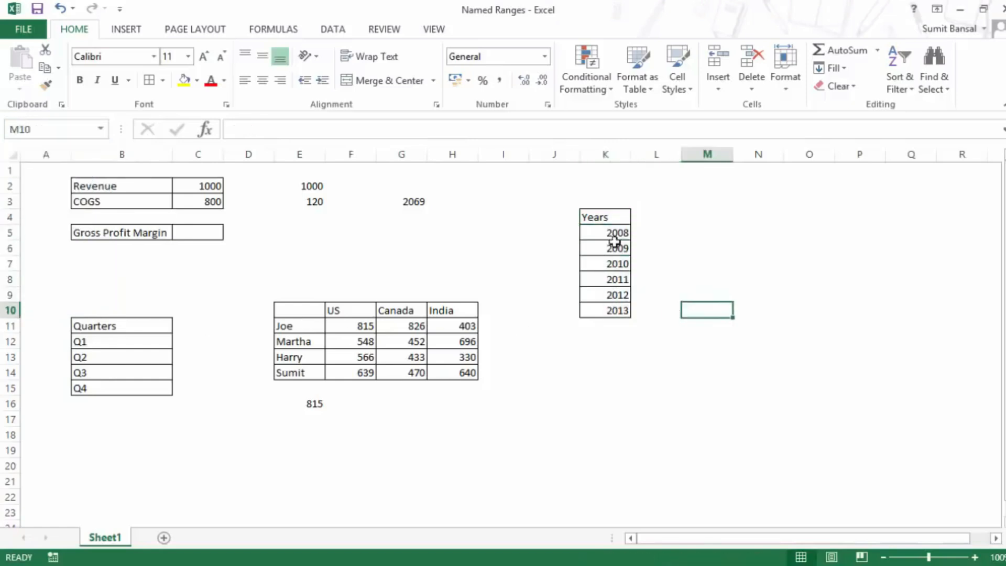
Add 2014 below the Years list in K11 and select the Years named range to check its extent.
{"action": "left_click", "coordinate": [612, 325]}
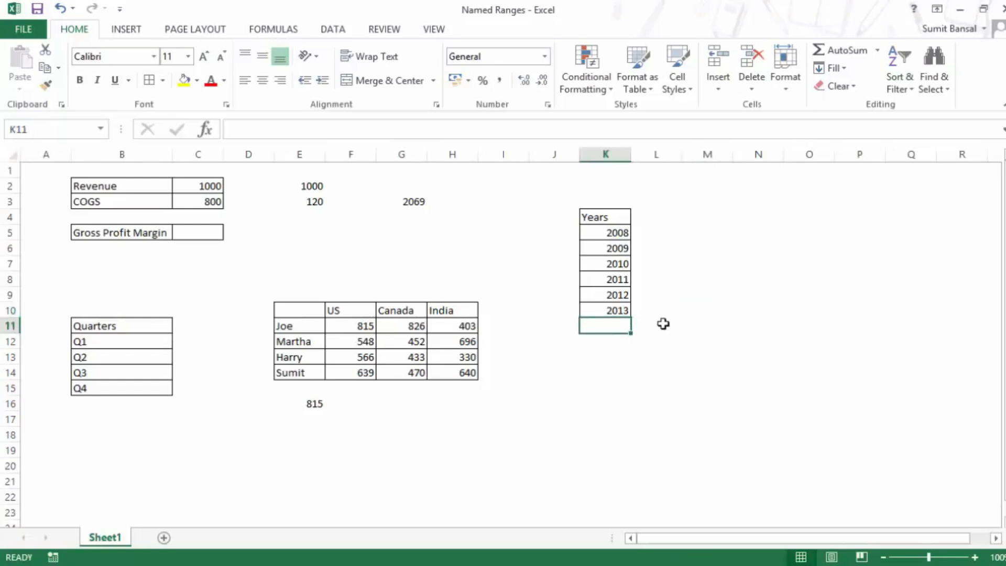
{"action": "type", "text": "2014"}
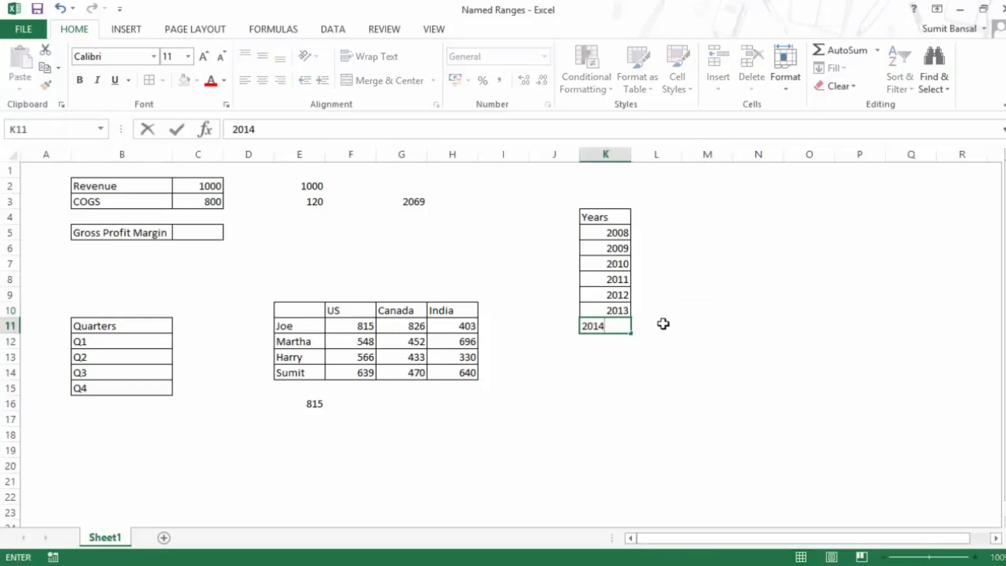
{"action": "key", "text": "Return"}
{"action": "key", "text": "Up"}
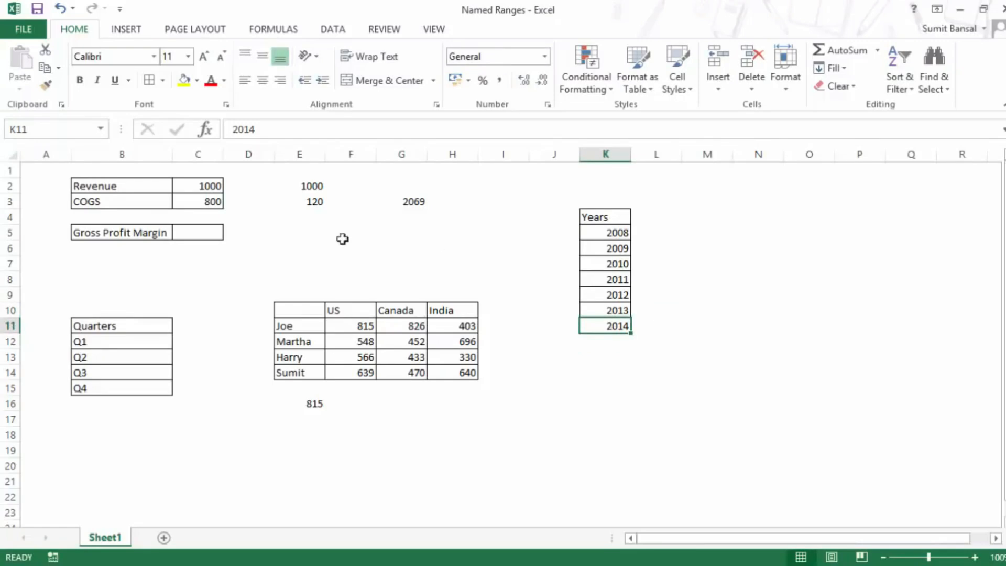
{"action": "left_click", "coordinate": [100, 129]}
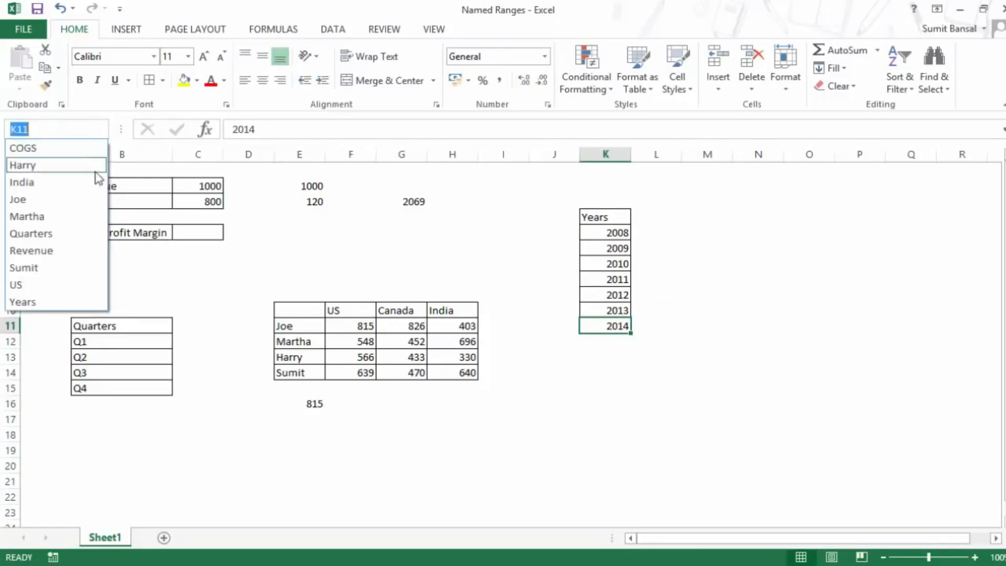
{"action": "left_click", "coordinate": [85, 302]}
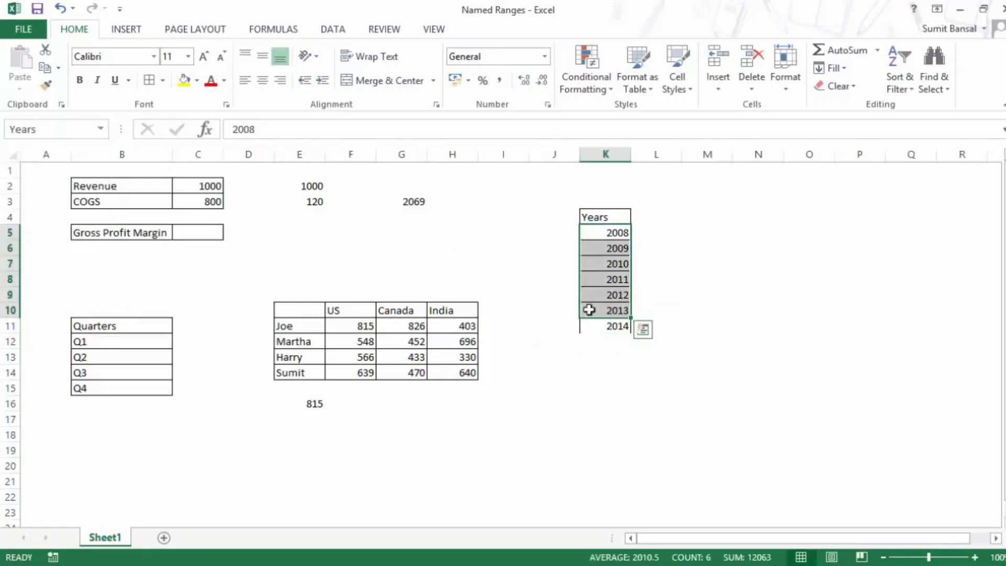
Enter =MAX(Years) in cell M4.
{"action": "left_click", "coordinate": [688, 214]}
{"action": "type", "text": "="}
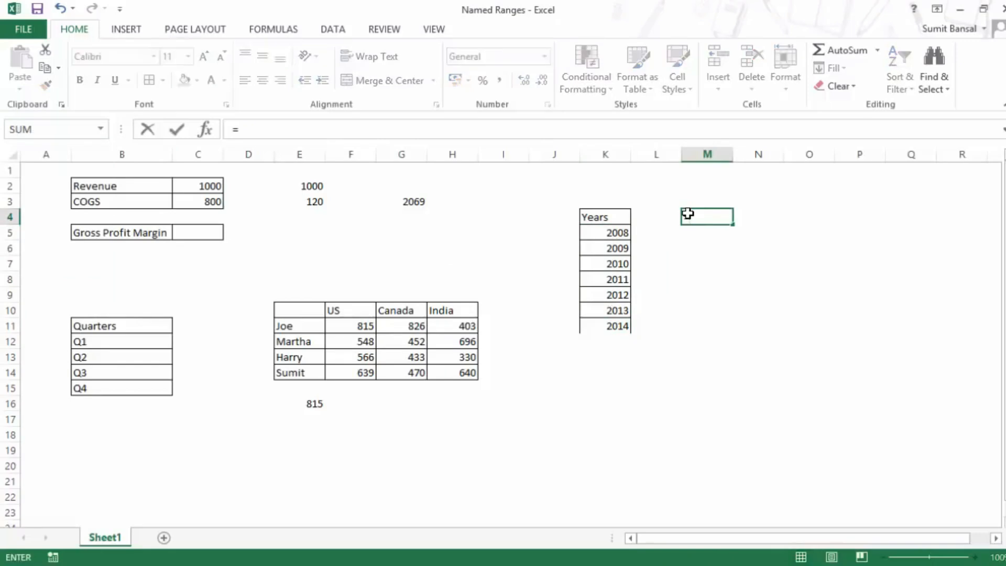
{"action": "type", "text": "max"}
{"action": "key", "text": "Tab"}
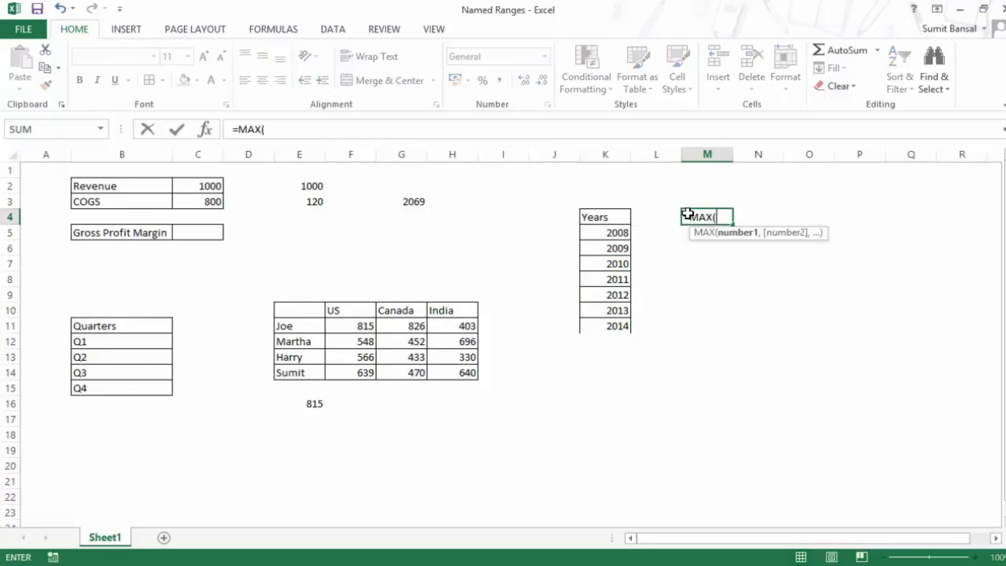
{"action": "type", "text": "ye"}
{"action": "key", "text": "Tab"}
{"action": "key", "text": "BackSpace"}
{"action": "key", "text": "BackSpace"}
{"action": "key", "text": "BackSpace"}
{"action": "key", "text": "BackSpace"}
{"action": "type", "text": "yea"}
{"action": "key", "text": "Down"}
{"action": "key", "text": "Down"}
{"action": "key", "text": "Tab"}
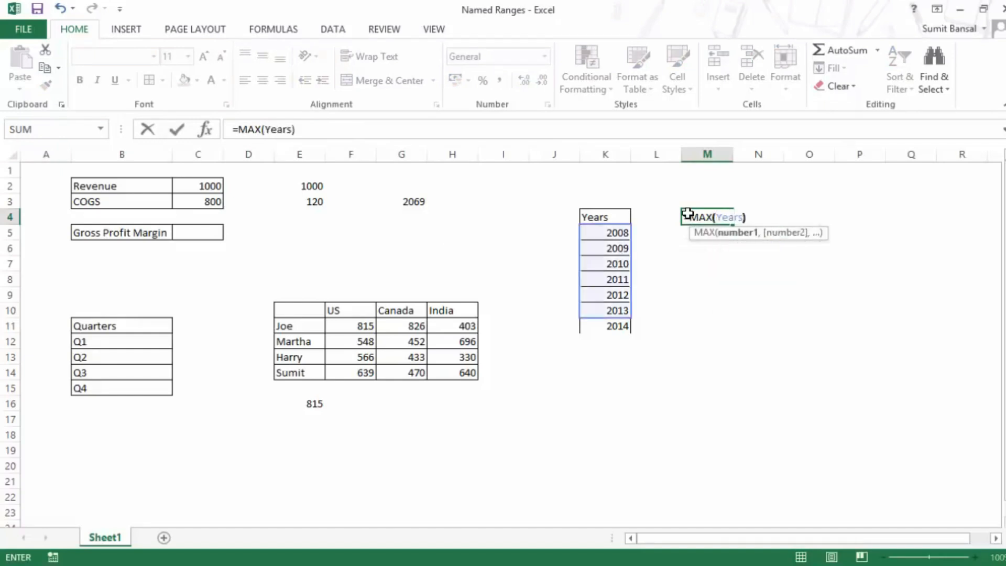
{"action": "type", "text": ")"}
{"action": "key", "text": "Return"}
{"action": "left_click", "coordinate": [688, 215]}
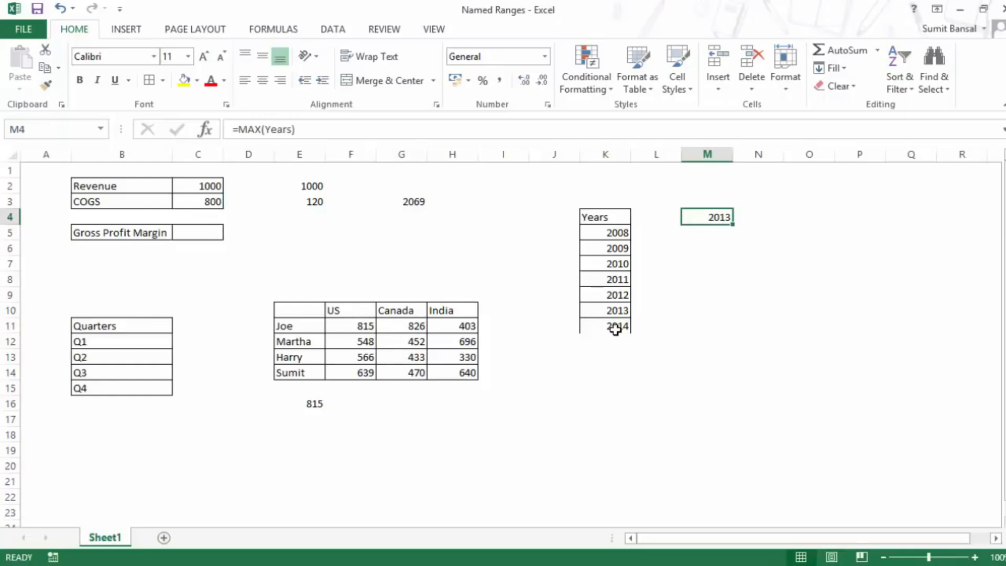
Clear the MAX formula from M4 and the 2014 entry from K11.
{"action": "key", "text": "Delete"}
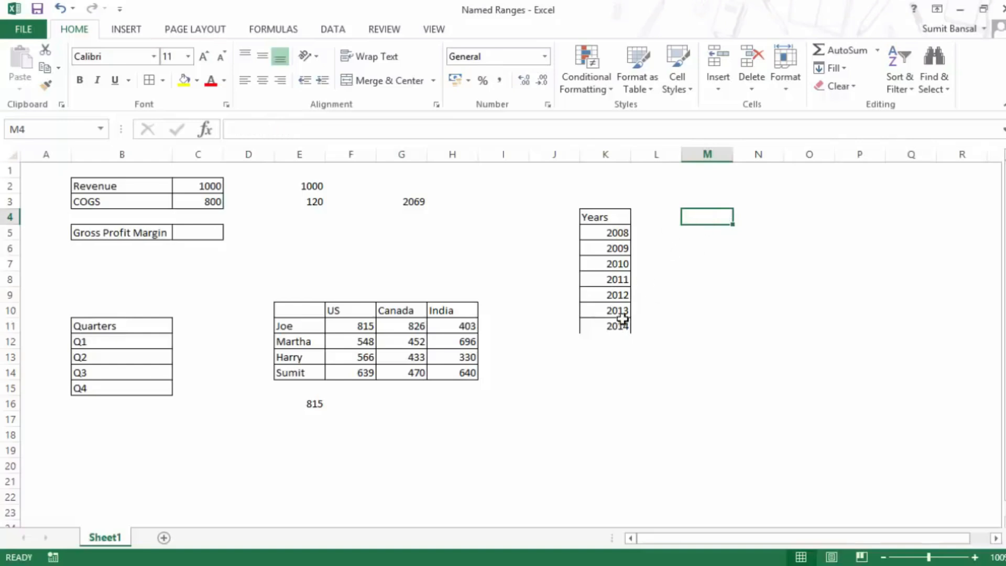
{"action": "left_click", "coordinate": [615, 330]}
{"action": "key", "text": "Delete"}
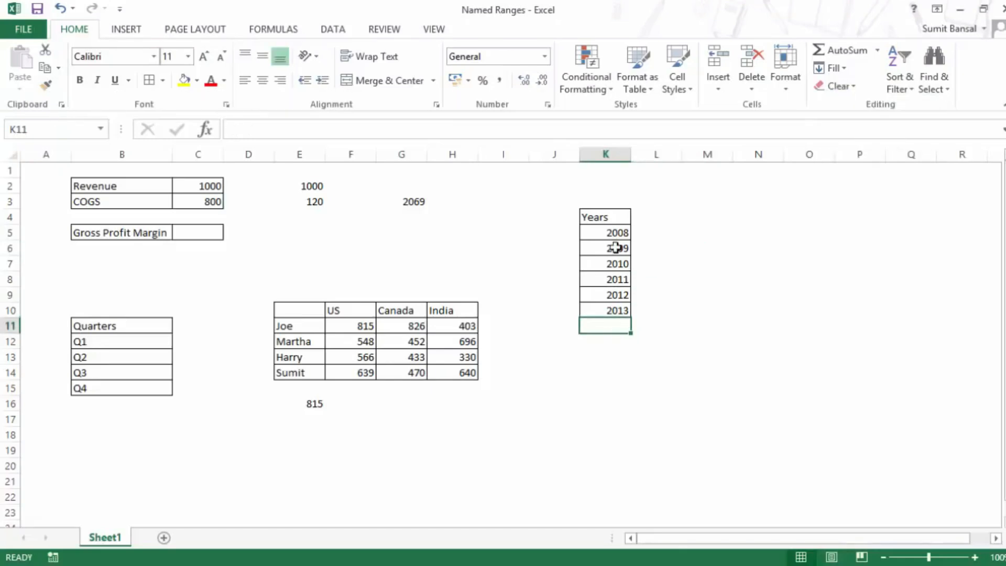
{"action": "left_click", "coordinate": [611, 220]}
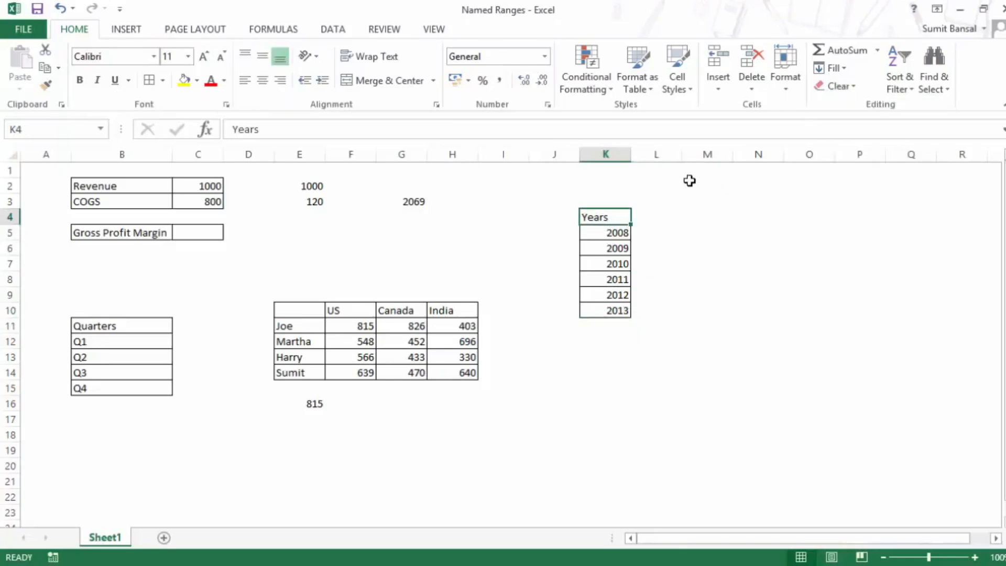
Begin an OFFSET formula in M1 with K5 as the reference and 0 for both the rows and columns.
{"action": "left_click", "coordinate": [695, 177]}
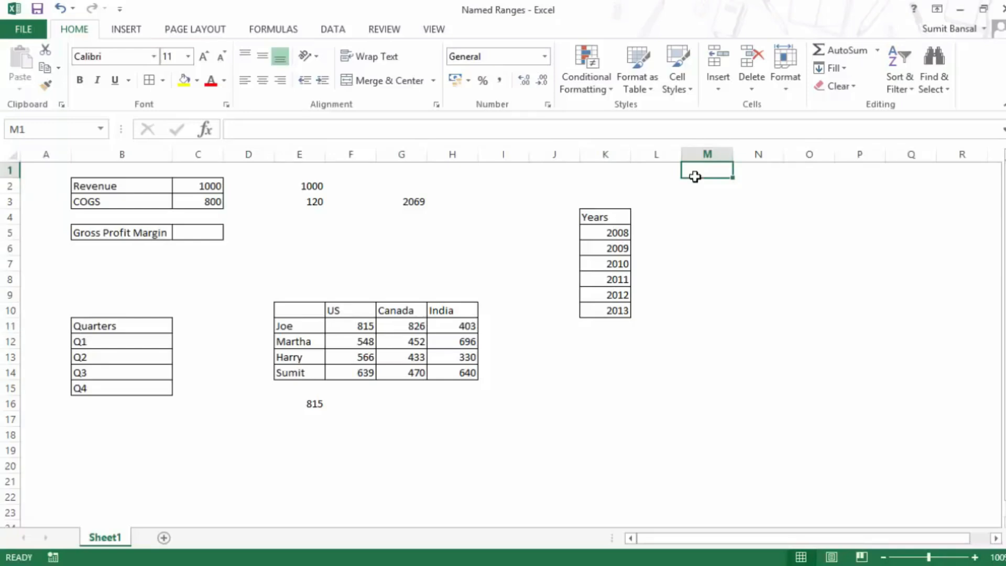
{"action": "type", "text": "=offse"}
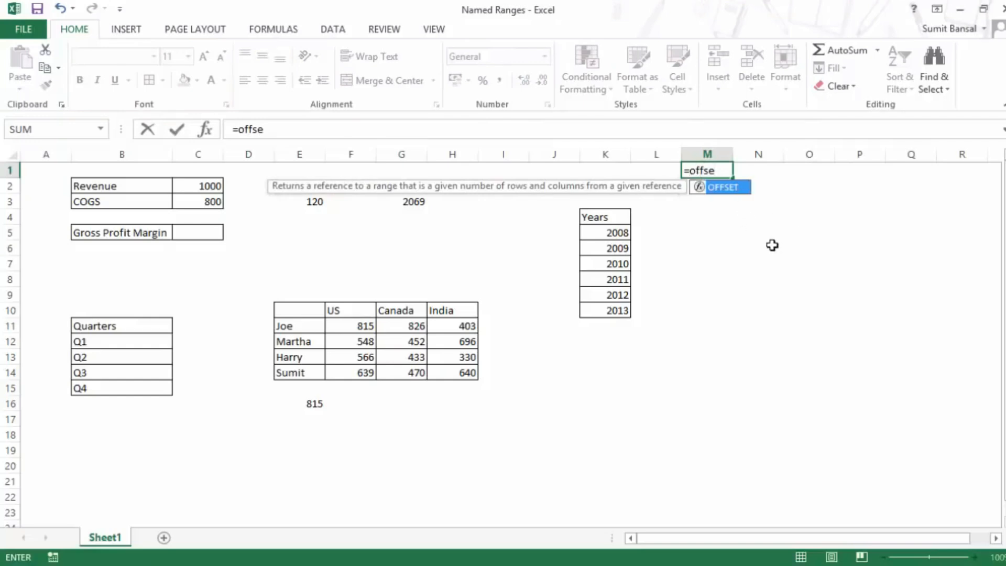
{"action": "key", "text": "Tab"}
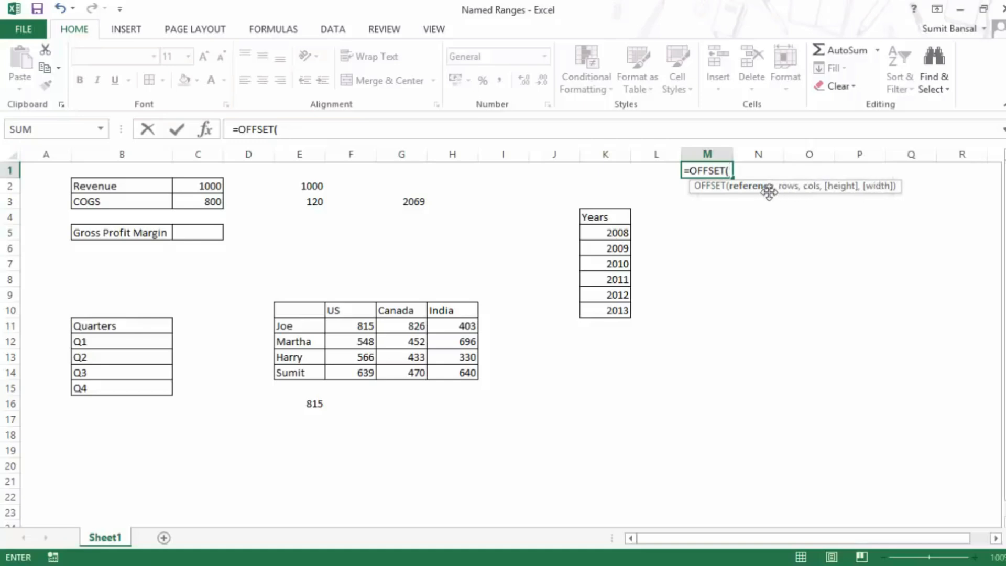
{"action": "left_click", "coordinate": [620, 232]}
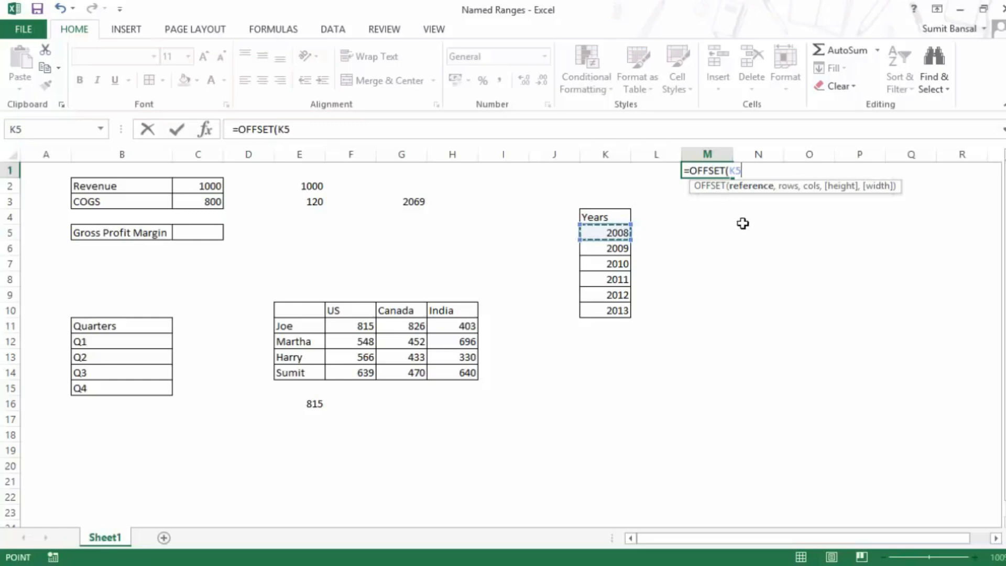
{"action": "type", "text": ","}
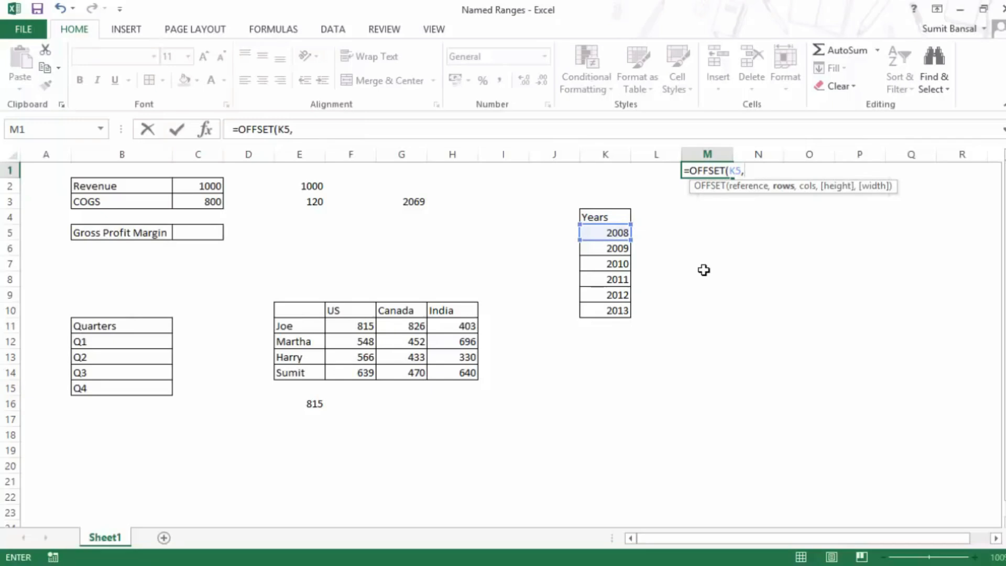
{"action": "type", "text": "0,0"}
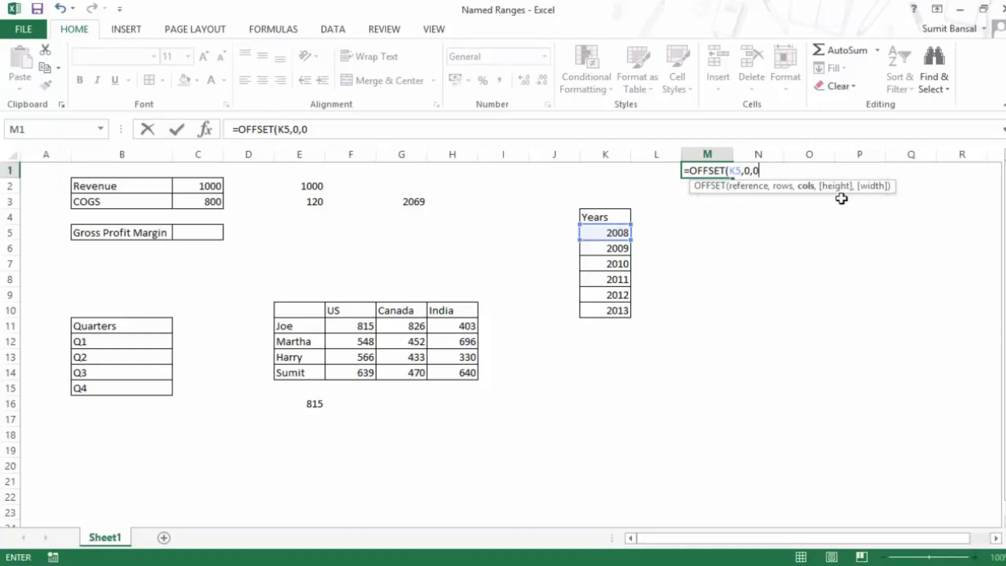
{"action": "type", "text": ","}
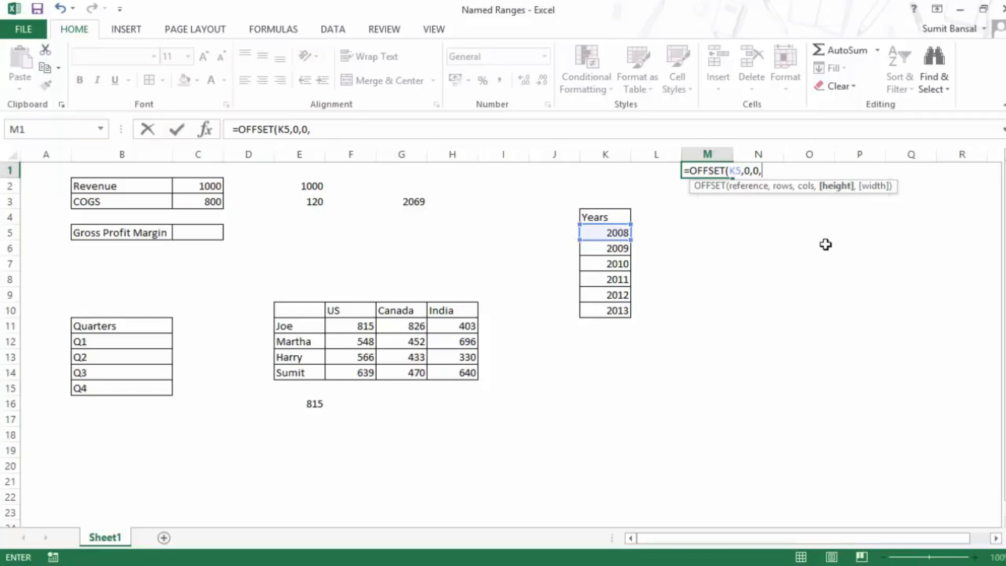
Set the OFFSET height argument to COUNTIF($K$5:$K$21,"<>"&"").
{"action": "type", "text": "counit"}
{"action": "key", "text": "BackSpace"}
{"action": "double_click", "coordinate": [826, 245]}
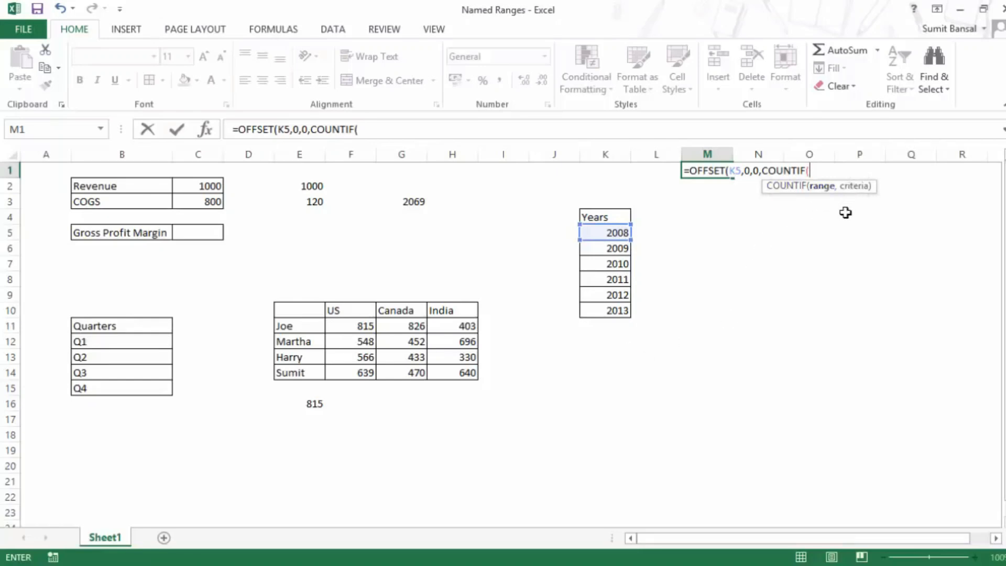
{"action": "left_click_drag", "start_coordinate": [604, 233], "coordinate": [620, 476]}
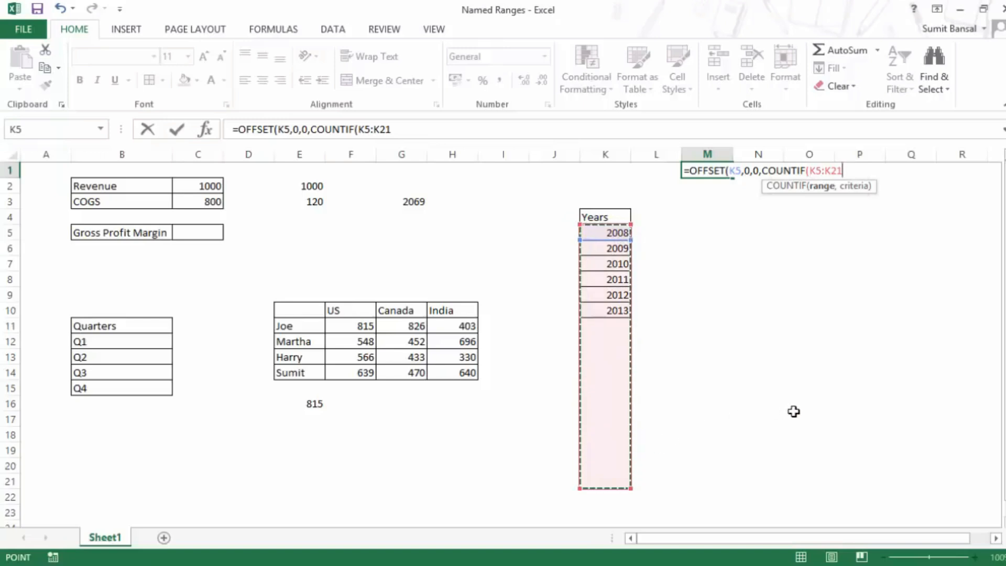
{"action": "key", "text": "F4"}
{"action": "type", "text": ",\"<>\"&\""}
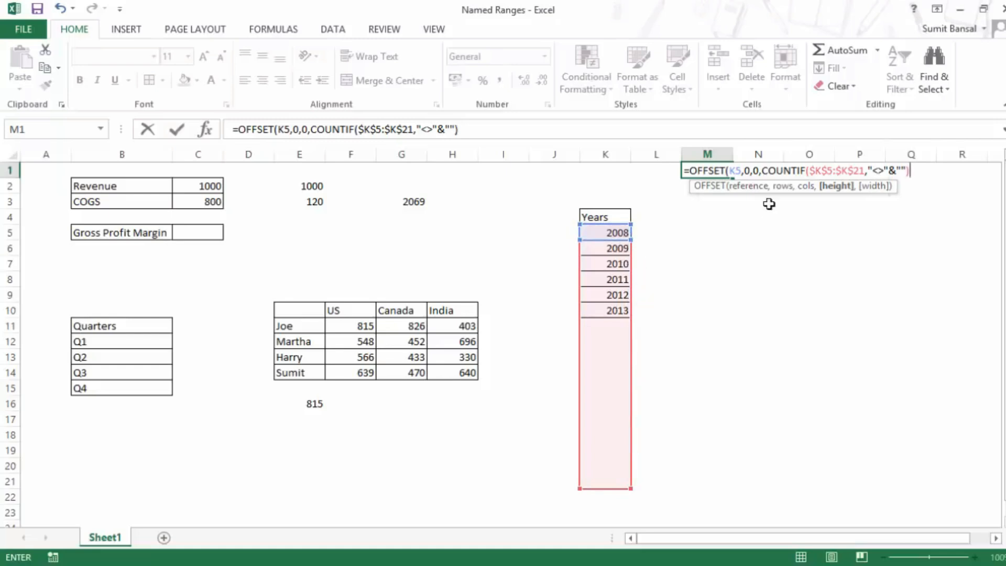
Try a fixed height of 6 in place of the COUNTIF argument and undo the replacement.
{"action": "left_click_drag", "start_coordinate": [765, 171], "coordinate": [917, 193]}
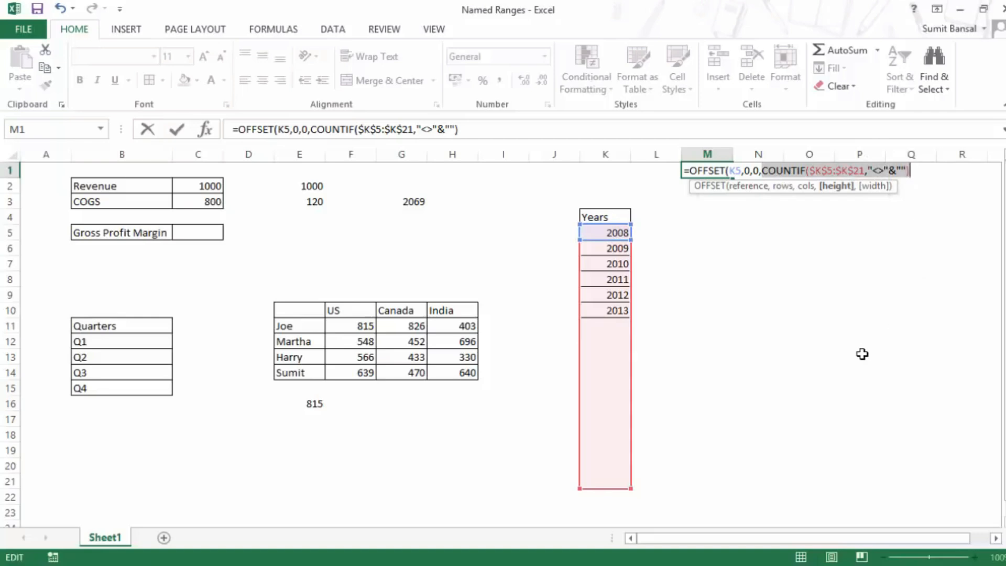
{"action": "type", "text": "6"}
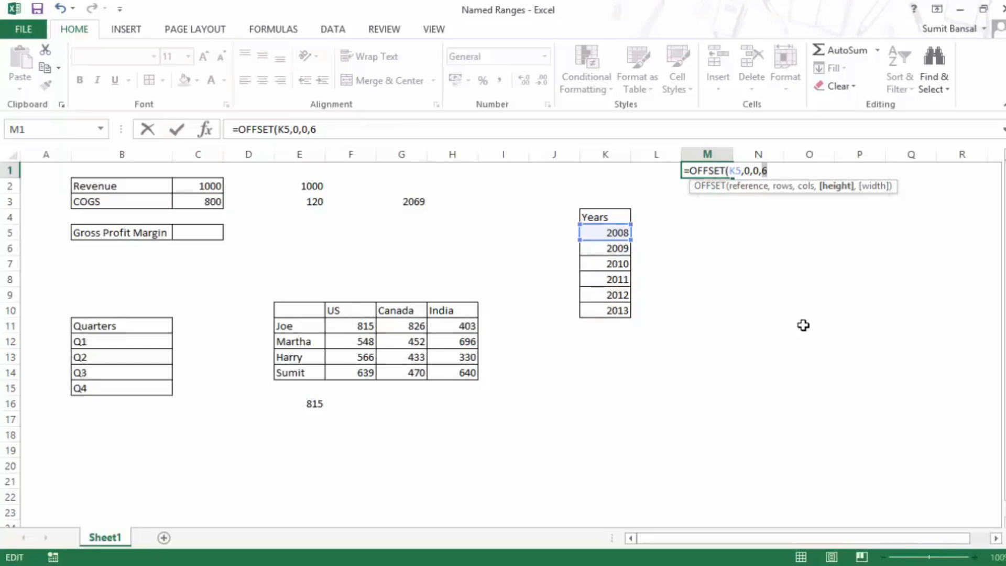
{"action": "key", "text": "ctrl+z"}
{"action": "left_click", "coordinate": [935, 173]}
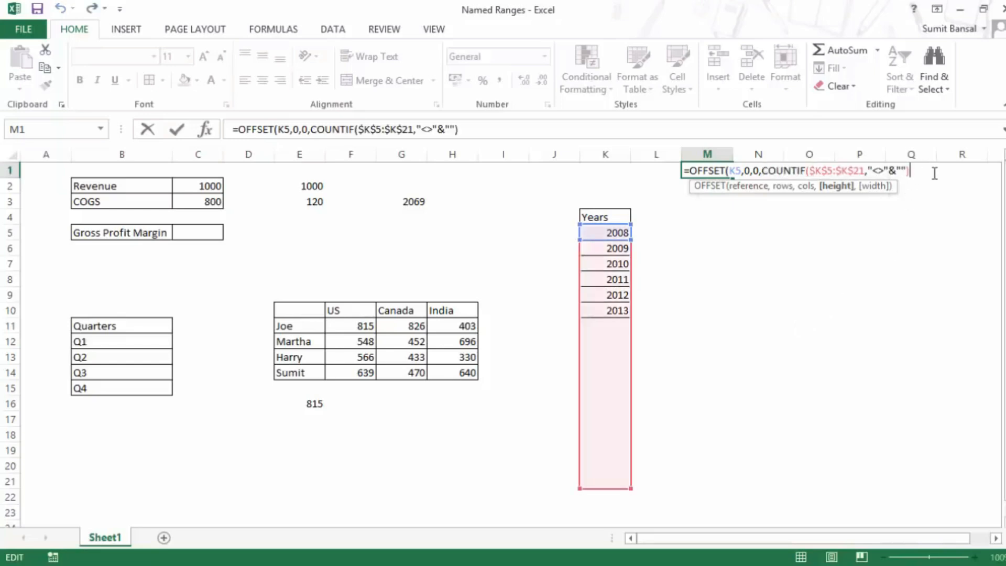
Complete the OFFSET formula in M1 without a width argument and enter it.
{"action": "type", "text": ",0"}
{"action": "key", "text": "BackSpace"}
{"action": "key", "text": "BackSpace"}
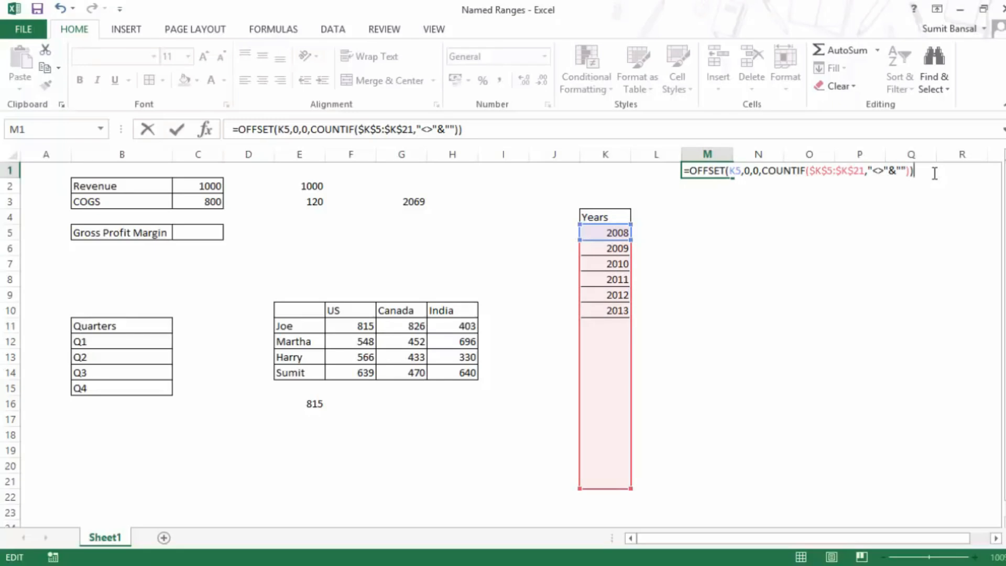
{"action": "key", "text": "Return"}
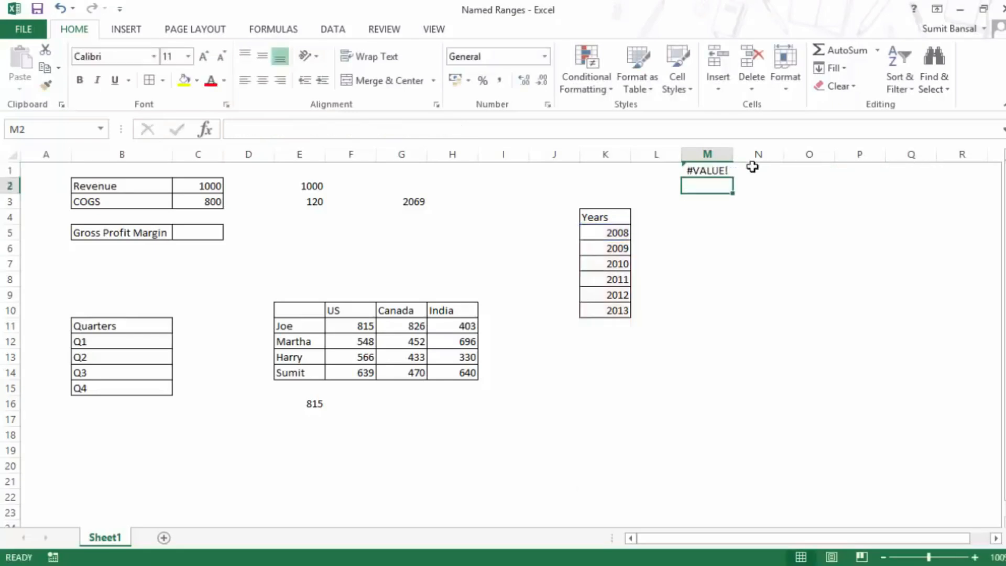
Evaluate the whole OFFSET formula in M1 in place to preview its array, and leave the cell without saving the result.
{"action": "left_click", "coordinate": [721, 170]}
{"action": "key", "text": "F2"}
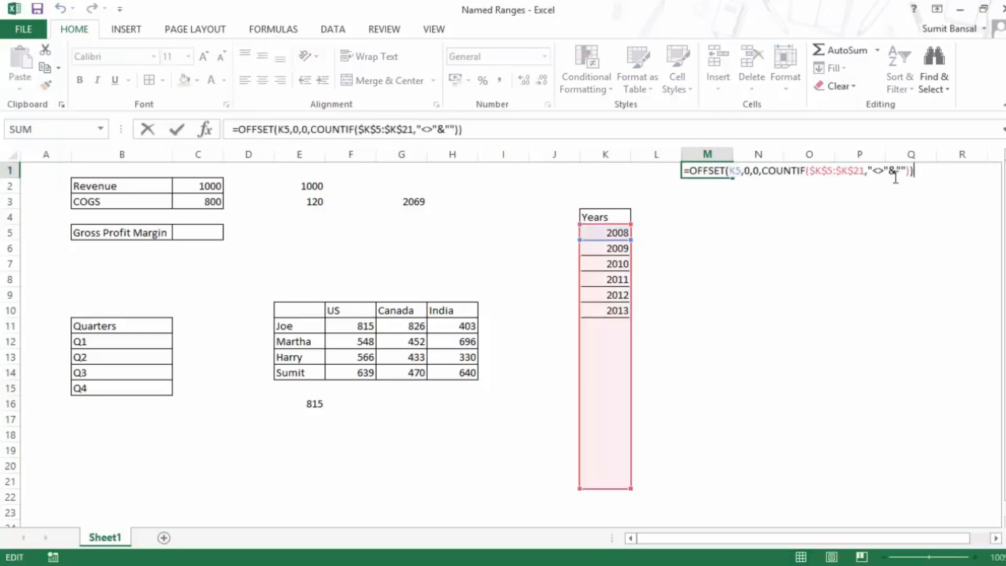
{"action": "left_click_drag", "start_coordinate": [918, 171], "coordinate": [684, 173]}
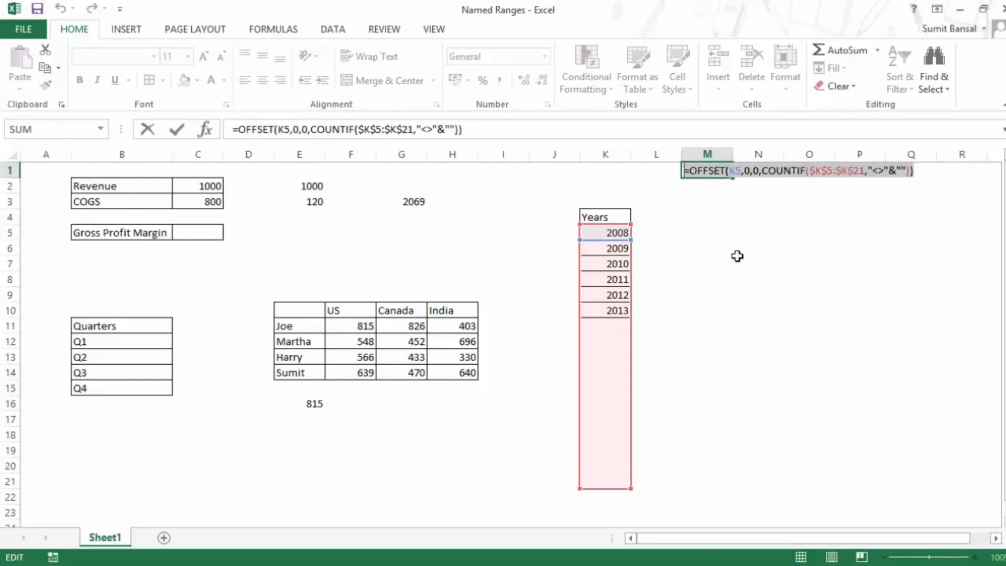
{"action": "key", "text": "F9"}
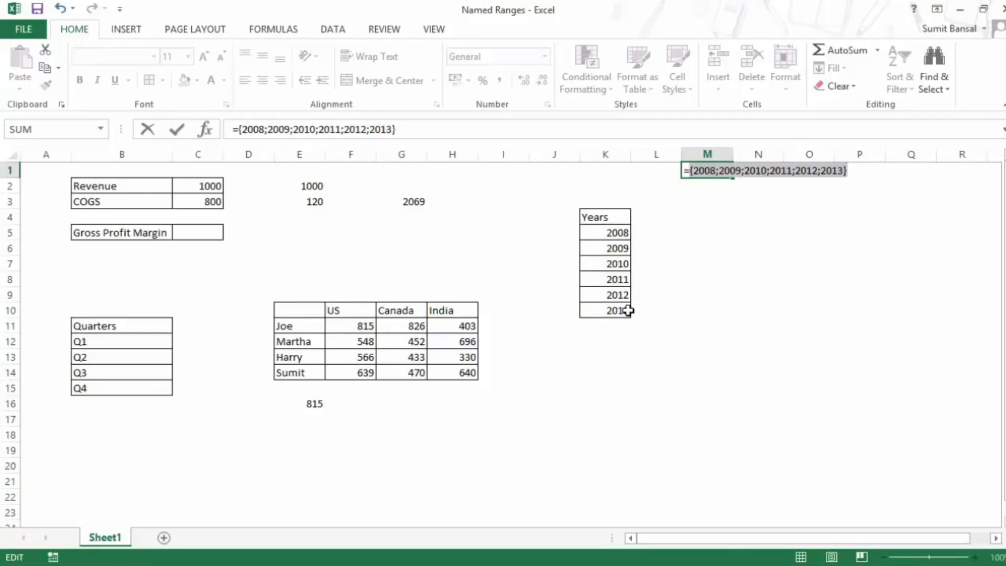
{"action": "key", "text": "Escape"}
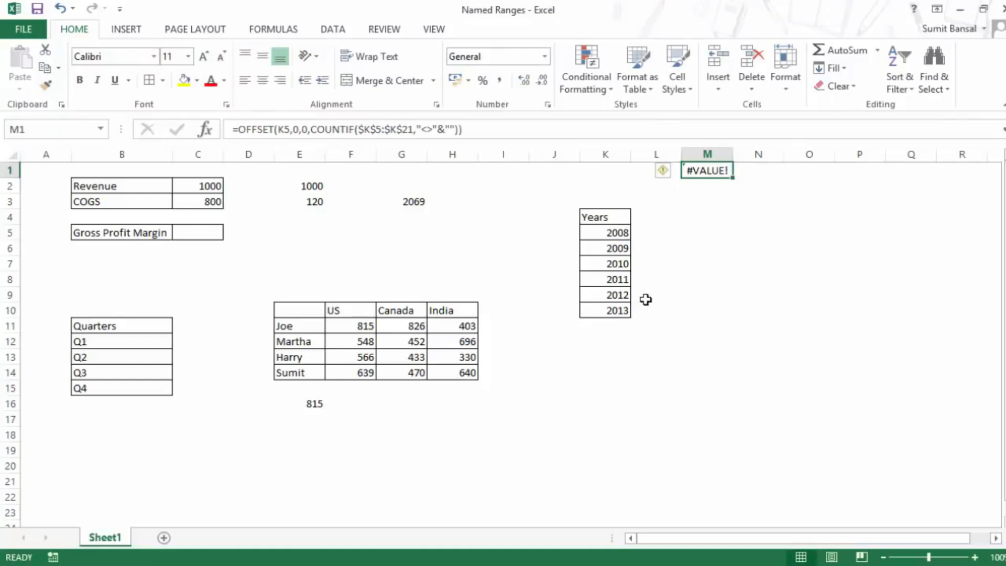
Add 2014 to the Years list in K11.
{"action": "left_click", "coordinate": [612, 323]}
{"action": "type", "text": "2014"}
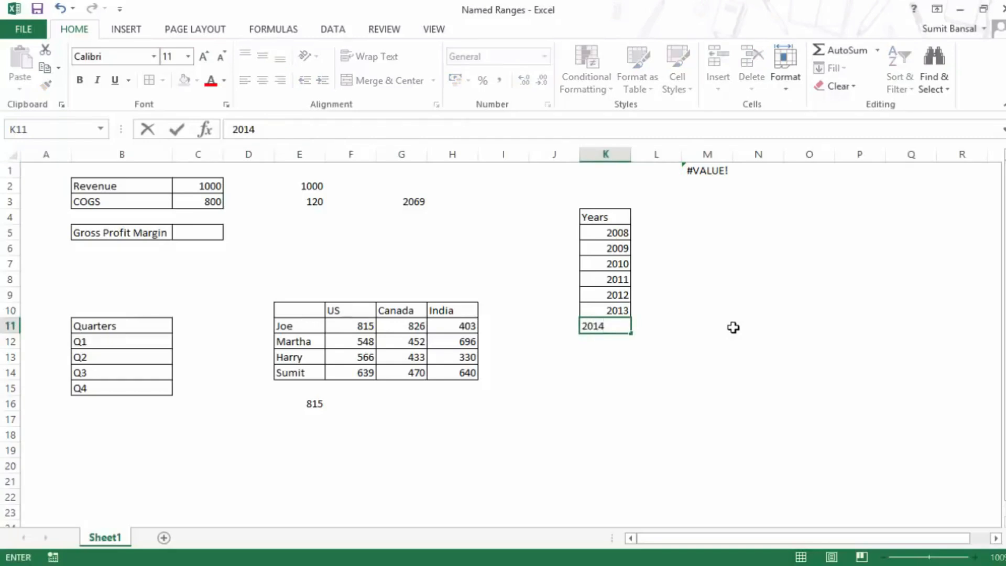
{"action": "key", "text": "Return"}
{"action": "key", "text": "Up"}
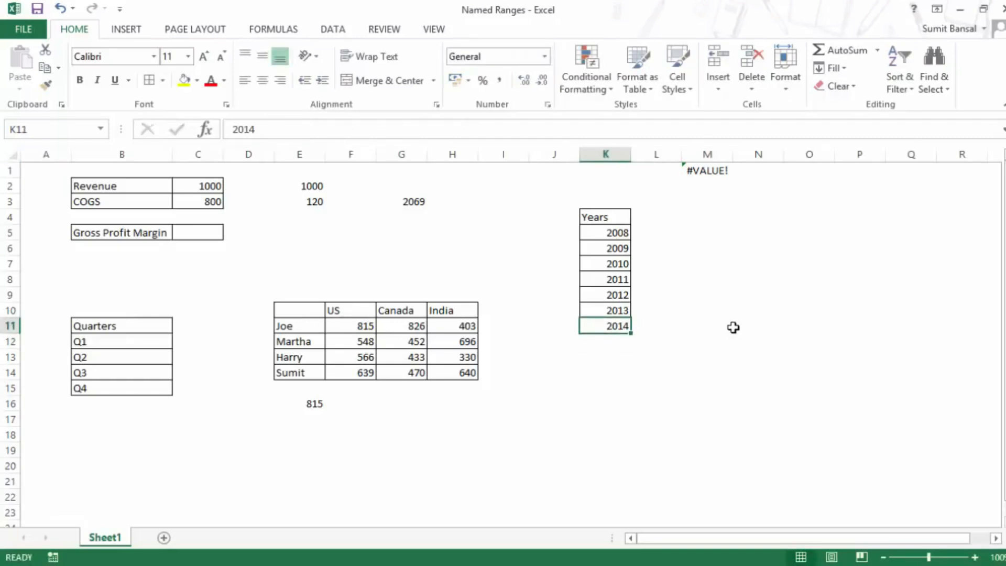
Evaluate the M1 OFFSET formula in place again to check the extended Years list, and cancel the edit.
{"action": "left_click", "coordinate": [701, 173]}
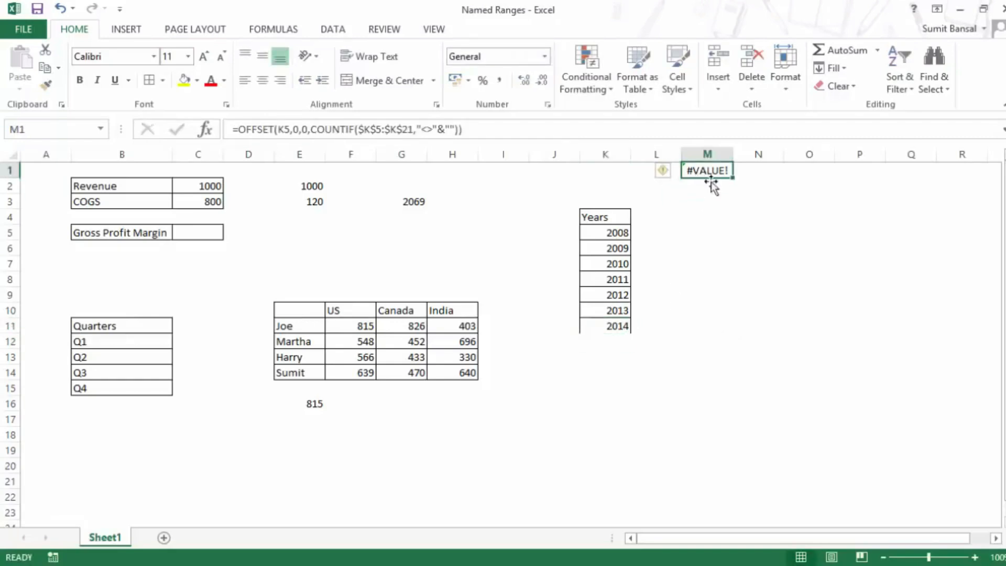
{"action": "key", "text": "F2"}
{"action": "left_click_drag", "start_coordinate": [930, 171], "coordinate": [665, 170]}
{"action": "key", "text": "F9"}
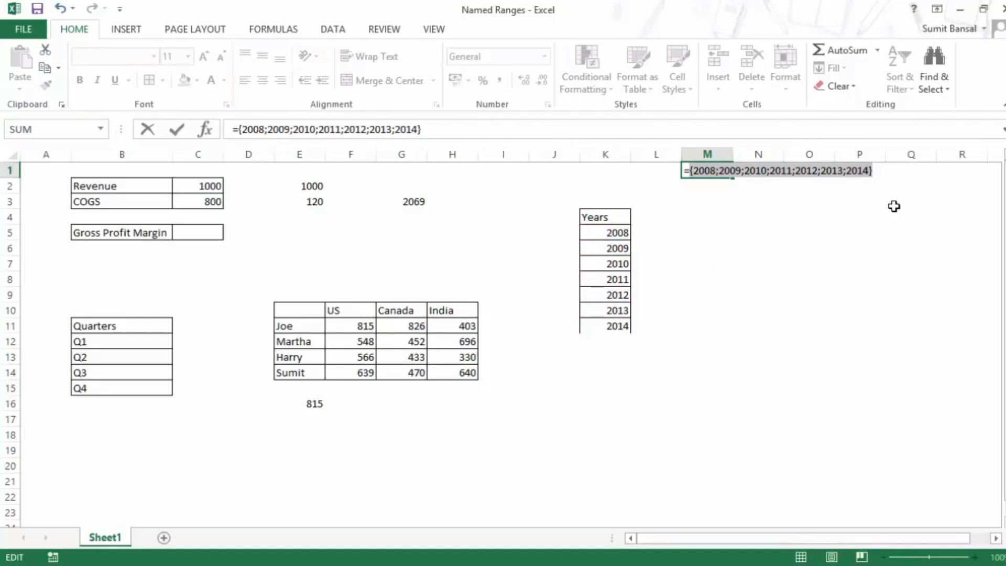
{"action": "key", "text": "Escape"}
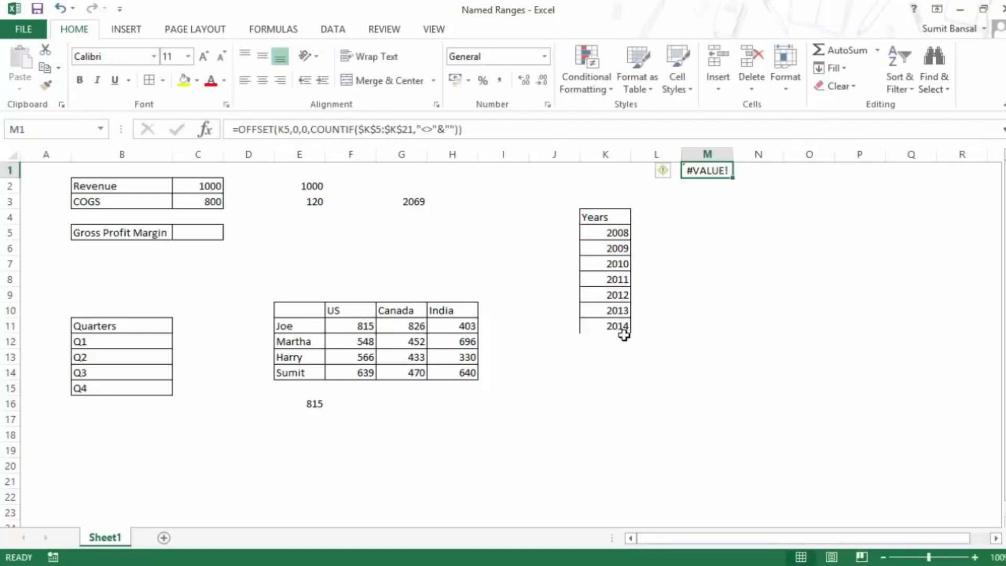
Extend the Years list with 2015 in K12.
{"action": "left_click", "coordinate": [616, 338]}
{"action": "type", "text": "22"}
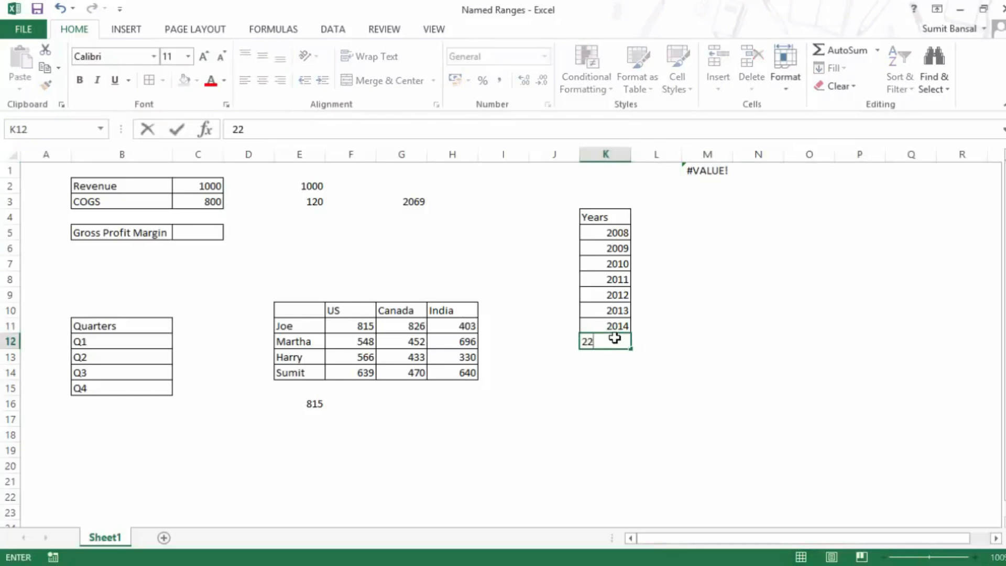
{"action": "type", "text": "015"}
{"action": "key", "text": "Return"}
{"action": "key", "text": "Up"}
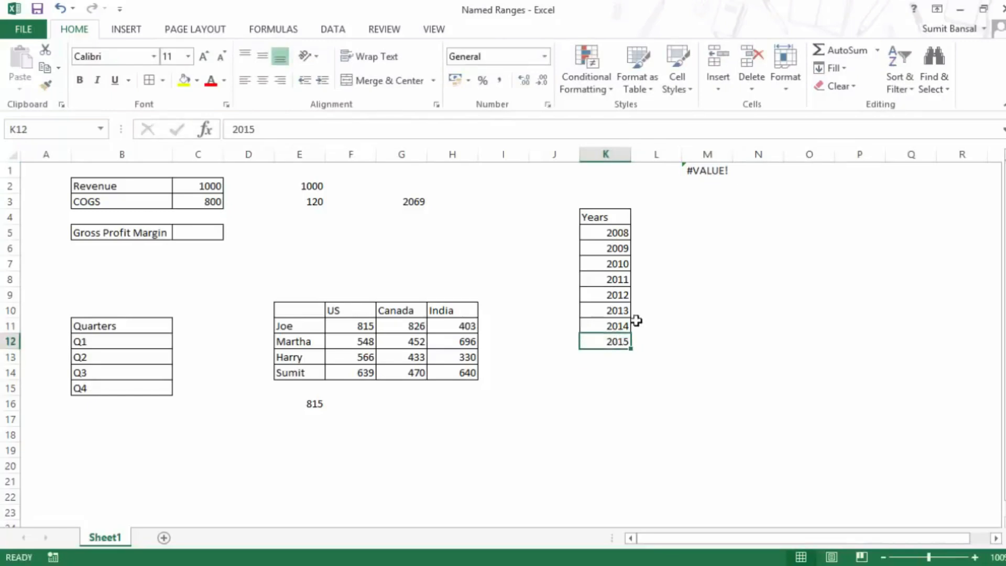
Copy the full OFFSET formula text from M1 and preview its evaluated array, keeping the original formula in the cell.
{"action": "double_click", "coordinate": [697, 170]}
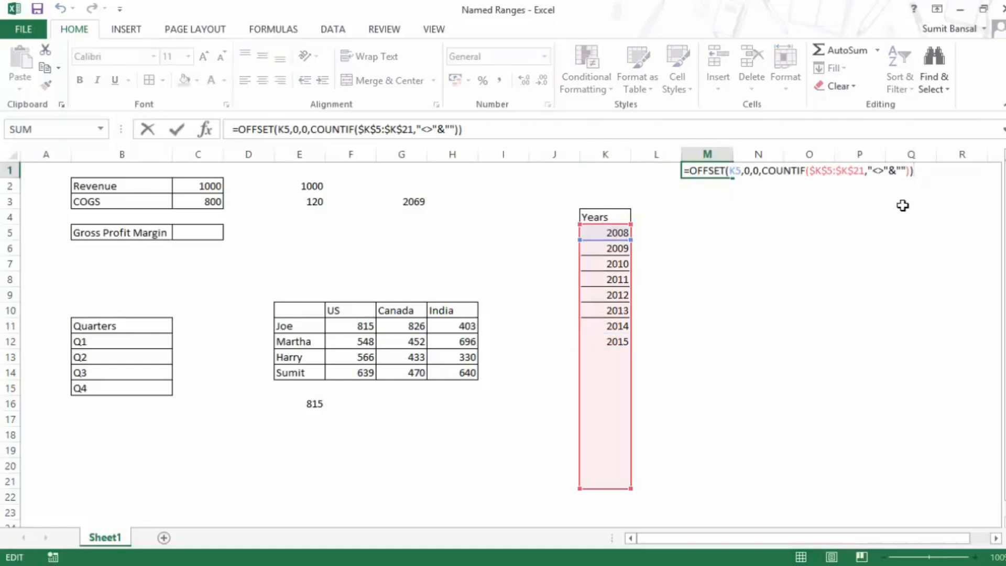
{"action": "left_click_drag", "start_coordinate": [914, 173], "coordinate": [665, 171]}
{"action": "key", "text": "ctrl+c"}
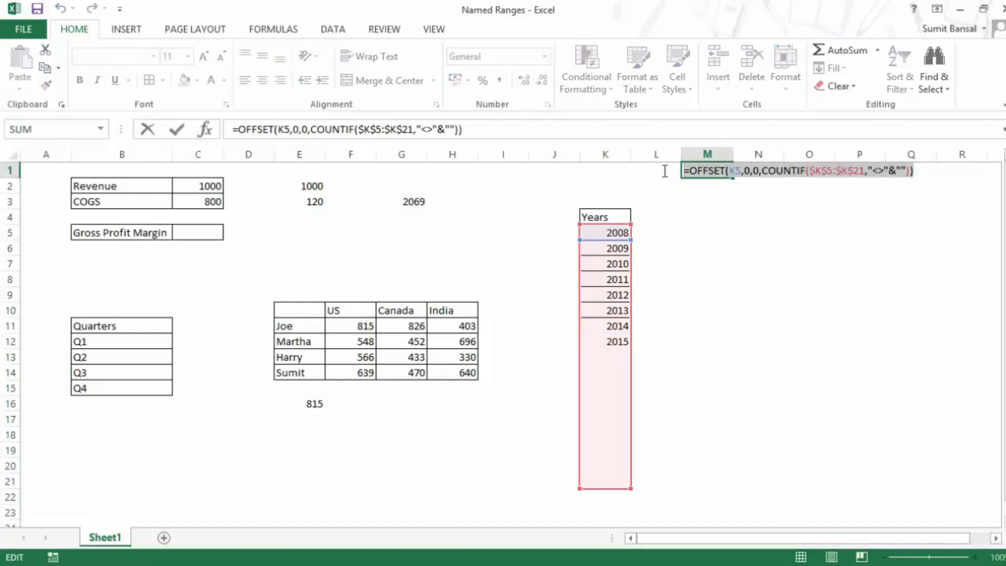
{"action": "key", "text": "F9"}
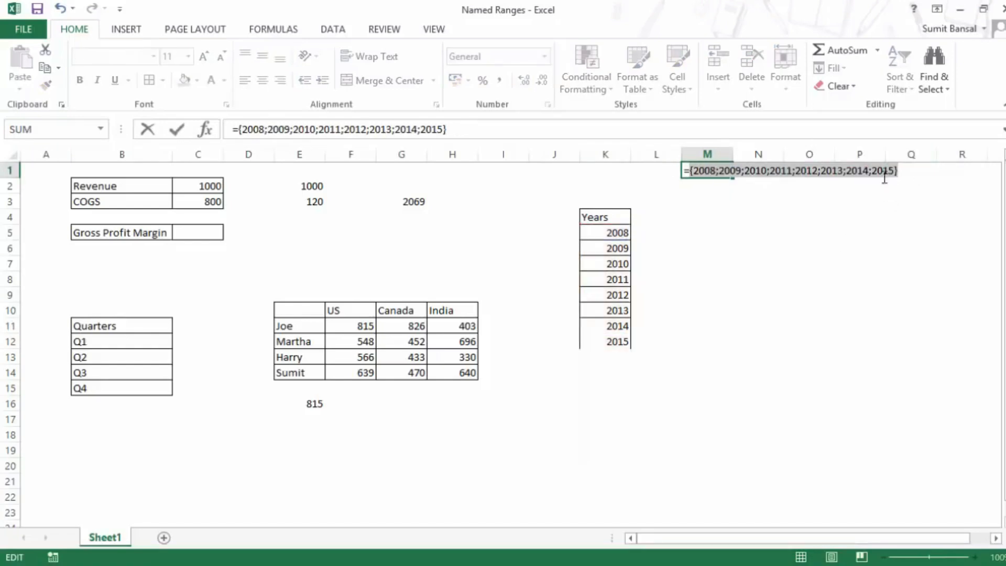
{"action": "key", "text": "Escape"}
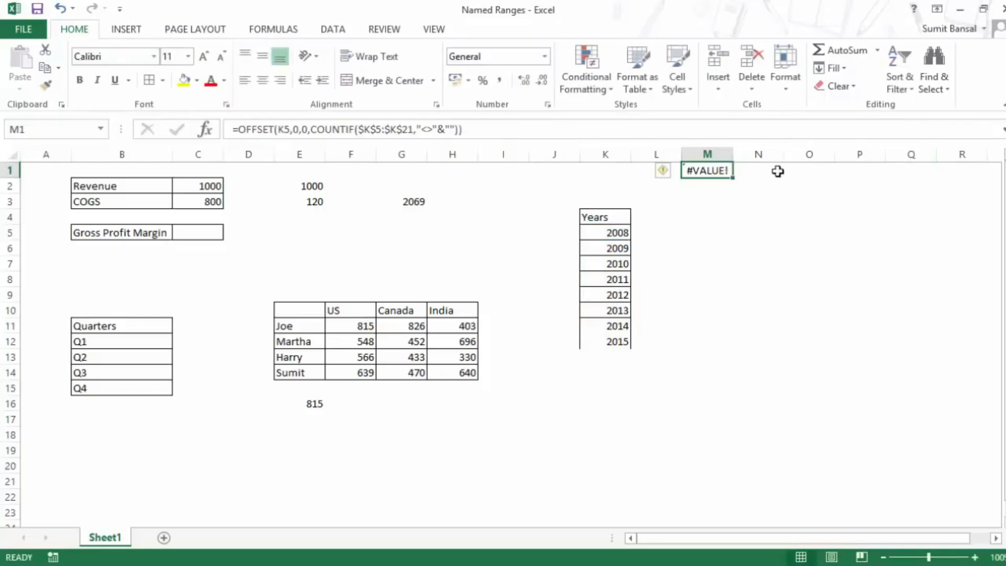
{"action": "key", "text": "F2"}
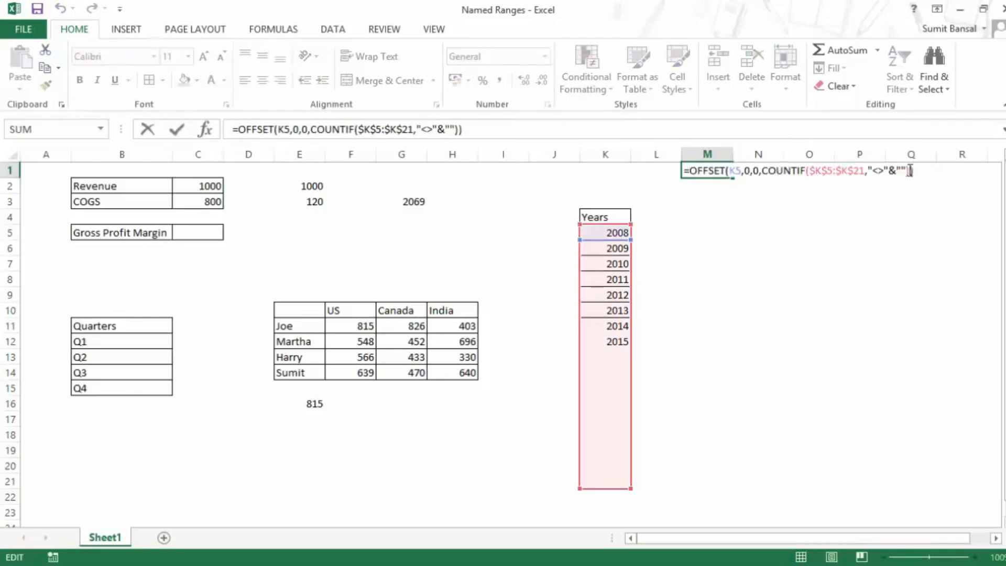
{"action": "key", "text": "Escape"}
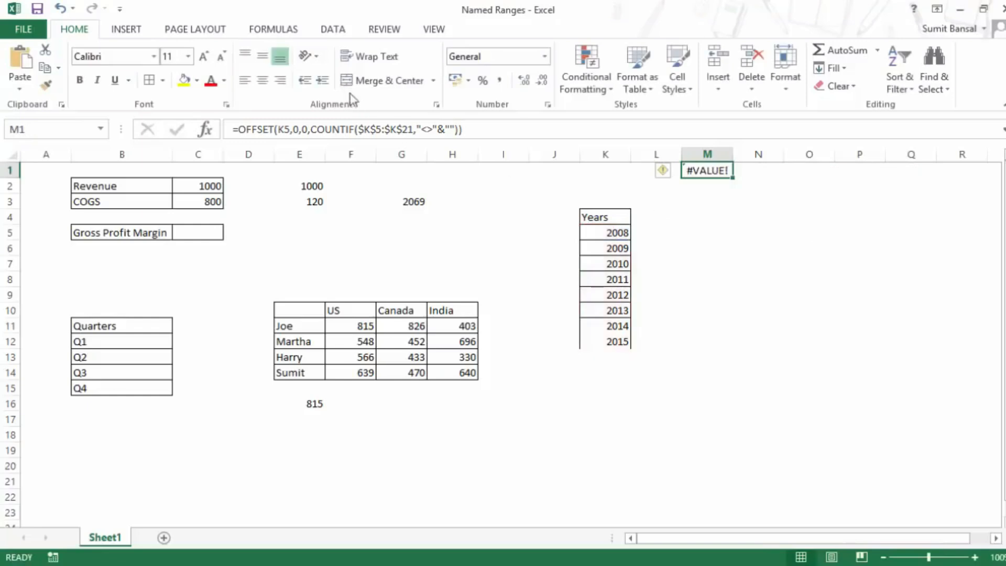
Define the workbook-scoped name Dynamic_Years that refers to the copied OFFSET and COUNTIF formula.
{"action": "left_click", "coordinate": [268, 32]}
{"action": "left_click", "coordinate": [512, 52]}
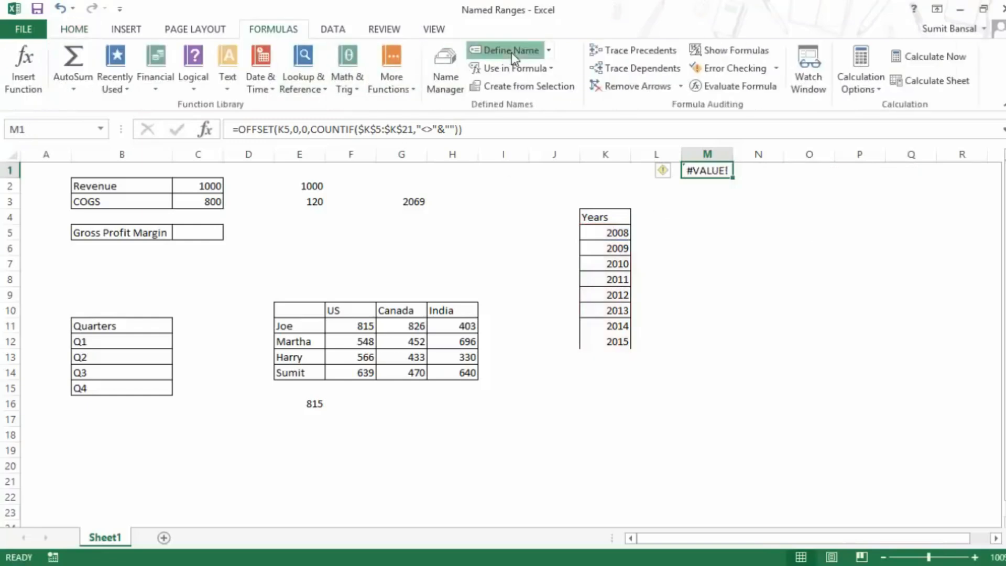
{"action": "left_click_drag", "start_coordinate": [708, 171], "coordinate": [725, 229]}
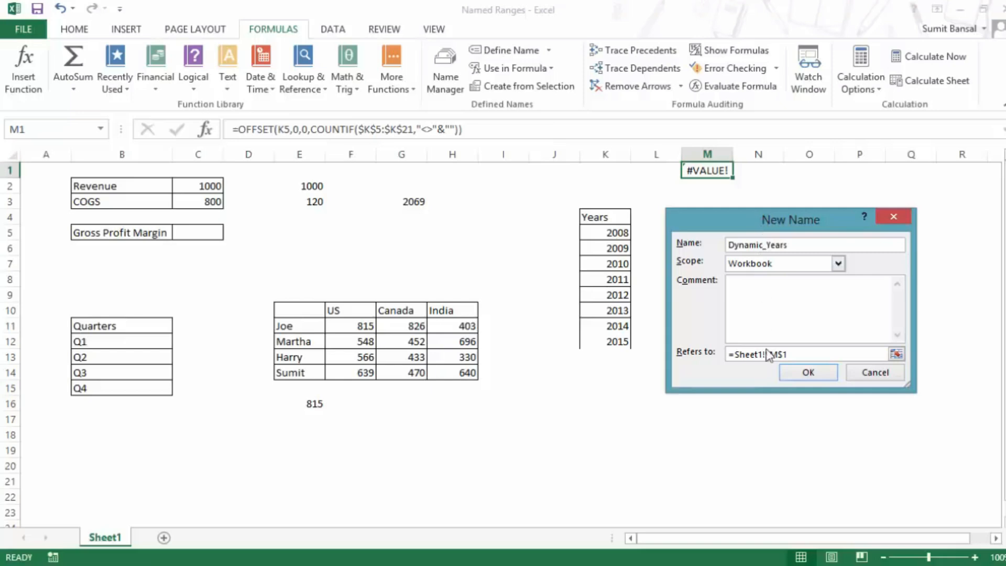
{"action": "left_click_drag", "start_coordinate": [792, 354], "coordinate": [729, 354]}
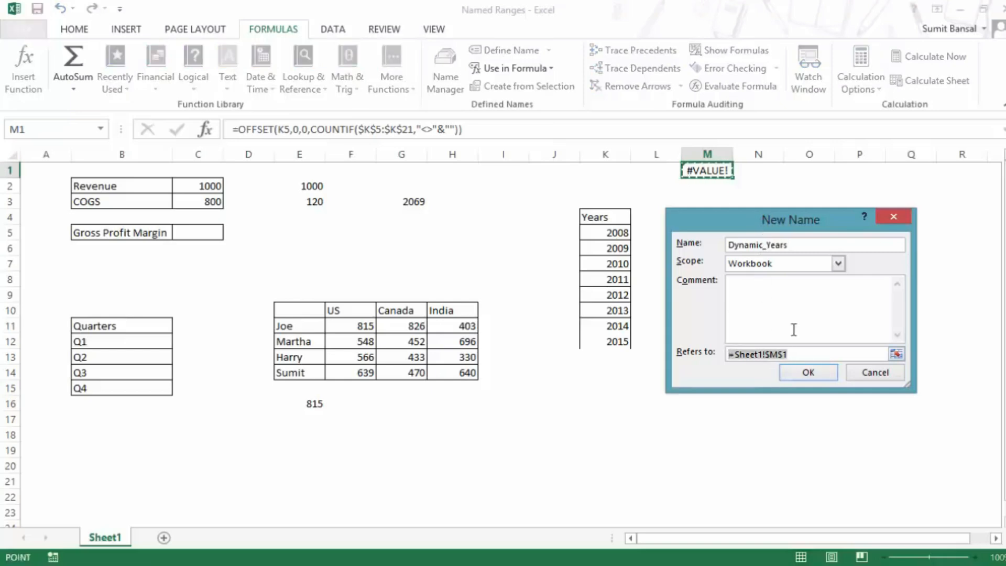
{"action": "key", "text": "ctrl+v"}
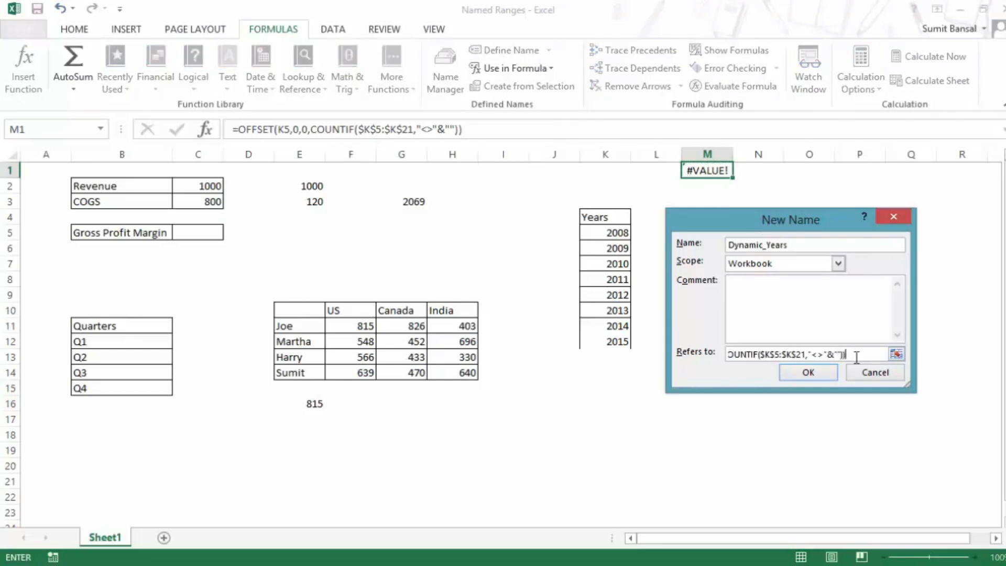
{"action": "left_click", "coordinate": [809, 373]}
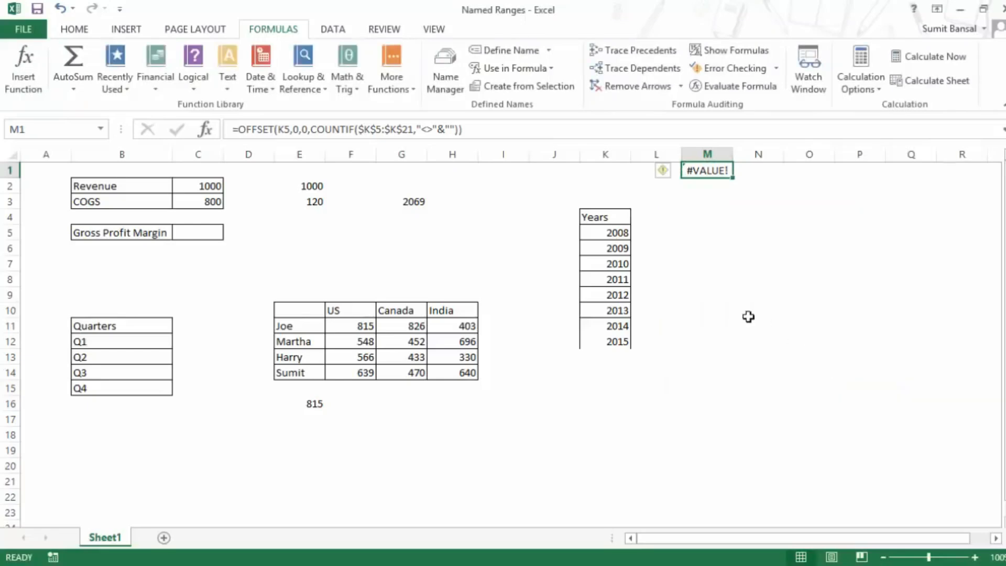
Test the dynamic name by entering =MAX(Dynamic_Years) in M5.
{"action": "left_click", "coordinate": [719, 217]}
{"action": "left_click", "coordinate": [718, 230]}
{"action": "type", "text": "="}
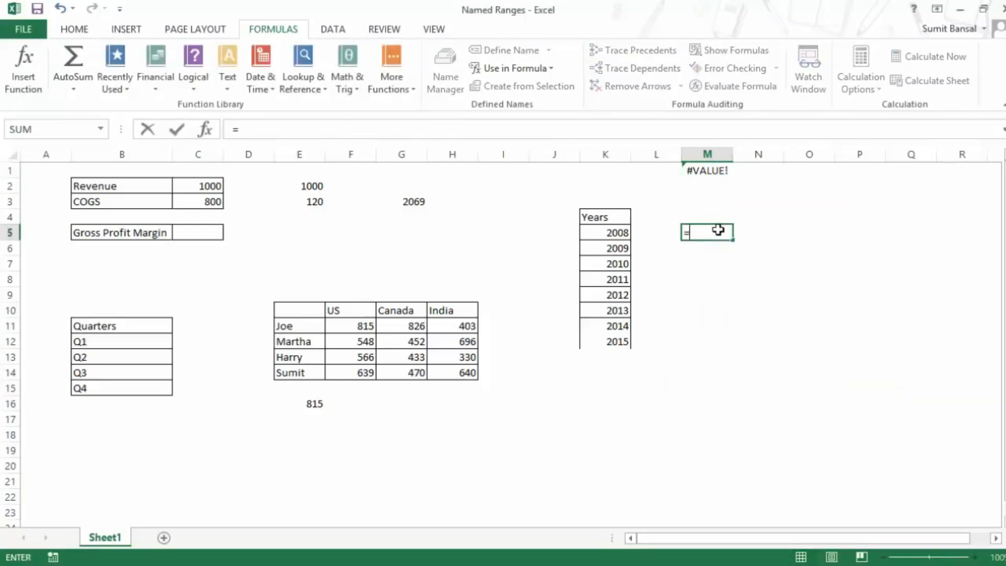
{"action": "type", "text": "max"}
{"action": "key", "text": "Tab"}
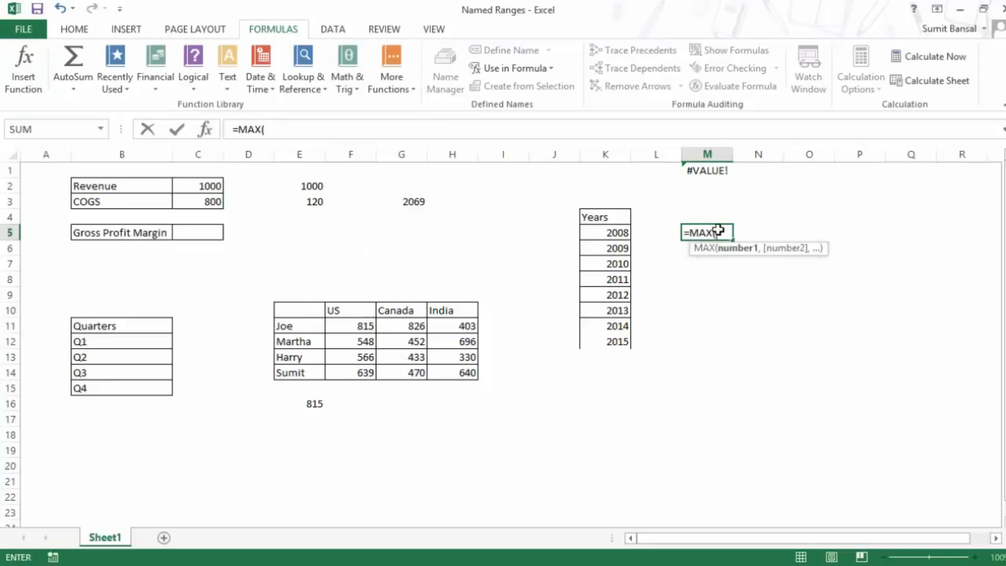
{"action": "type", "text": "dyn"}
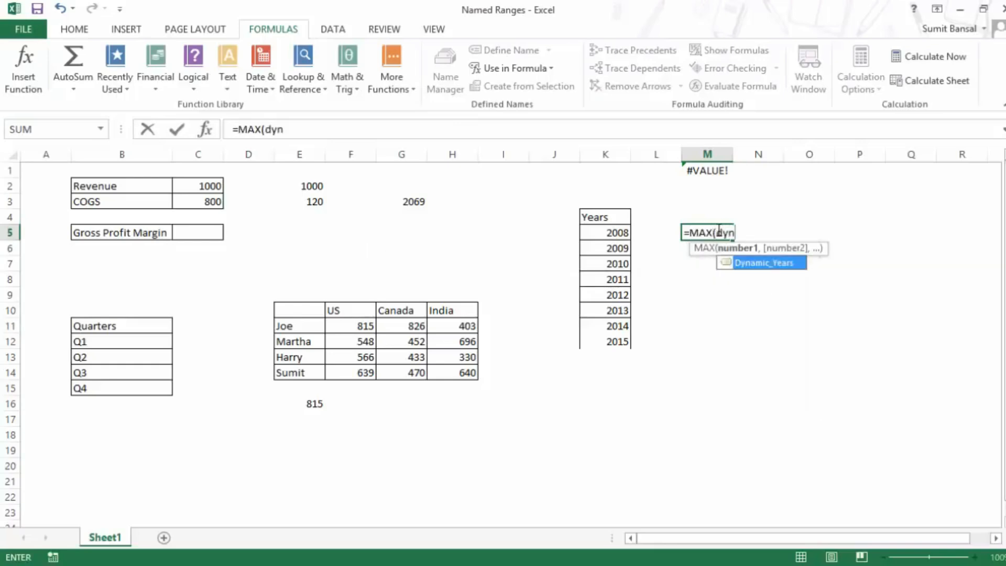
{"action": "double_click", "coordinate": [752, 263]}
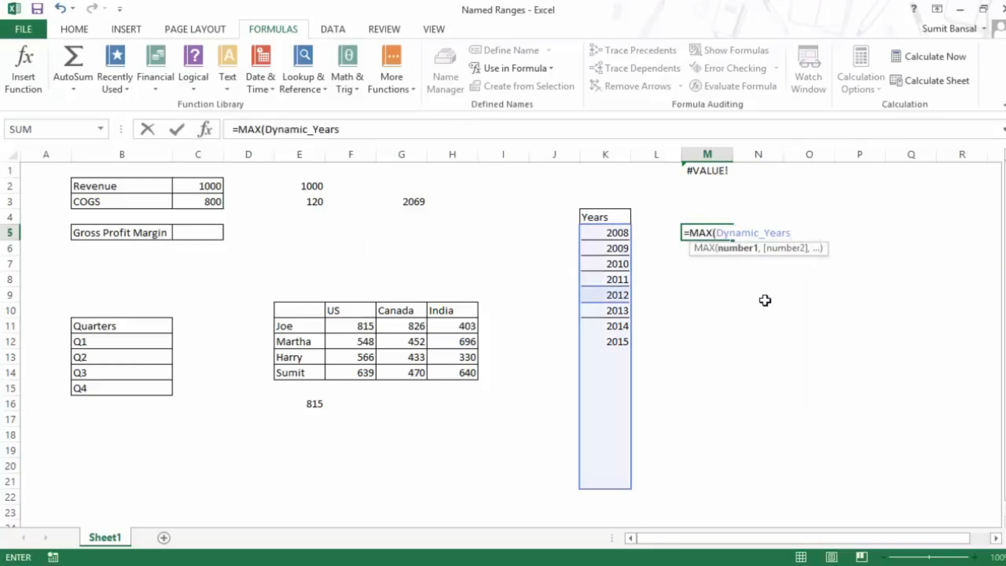
{"action": "type", "text": ")"}
{"action": "key", "text": "Return"}
{"action": "key", "text": "Up"}
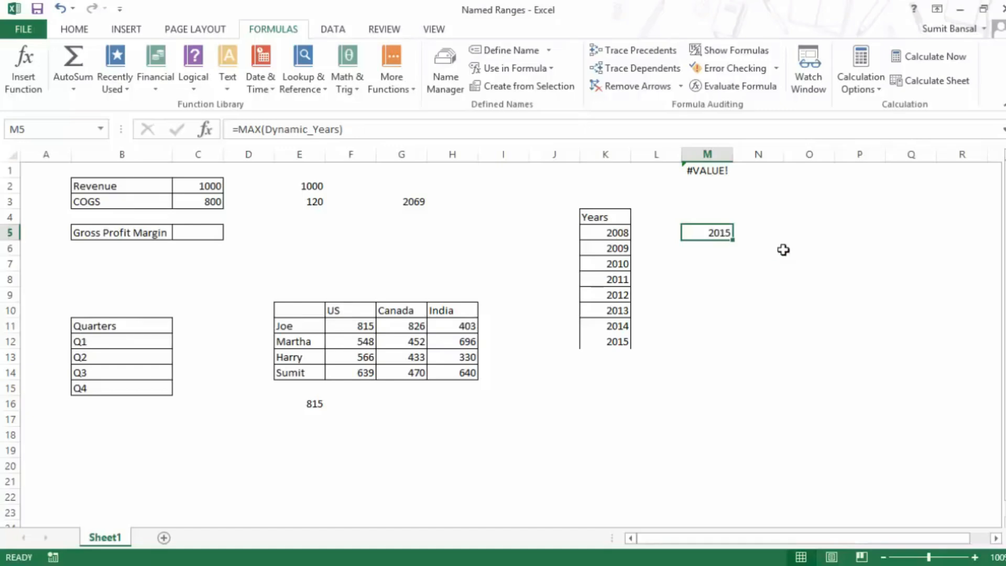
Clear M5 and set its data validation to allow a List.
{"action": "left_click", "coordinate": [335, 30]}
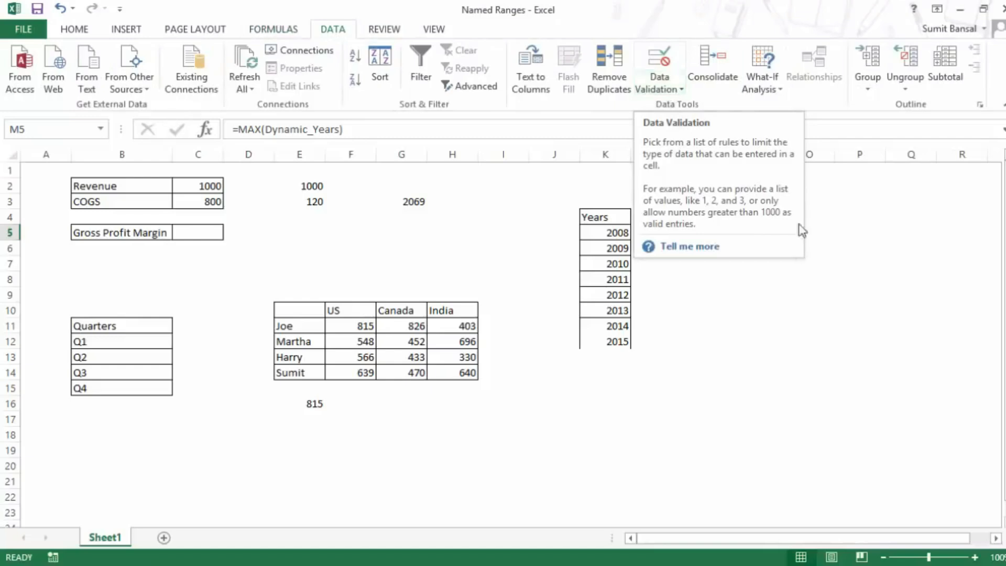
{"action": "key", "text": "Delete"}
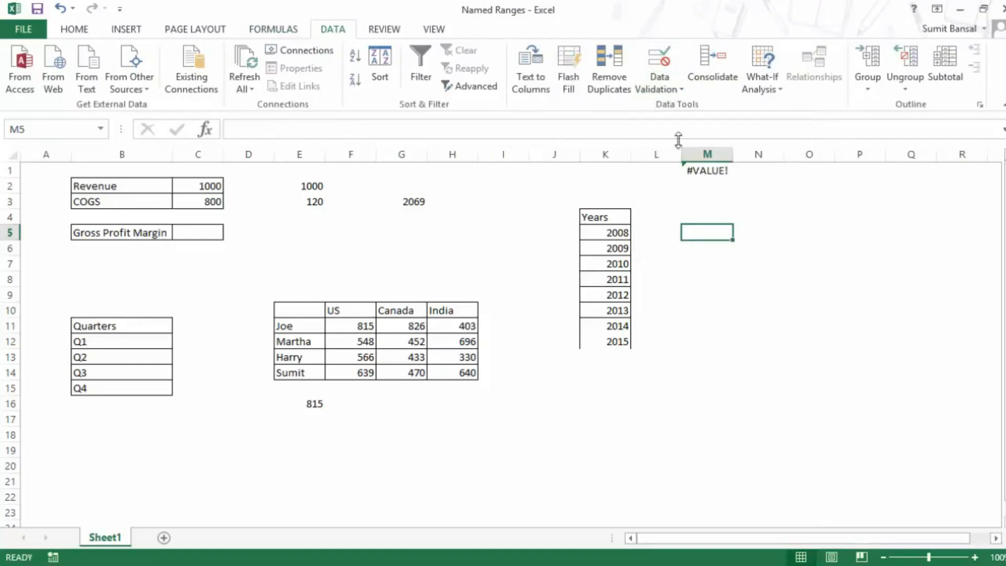
{"action": "left_click", "coordinate": [666, 94]}
{"action": "left_click", "coordinate": [677, 106]}
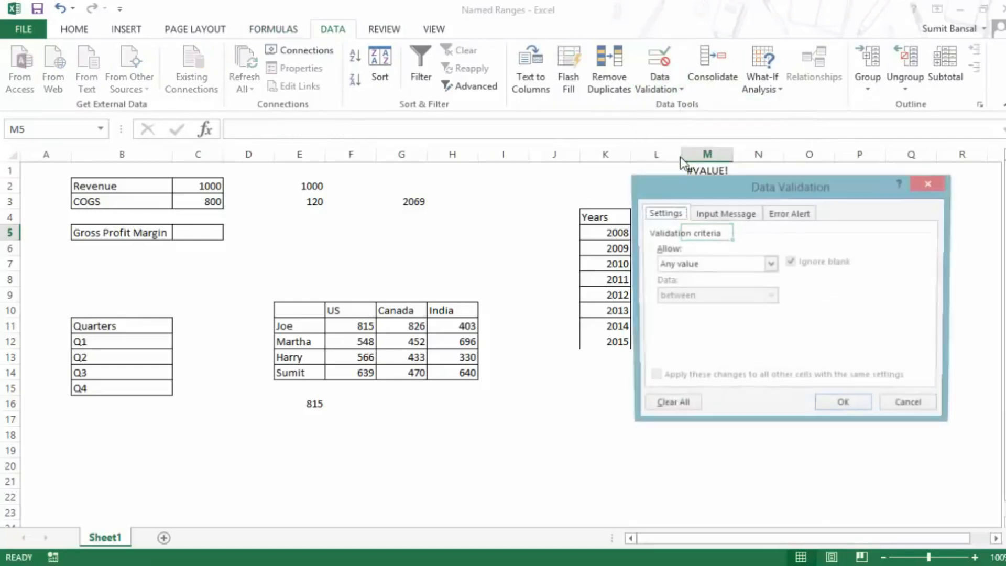
{"action": "left_click_drag", "start_coordinate": [680, 195], "coordinate": [265, 157]}
{"action": "left_click", "coordinate": [299, 229]}
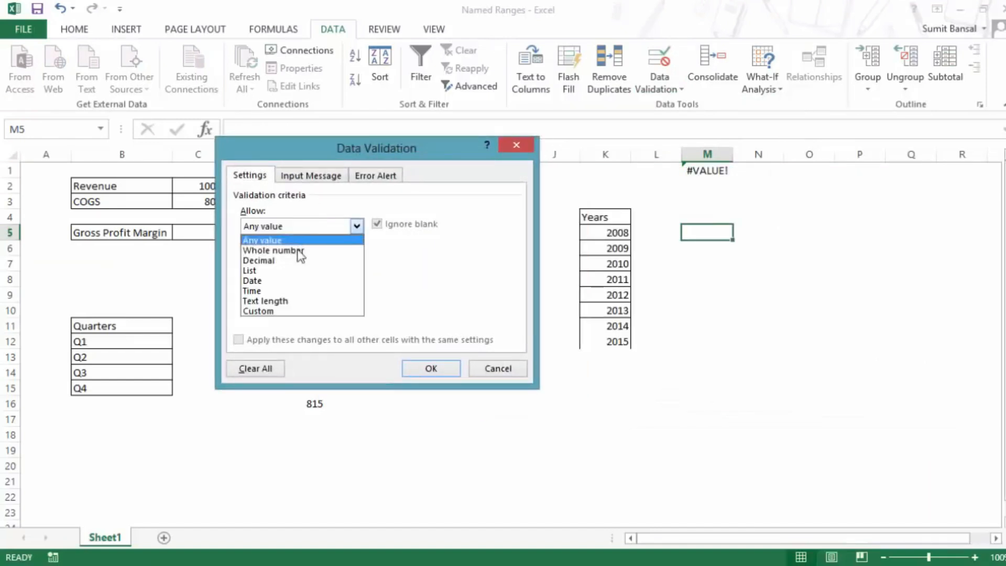
{"action": "left_click", "coordinate": [298, 270]}
{"action": "left_click", "coordinate": [292, 288]}
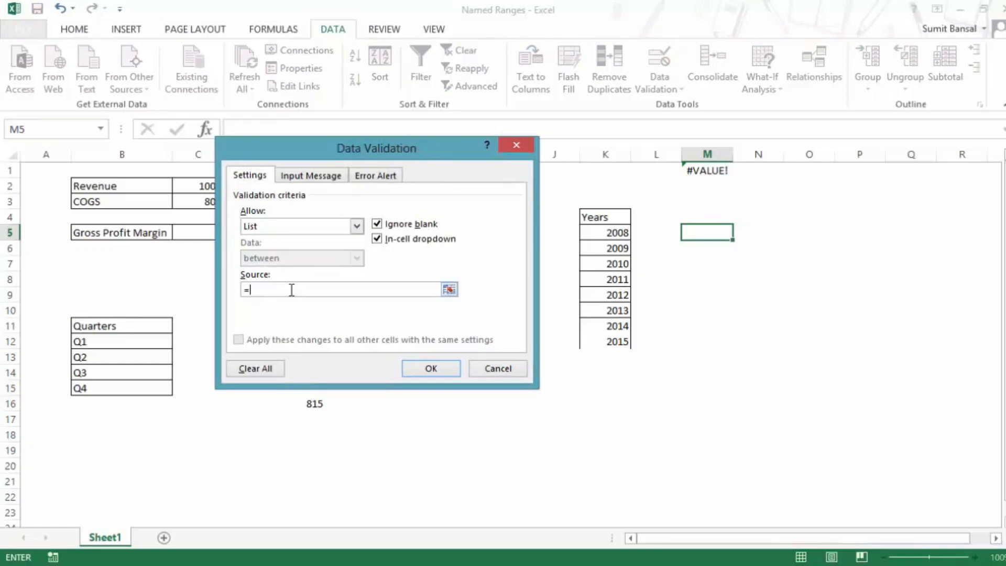
Use the name Dynamic_Years as the validation list source for M5, apply it and open the cell's drop-down list.
{"action": "key", "text": "F3"}
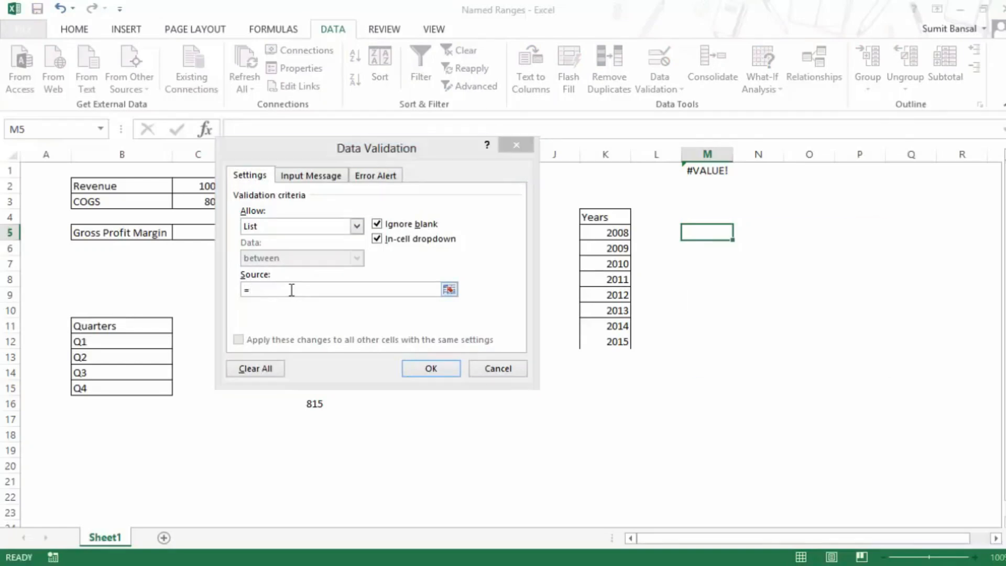
{"action": "left_click", "coordinate": [737, 283]}
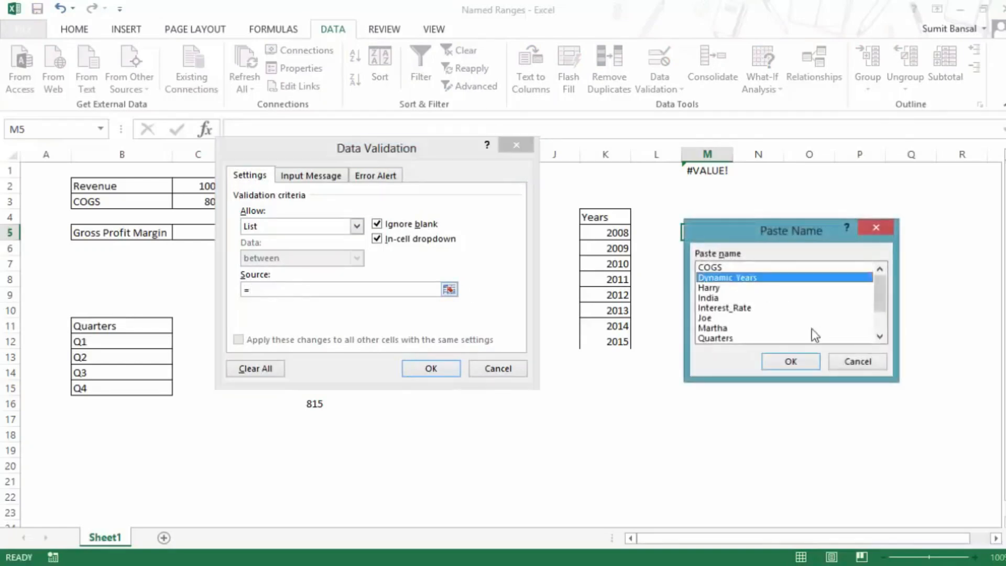
{"action": "left_click", "coordinate": [809, 363]}
{"action": "left_click", "coordinate": [434, 370]}
{"action": "left_click", "coordinate": [740, 233]}
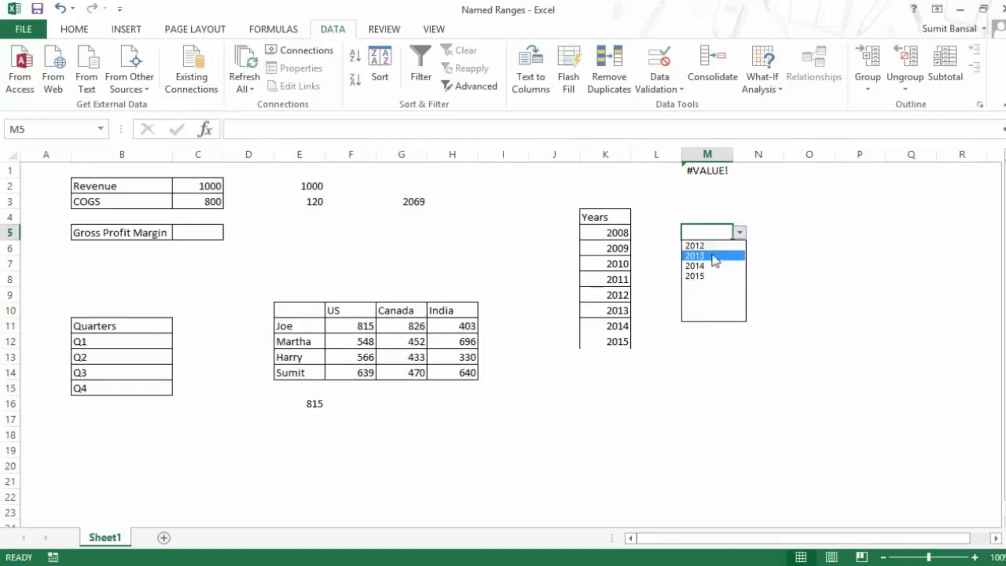
Check the data validation settings of M5 and close them without changes.
{"action": "left_click", "coordinate": [716, 232]}
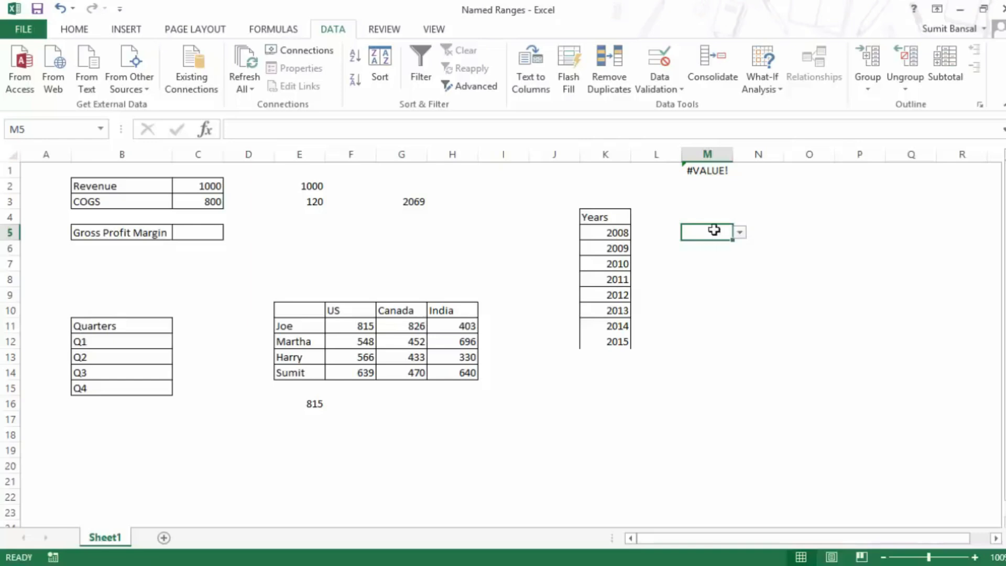
{"action": "left_click", "coordinate": [660, 86]}
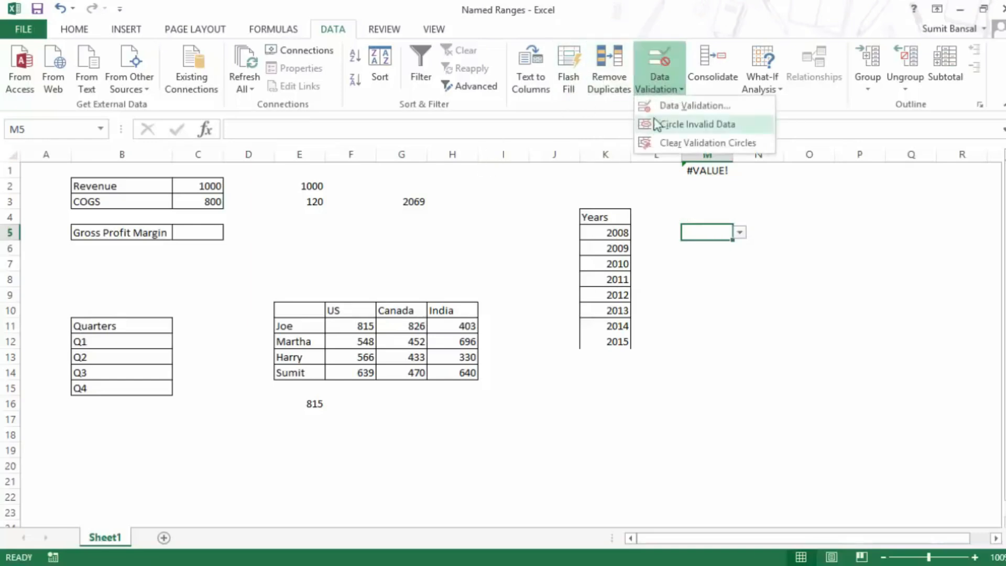
{"action": "left_click", "coordinate": [682, 105]}
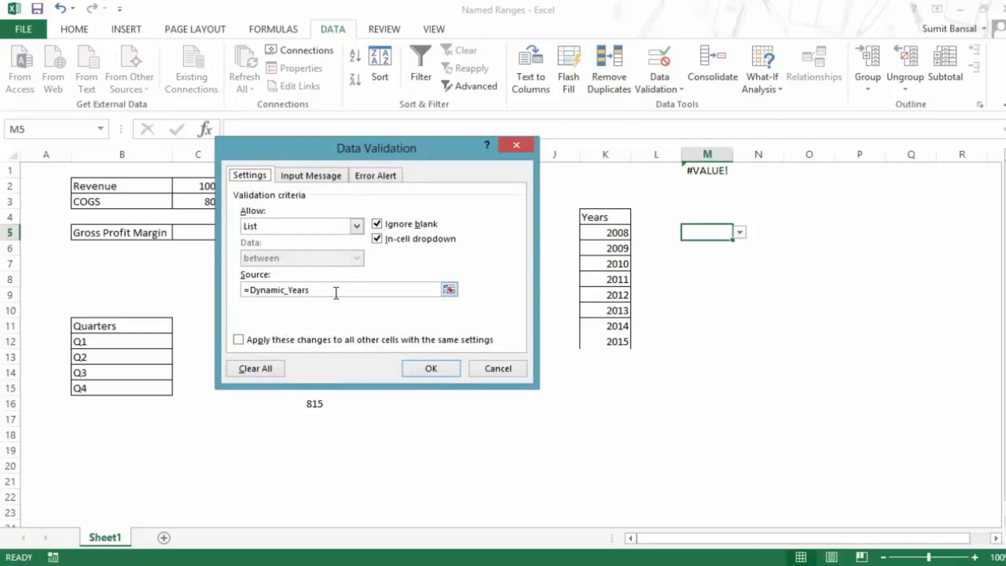
{"action": "key", "text": "Escape"}
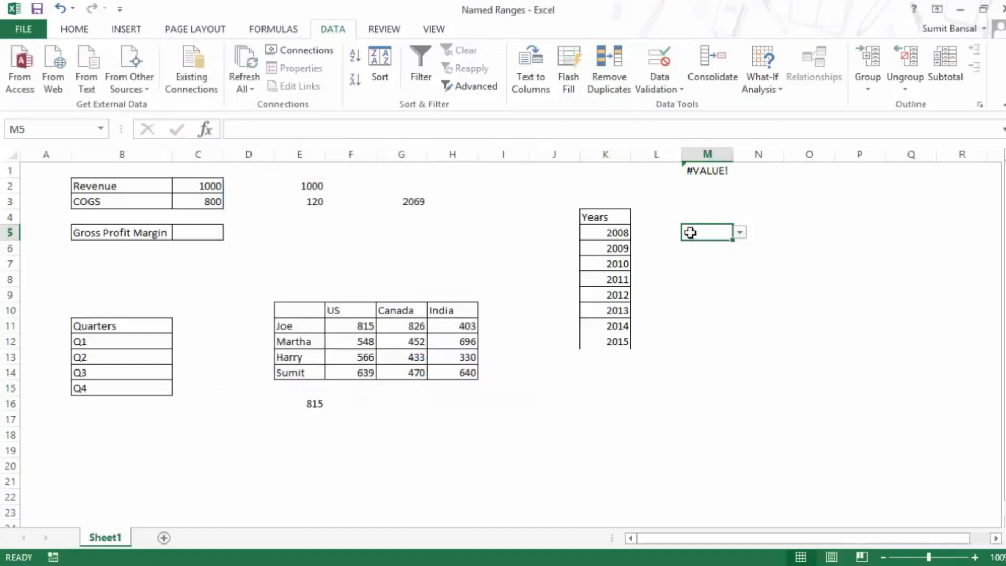
Change the OFFSET start reference of the name Dynamic_Years to $K$5, save it and check the drop-down list in M5.
{"action": "key", "text": "ctrl+F3"}
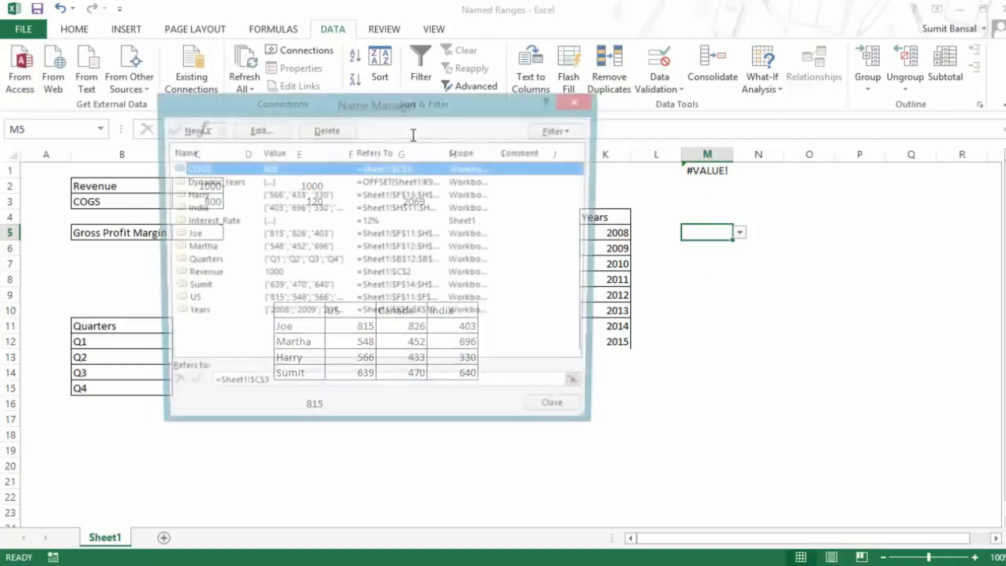
{"action": "left_click", "coordinate": [354, 186]}
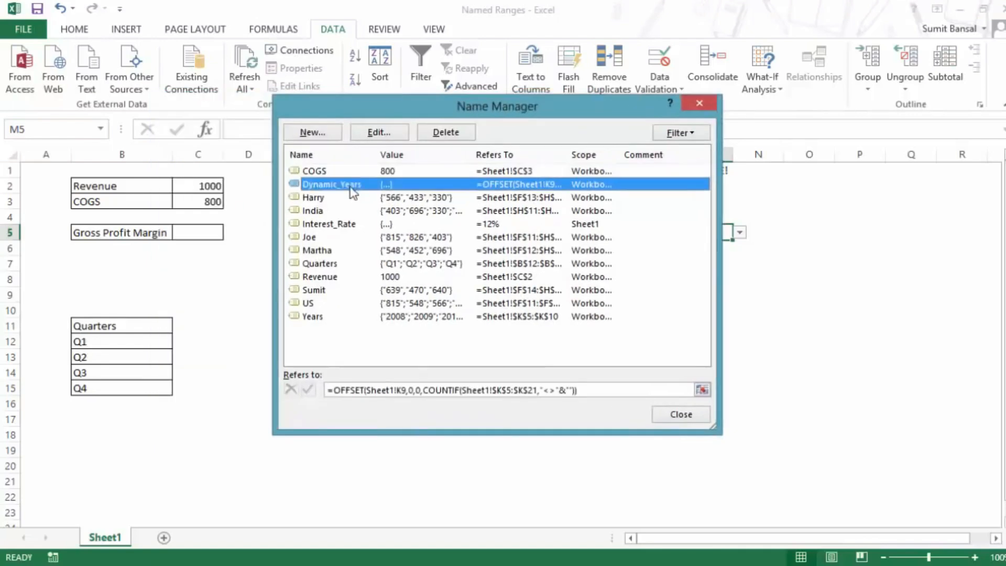
{"action": "left_click", "coordinate": [403, 392]}
{"action": "left_click_drag", "start_coordinate": [488, 105], "coordinate": [351, 101]}
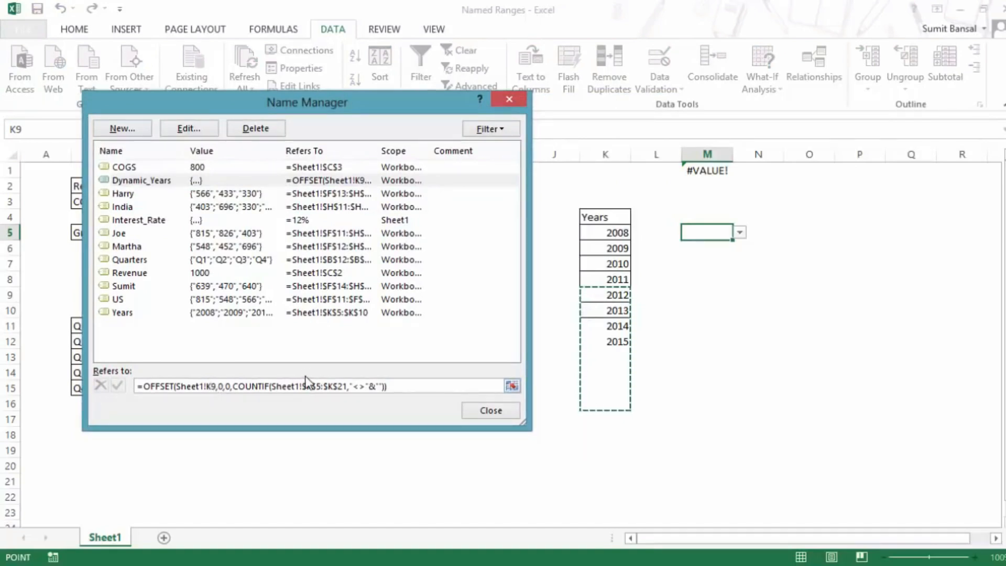
{"action": "key", "text": "F2"}
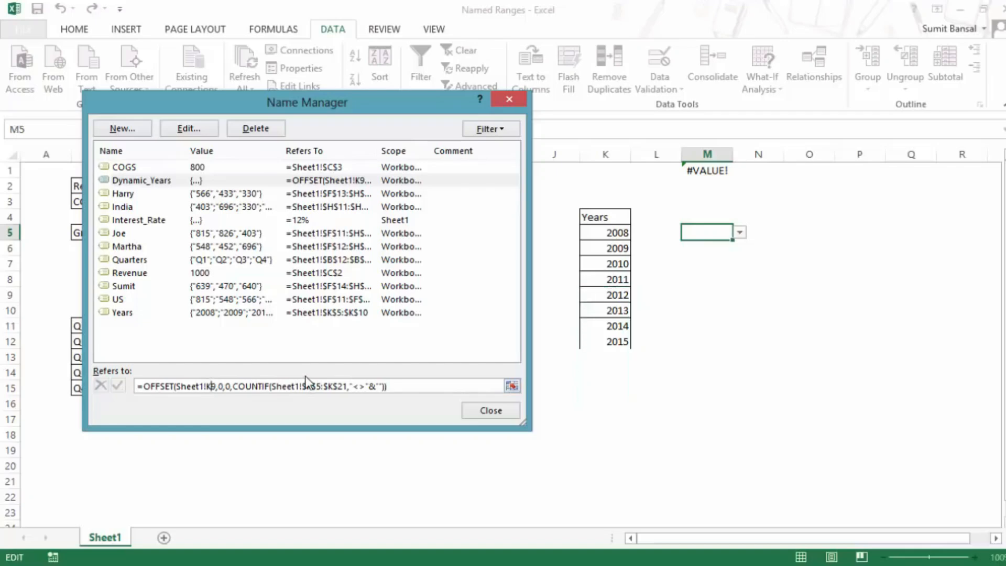
{"action": "type", "text": "$"}
{"action": "key", "text": "F4"}
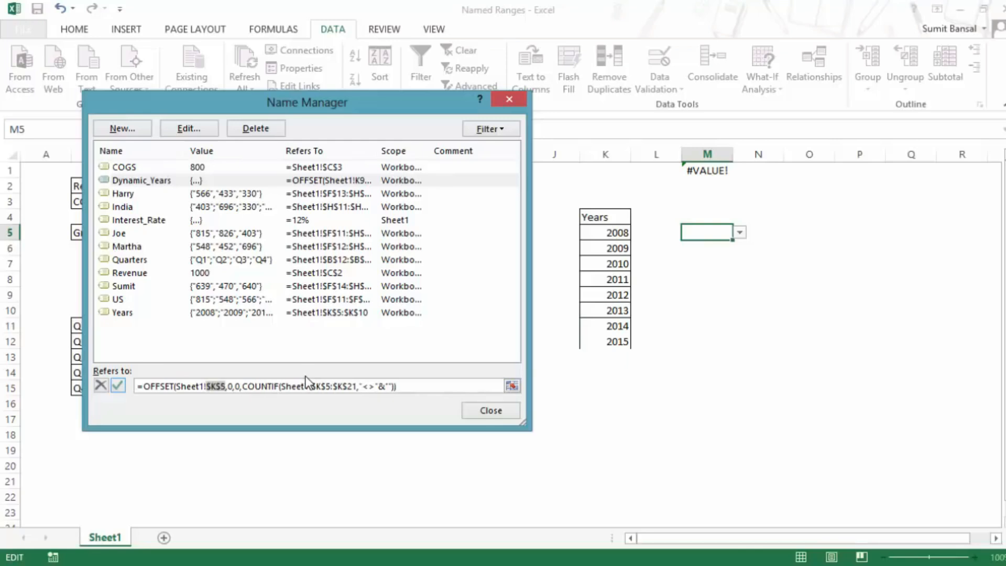
{"action": "left_click", "coordinate": [489, 413]}
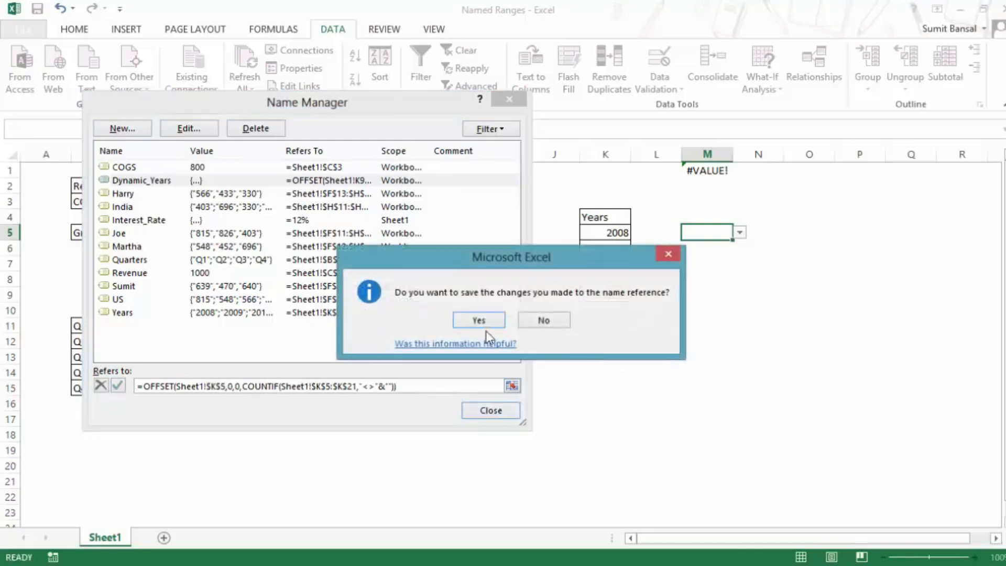
{"action": "left_click", "coordinate": [482, 321]}
{"action": "left_click", "coordinate": [740, 233]}
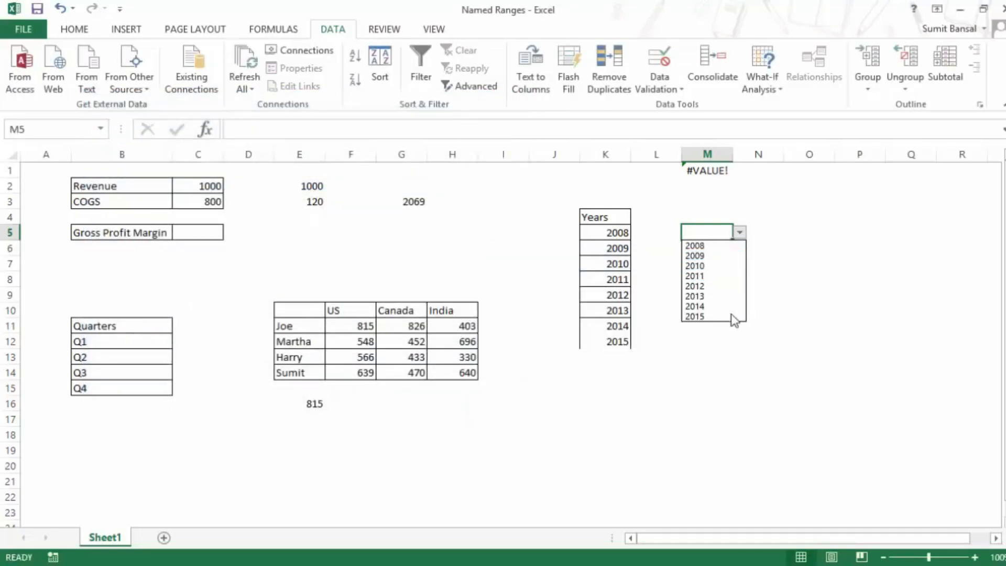
{"action": "left_click", "coordinate": [835, 278]}
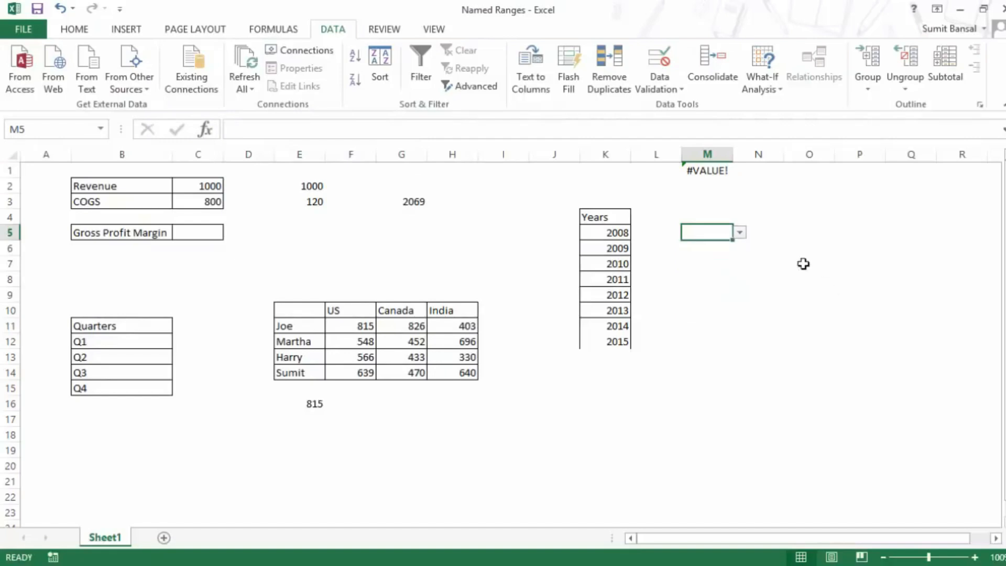
Delete the years 2015 and 2014 from K12 and K11 and check the drop-down list in M5.
{"action": "left_click", "coordinate": [614, 342]}
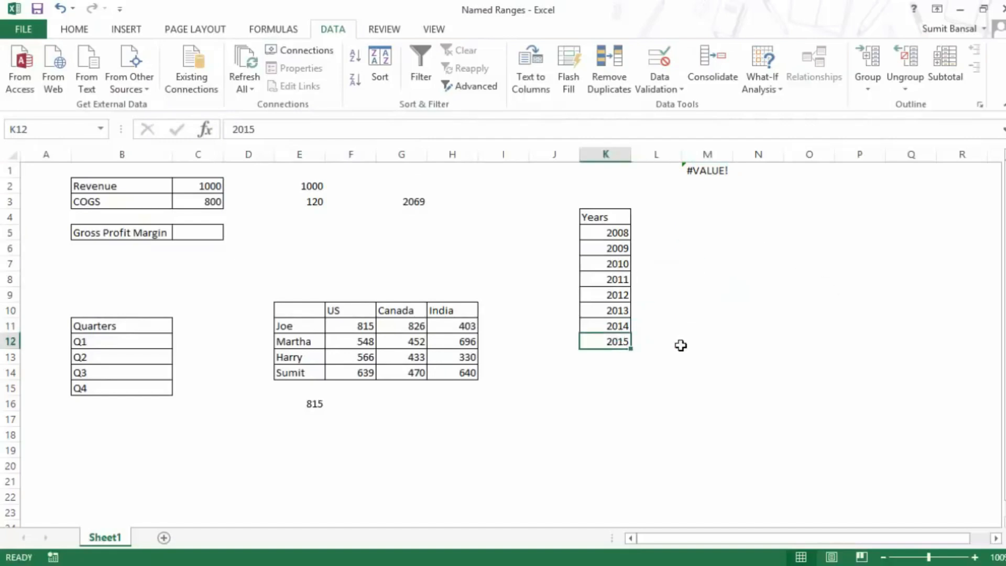
{"action": "key", "text": "Delete"}
{"action": "key", "text": "Up"}
{"action": "key", "text": "Delete"}
{"action": "key", "text": "Up"}
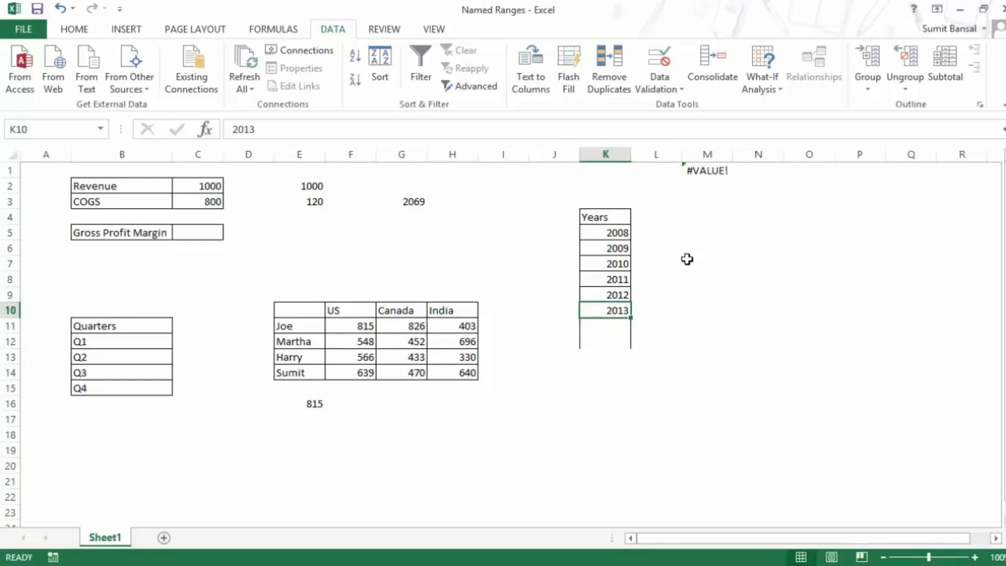
{"action": "left_click", "coordinate": [707, 219]}
{"action": "left_click", "coordinate": [721, 233]}
{"action": "left_click", "coordinate": [740, 233]}
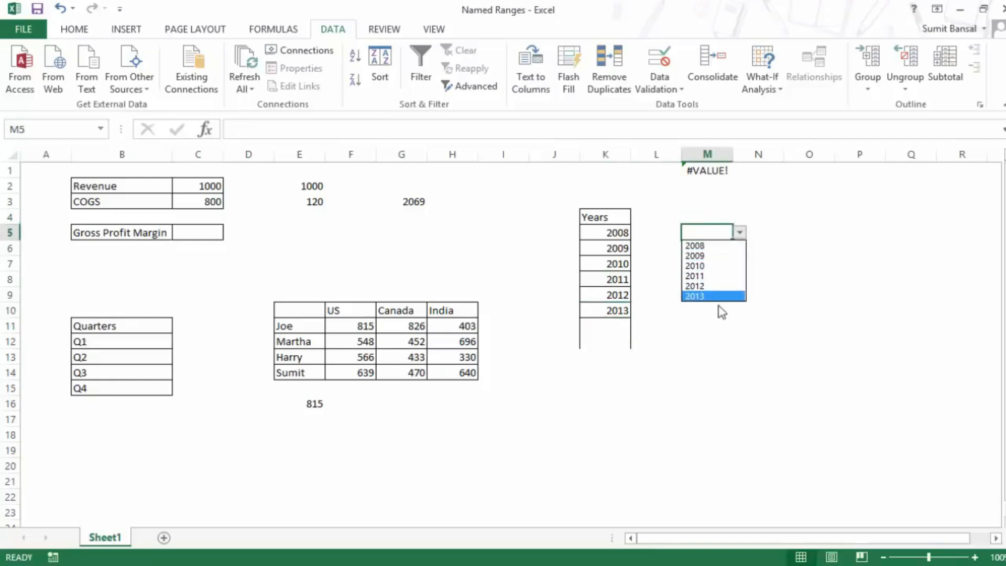
{"action": "left_click", "coordinate": [728, 354]}
Begin an INDEX formula in M2 with the absolute range $K$5:$K$22 as its array.
{"action": "left_click", "coordinate": [709, 171]}
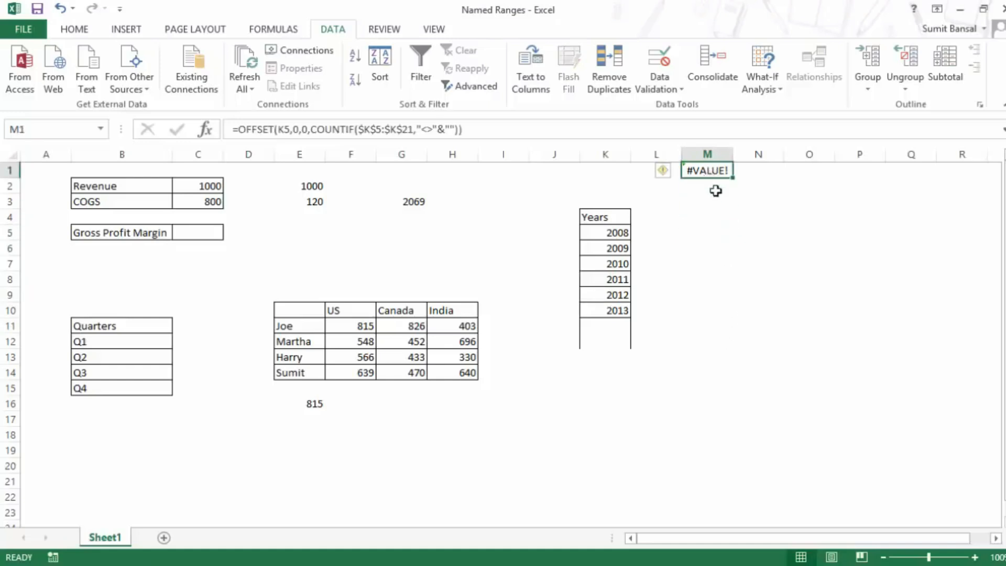
{"action": "left_click", "coordinate": [708, 189]}
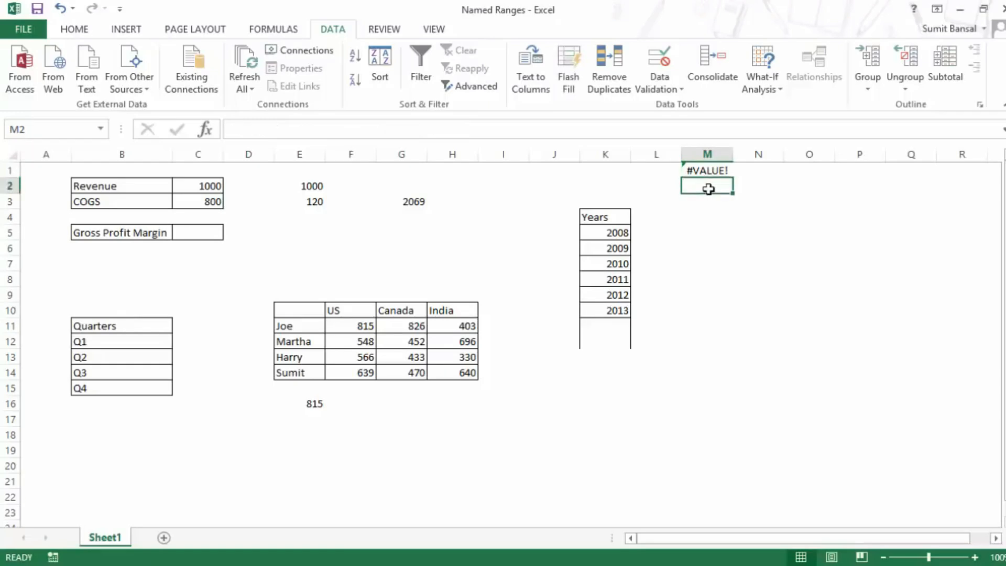
{"action": "type", "text": "=index"}
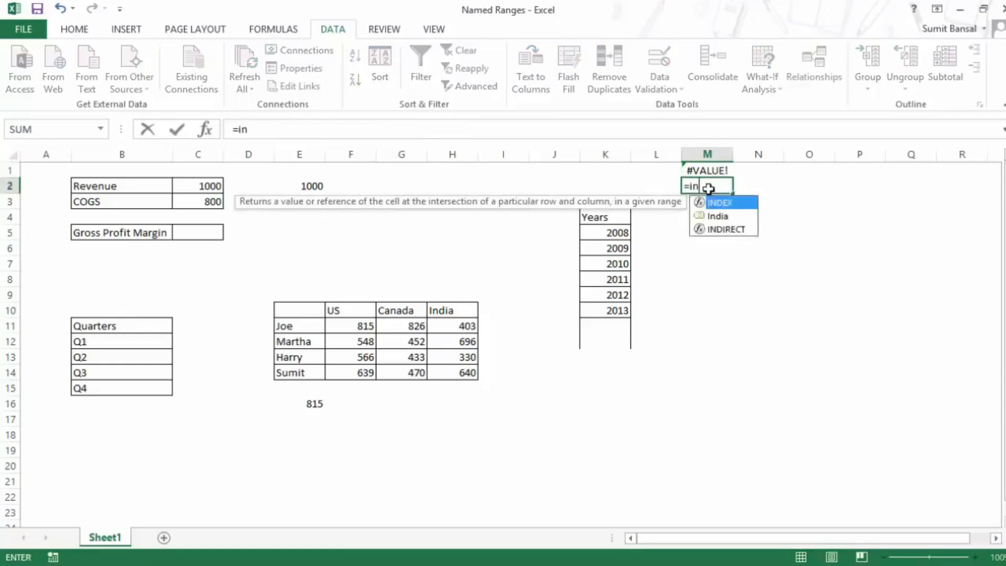
{"action": "key", "text": "Tab"}
{"action": "left_click_drag", "start_coordinate": [613, 233], "coordinate": [617, 496]}
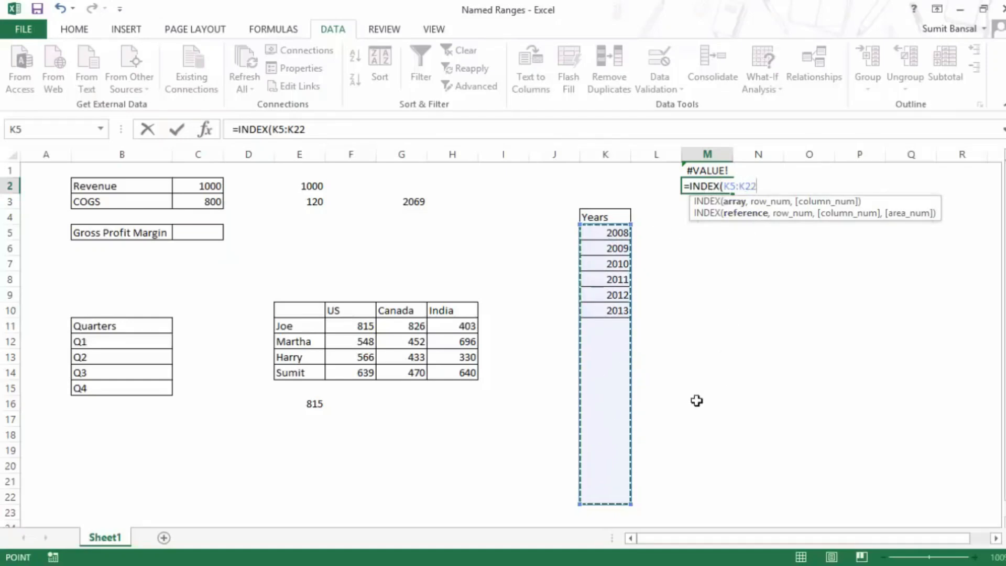
{"action": "key", "text": "F4"}
{"action": "type", "text": ","}
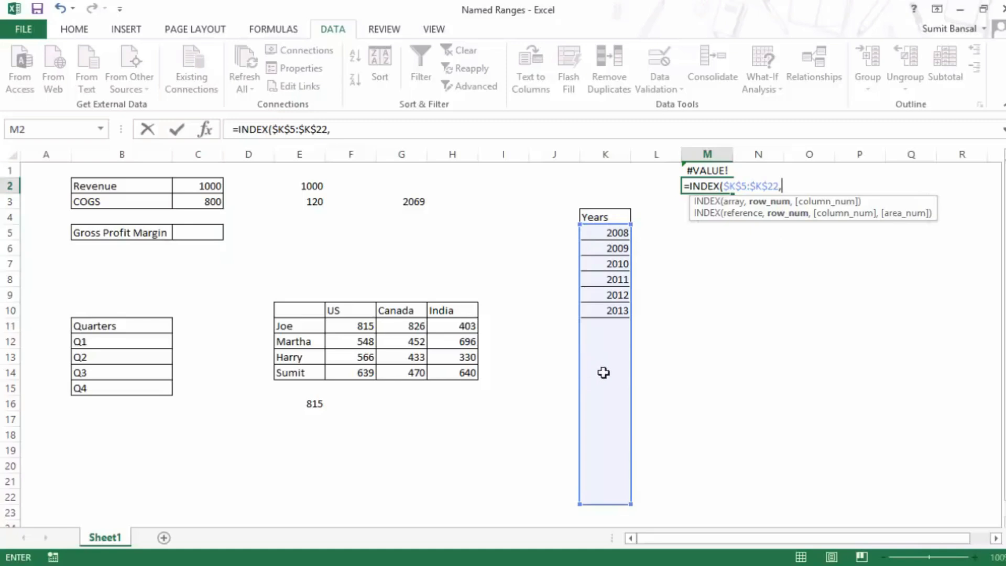
Complete the INDEX formula in M2 with COUNTIF($K$5:$K$22,"<>"&"") as its row number.
{"action": "type", "text": "Count"}
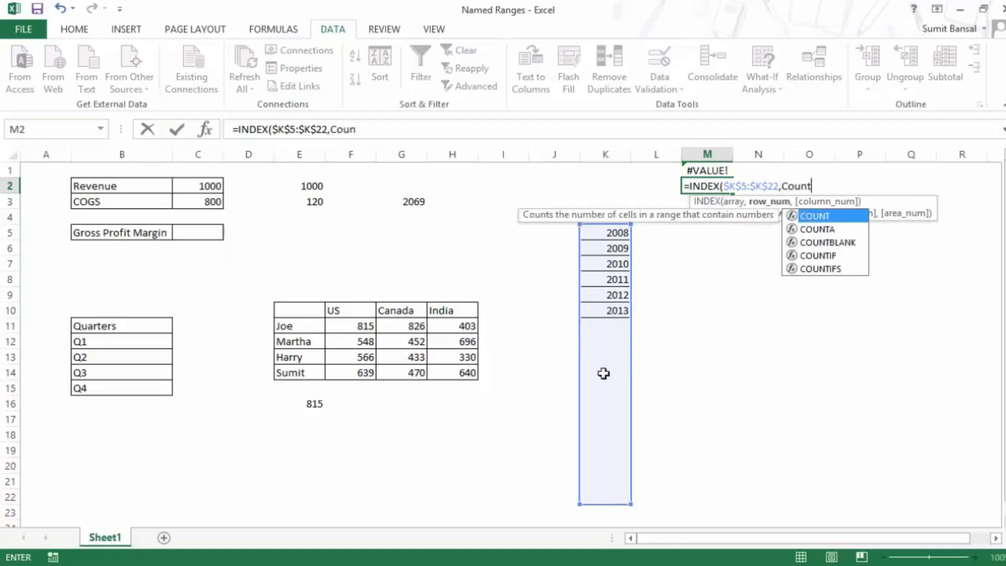
{"action": "type", "text": "if"}
{"action": "key", "text": "Tab"}
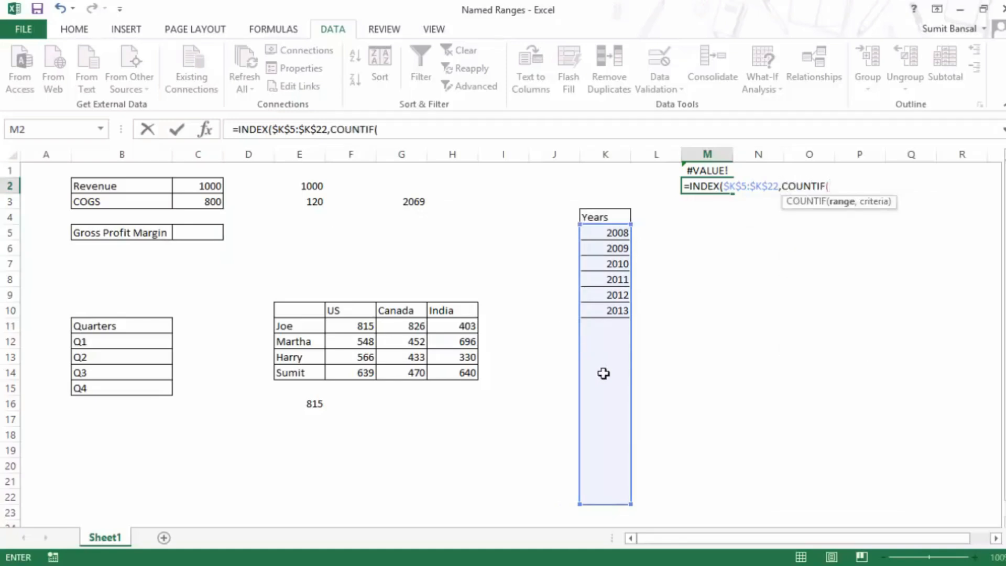
{"action": "left_click_drag", "start_coordinate": [606, 231], "coordinate": [607, 496]}
{"action": "key", "text": "F4"}
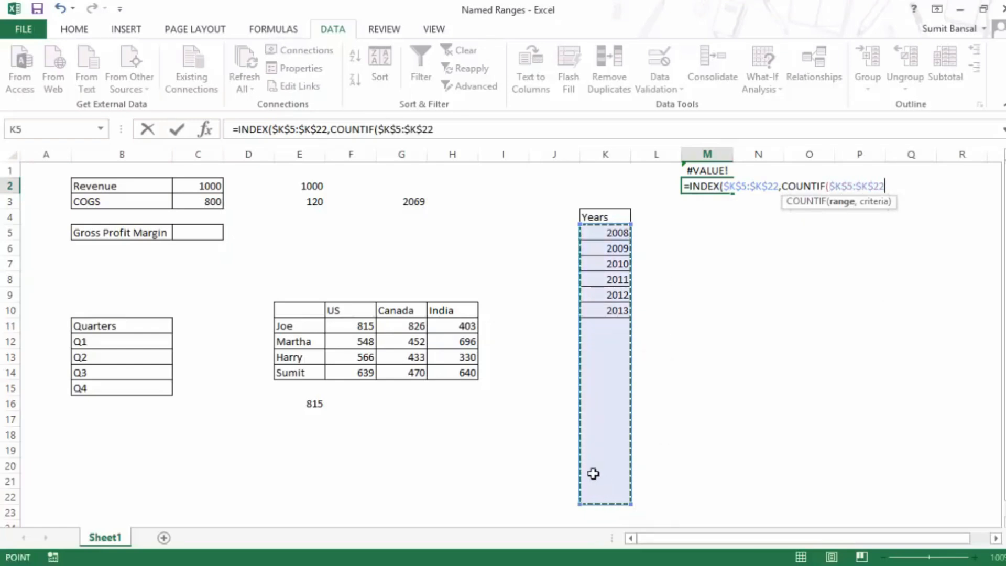
{"action": "type", "text": ",\"<>"}
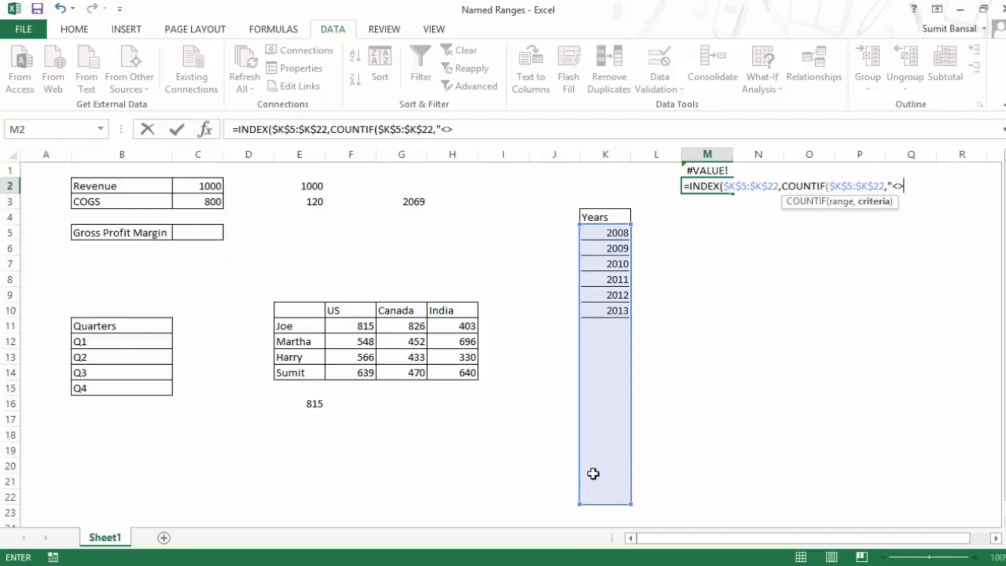
{"action": "type", "text": "\"&"}
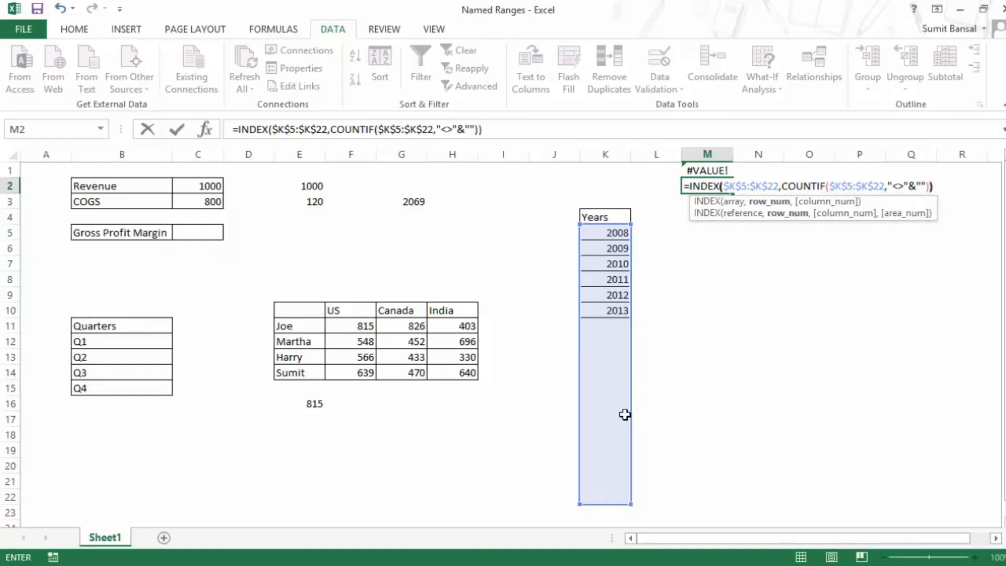
{"action": "key", "text": "ctrl+Return"}
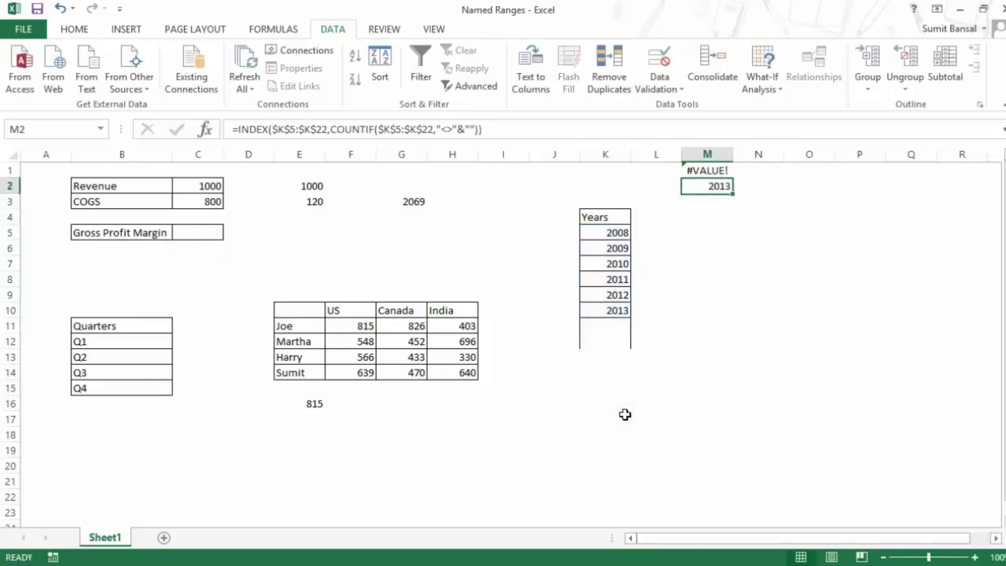
Enter 2014 in K11 and 2015 in K12 to test the INDEX formula.
{"action": "left_click", "coordinate": [608, 324]}
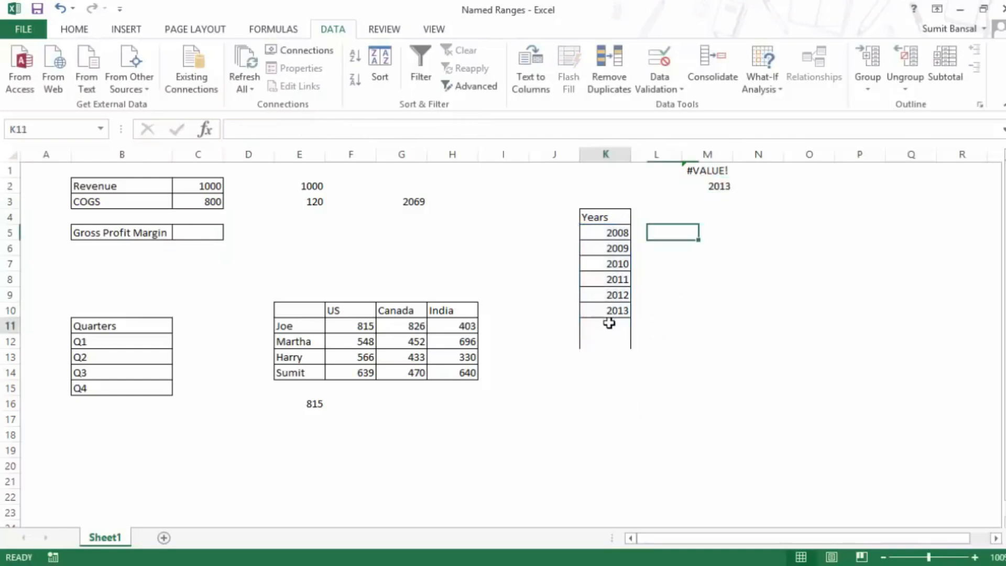
{"action": "type", "text": "2014"}
{"action": "key", "text": "Return"}
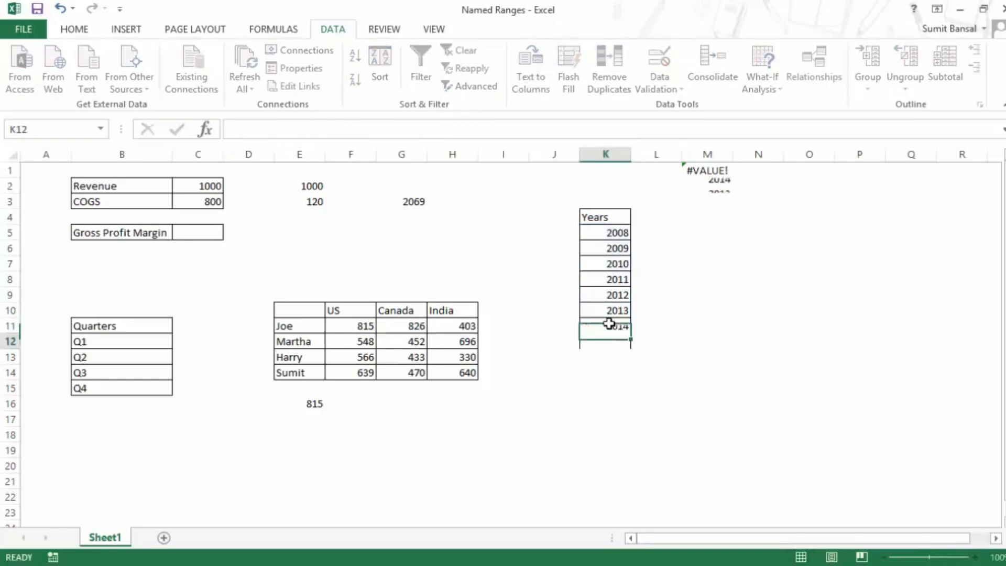
{"action": "type", "text": "201"}
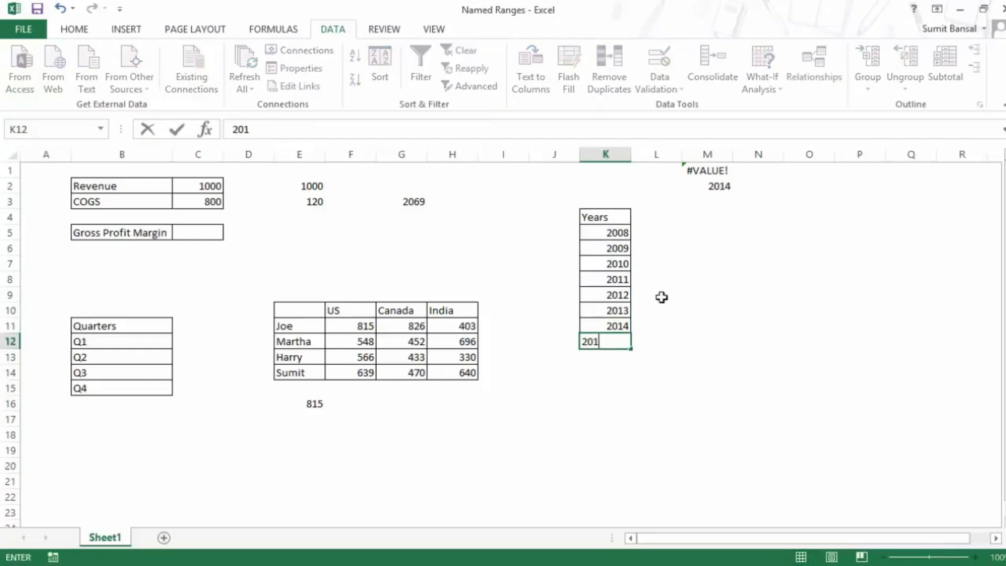
{"action": "key", "text": "Return"}
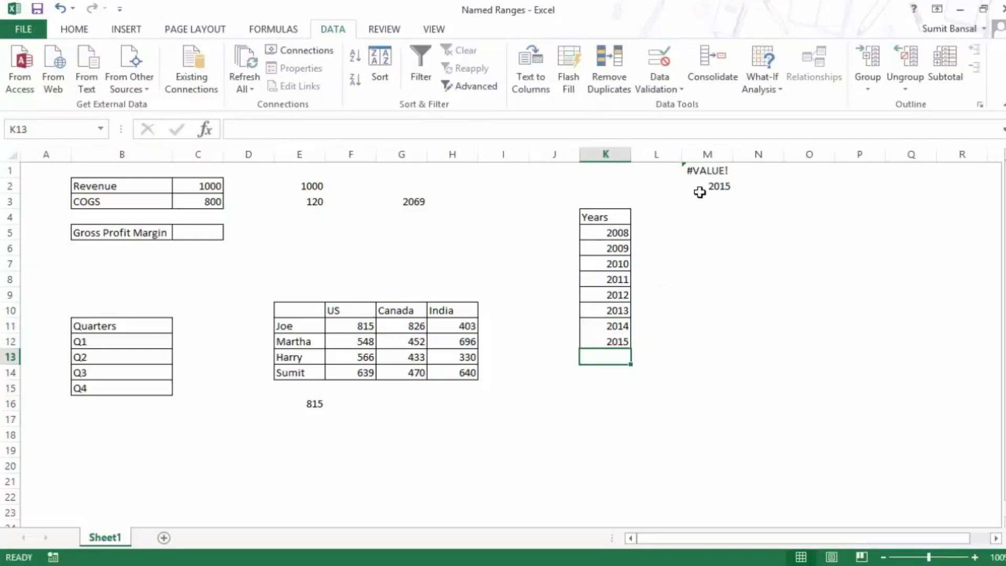
Edit the formula in M2 to insert K5: before INDEX, making it a range reference that starts at K5.
{"action": "left_click", "coordinate": [703, 194]}
{"action": "double_click", "coordinate": [704, 192]}
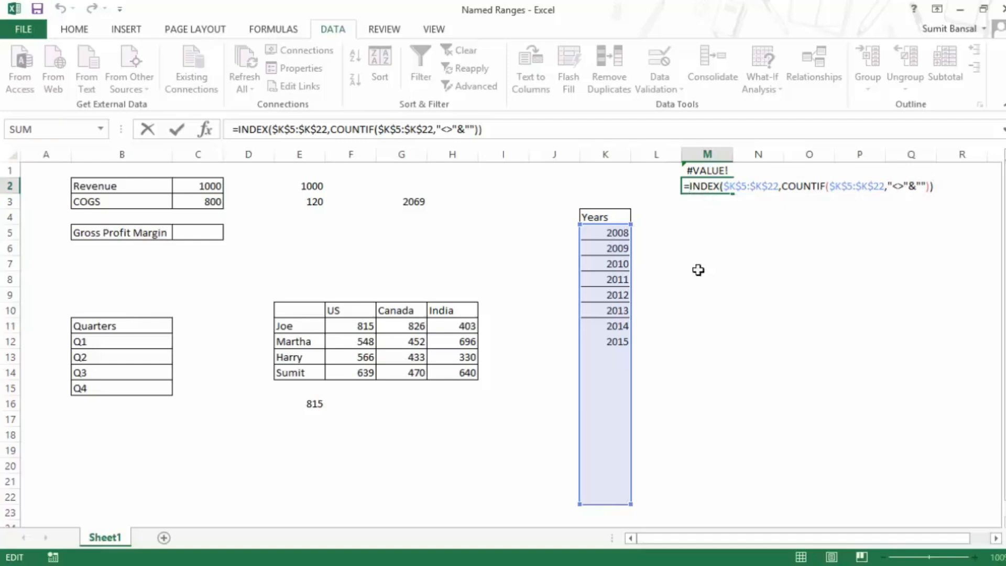
{"action": "left_click", "coordinate": [606, 234]}
{"action": "key", "text": "F8"}
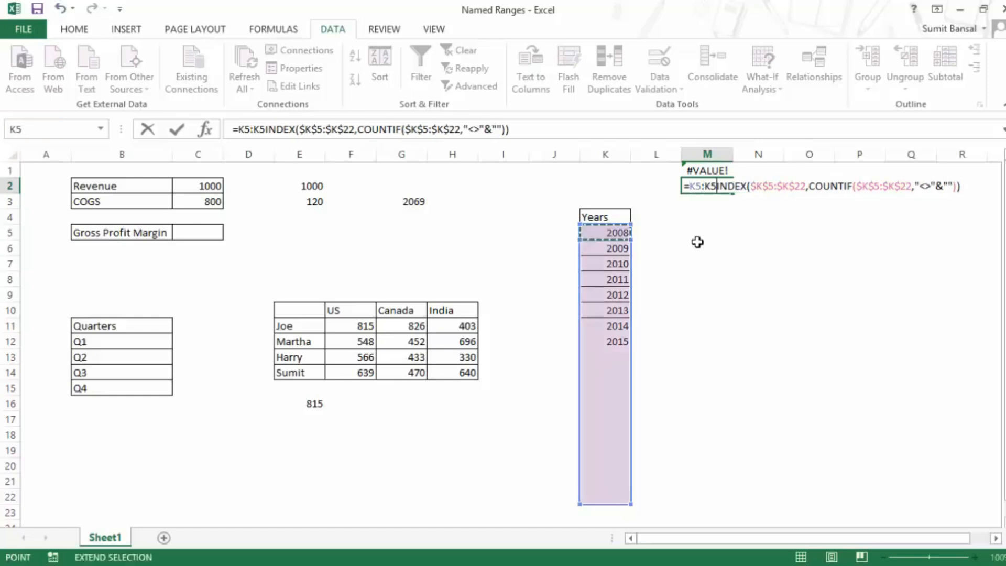
{"action": "key", "text": "BackSpace"}
{"action": "key", "text": "BackSpace"}
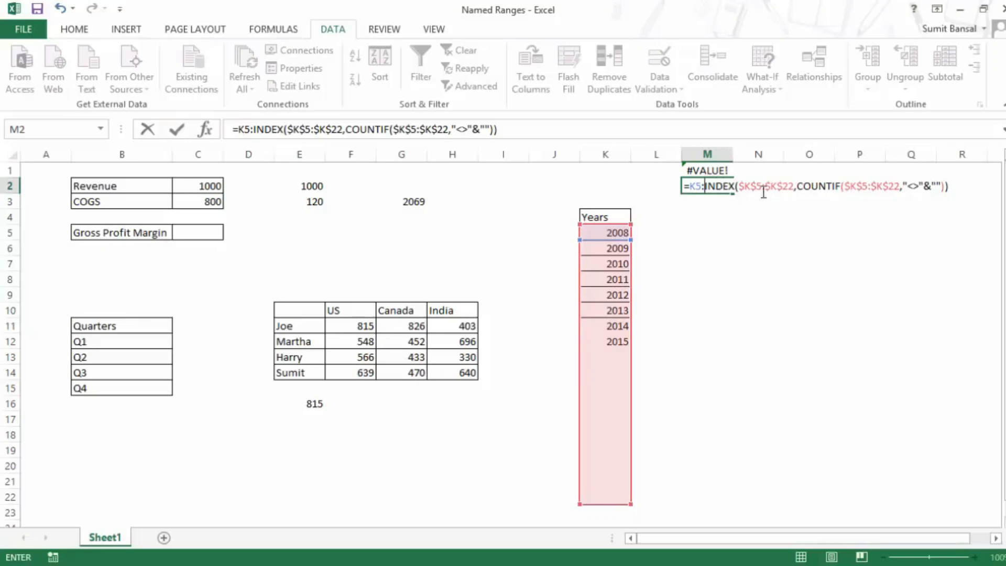
Evaluate the INDEX part and the whole K5:INDEX formula in M2, restoring the formula after each evaluation.
{"action": "left_click_drag", "start_coordinate": [706, 188], "coordinate": [954, 188]}
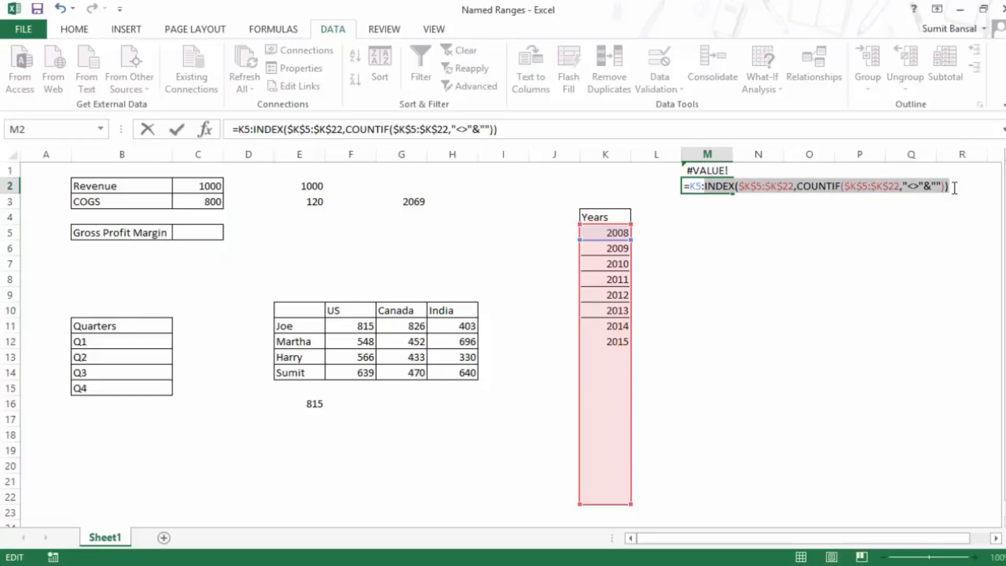
{"action": "key", "text": "F9"}
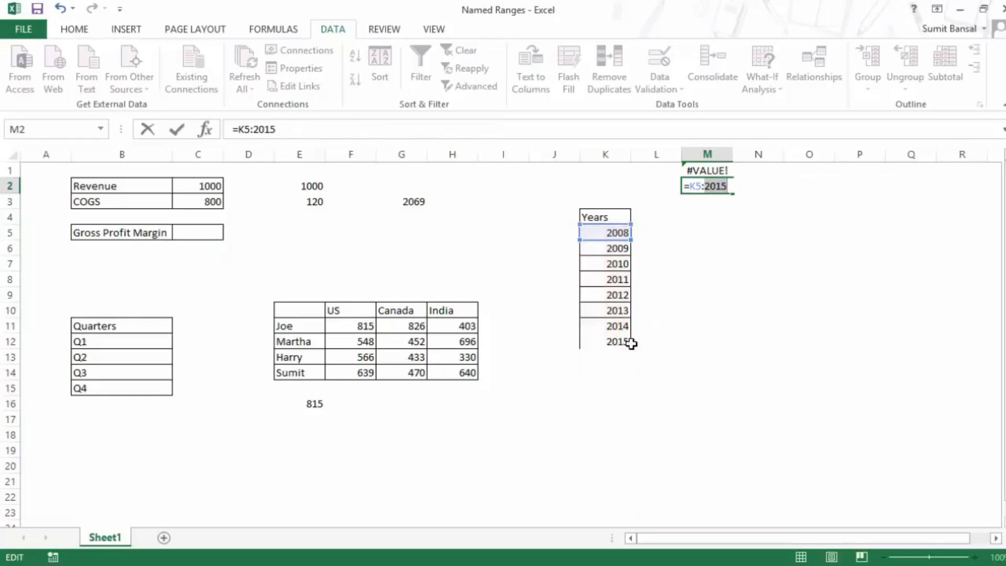
{"action": "key", "text": "ctrl+z"}
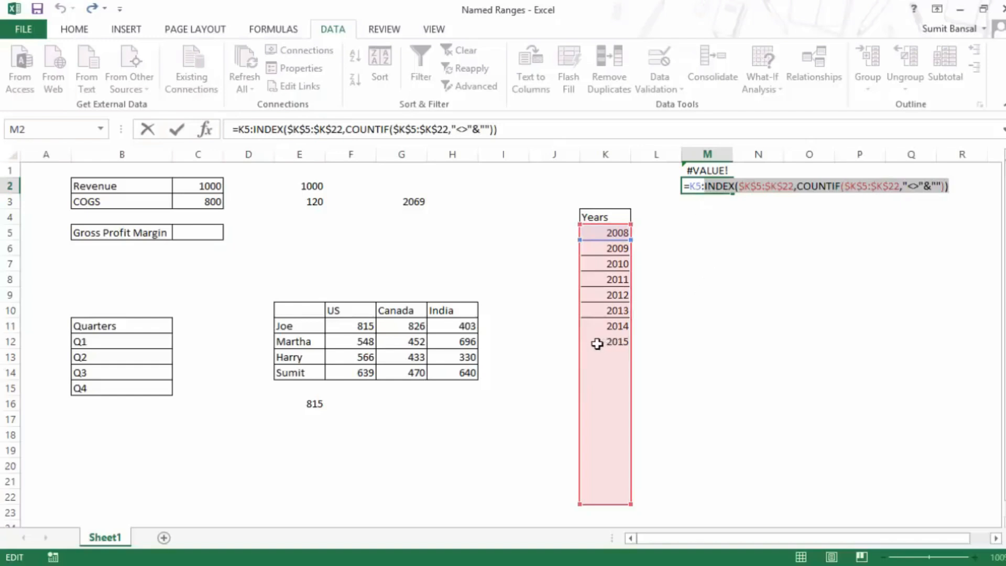
{"action": "left_click_drag", "start_coordinate": [958, 184], "coordinate": [669, 183]}
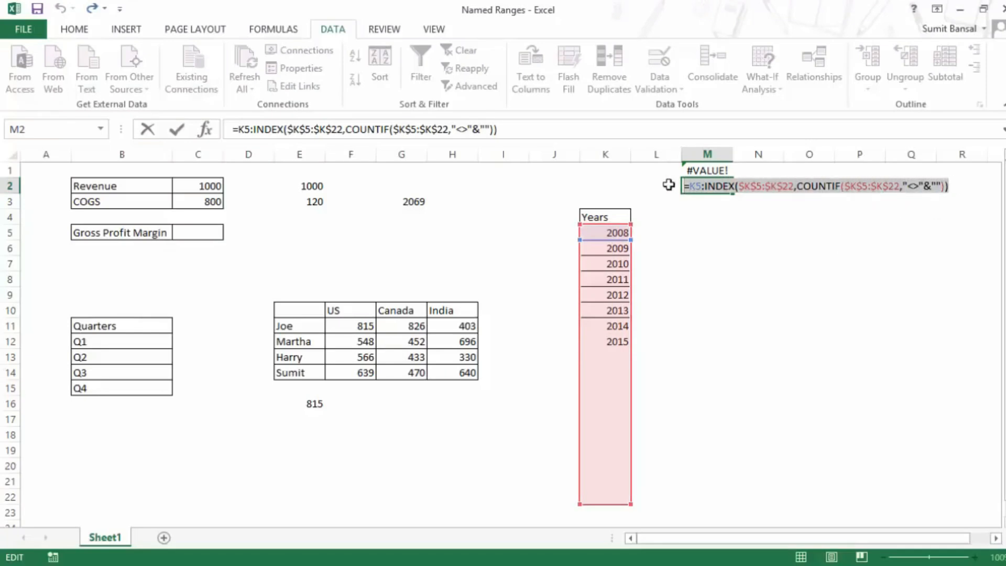
{"action": "key", "text": "F9"}
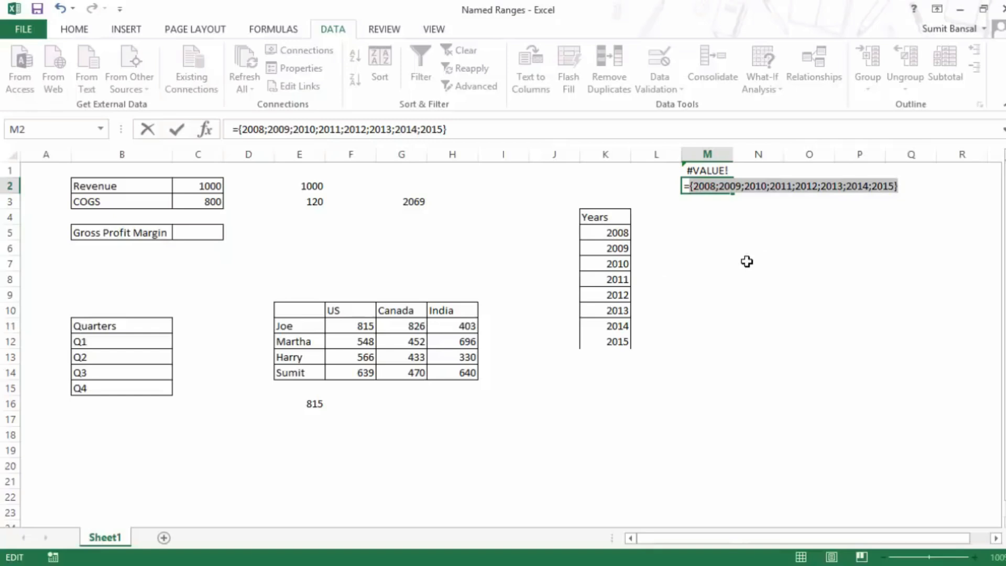
{"action": "key", "text": "ctrl+z"}
Copy the K5:INDEX formula from M2, cancel the cell edit, and paste it as the reference of the name Dynamic_Years.
{"action": "left_click_drag", "start_coordinate": [962, 187], "coordinate": [669, 189]}
{"action": "key", "text": "ctrl+c"}
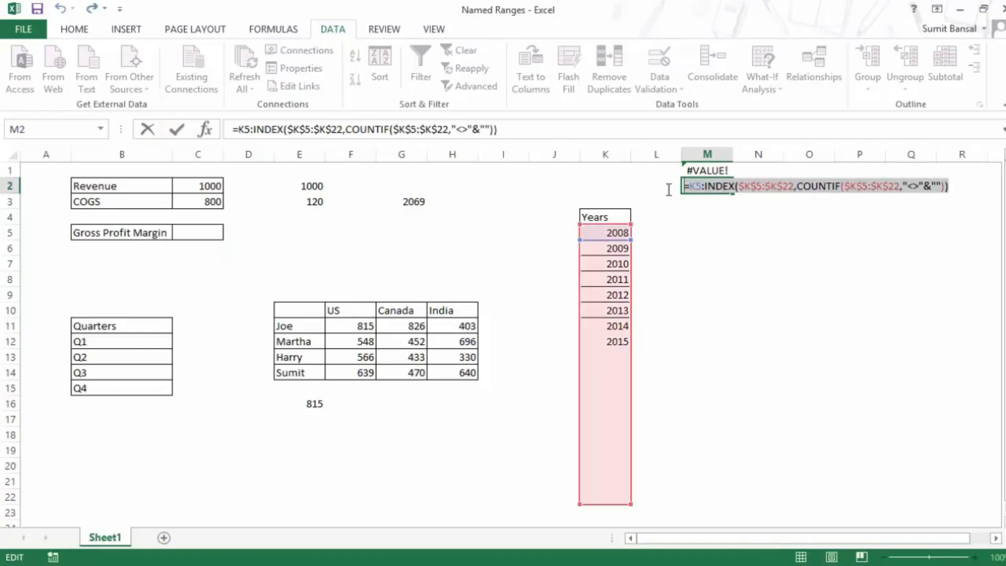
{"action": "key", "text": "Escape"}
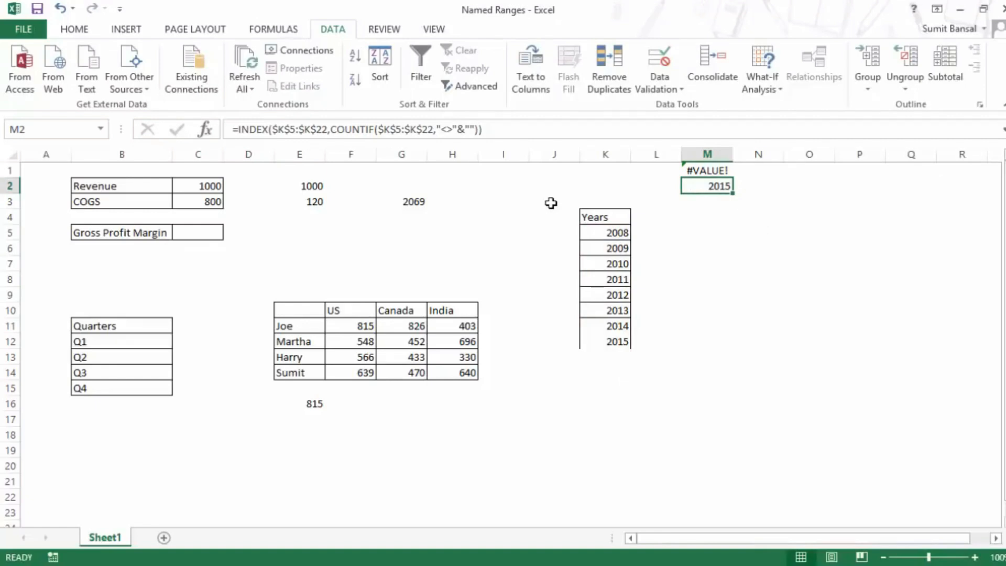
{"action": "key", "text": "ctrl+F3"}
{"action": "left_click_drag", "start_coordinate": [438, 117], "coordinate": [694, 132]}
{"action": "left_click", "coordinate": [431, 199]}
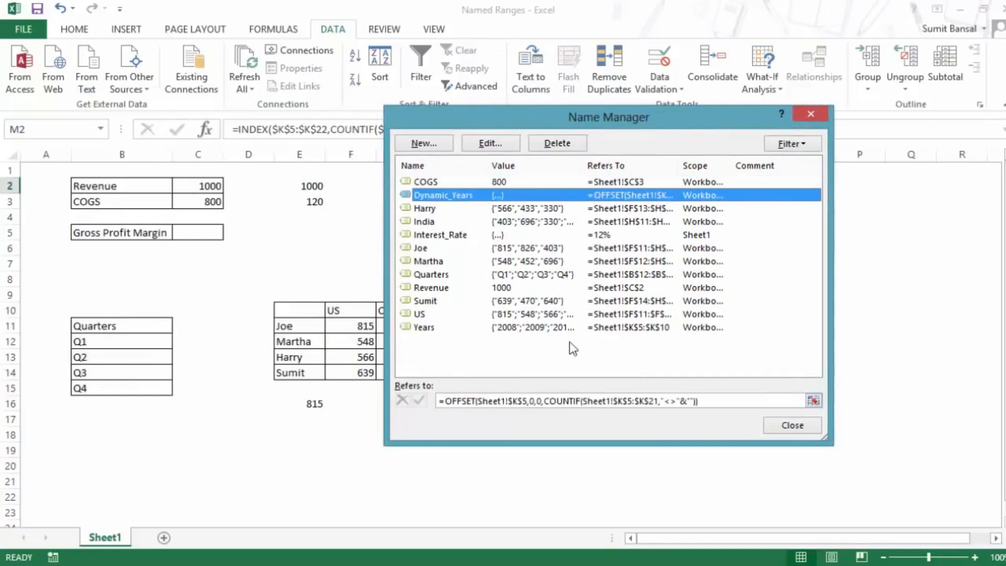
{"action": "left_click_drag", "start_coordinate": [721, 404], "coordinate": [423, 402]}
{"action": "key", "text": "ctrl+v"}
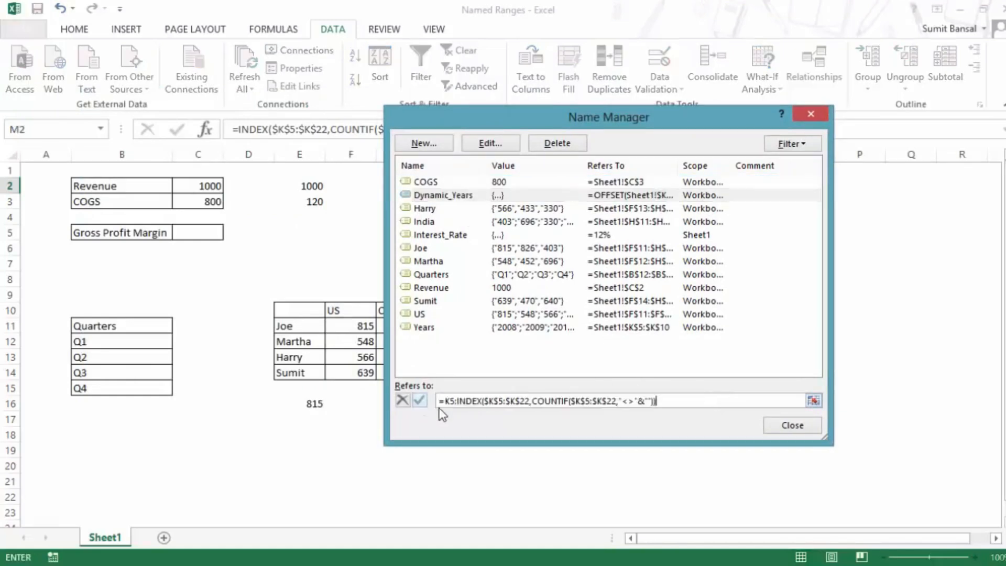
Make the starting K5 absolute in the Dynamic_Years reference, save the change and check the drop-down list in M5.
{"action": "left_click", "coordinate": [448, 402]}
{"action": "key", "text": "F4"}
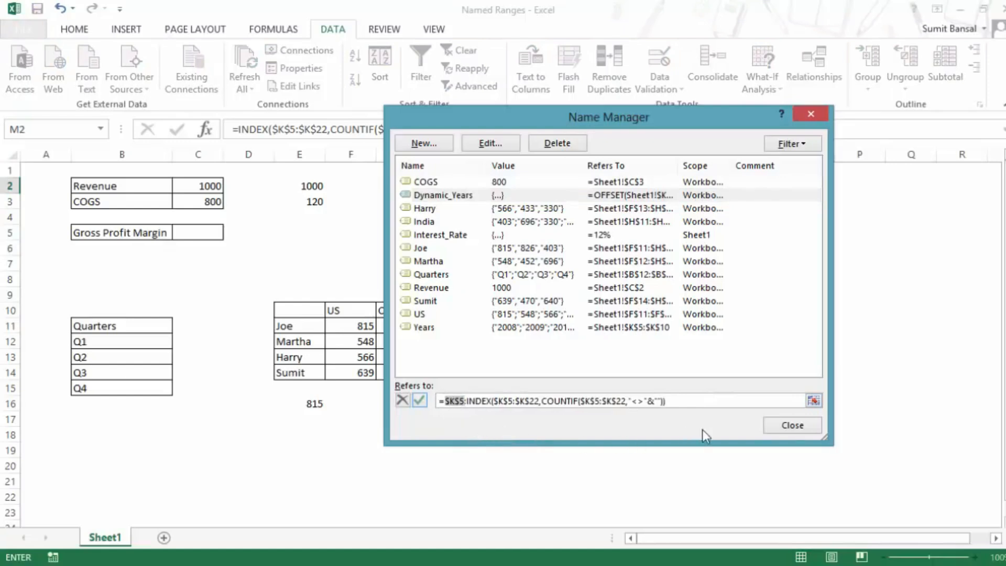
{"action": "left_click", "coordinate": [797, 427]}
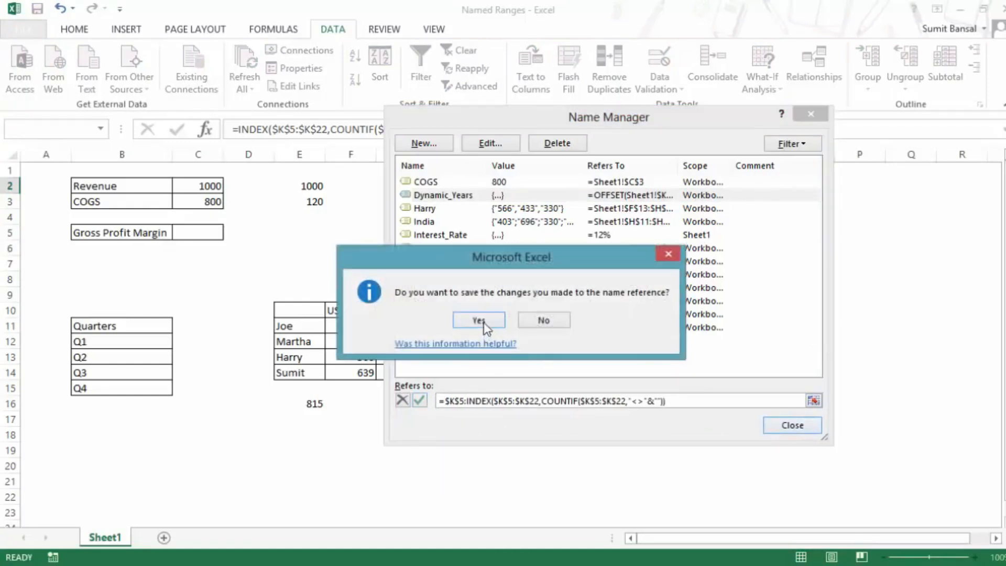
{"action": "left_click_drag", "start_coordinate": [520, 253], "coordinate": [603, 250]}
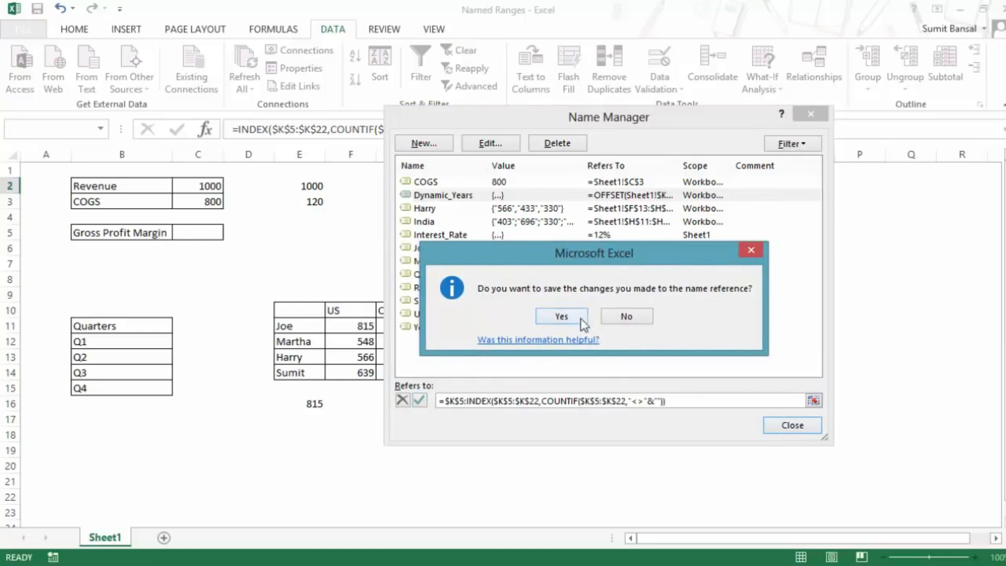
{"action": "left_click", "coordinate": [581, 318]}
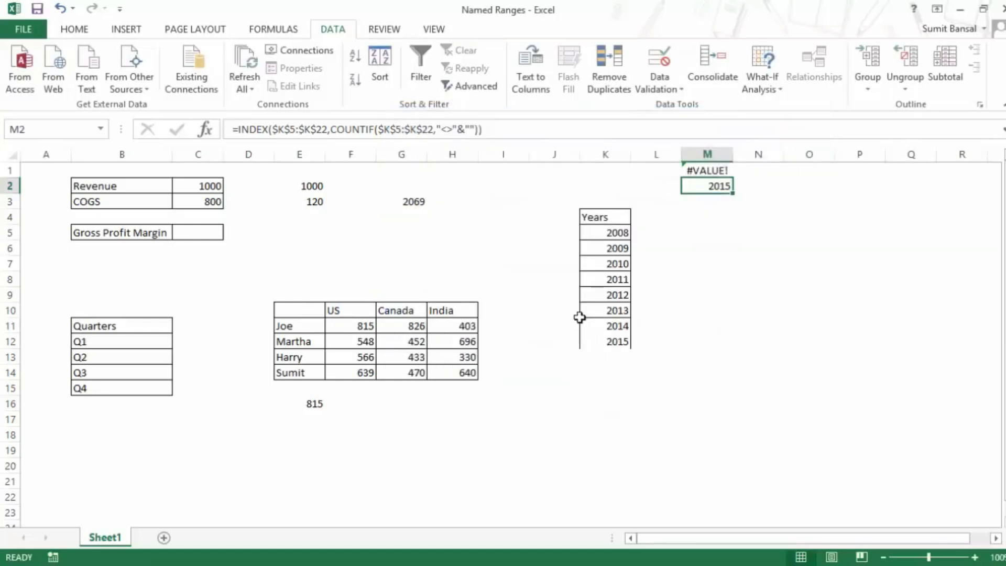
{"action": "left_click", "coordinate": [703, 231]}
{"action": "left_click", "coordinate": [740, 234]}
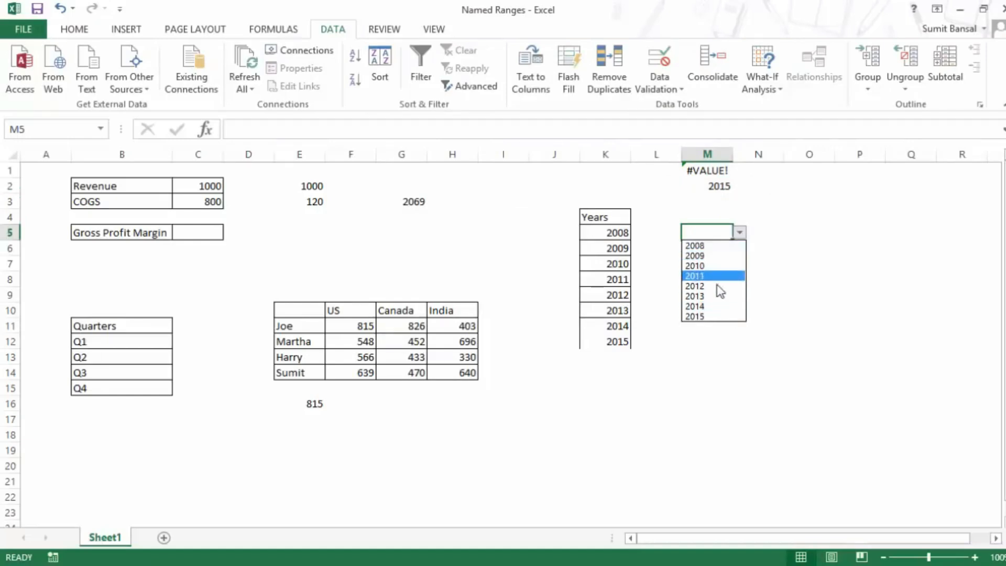
Enter 2016 in K13 and 2017 in K14 to extend the Years list.
{"action": "left_click", "coordinate": [626, 347]}
{"action": "key", "text": "Return"}
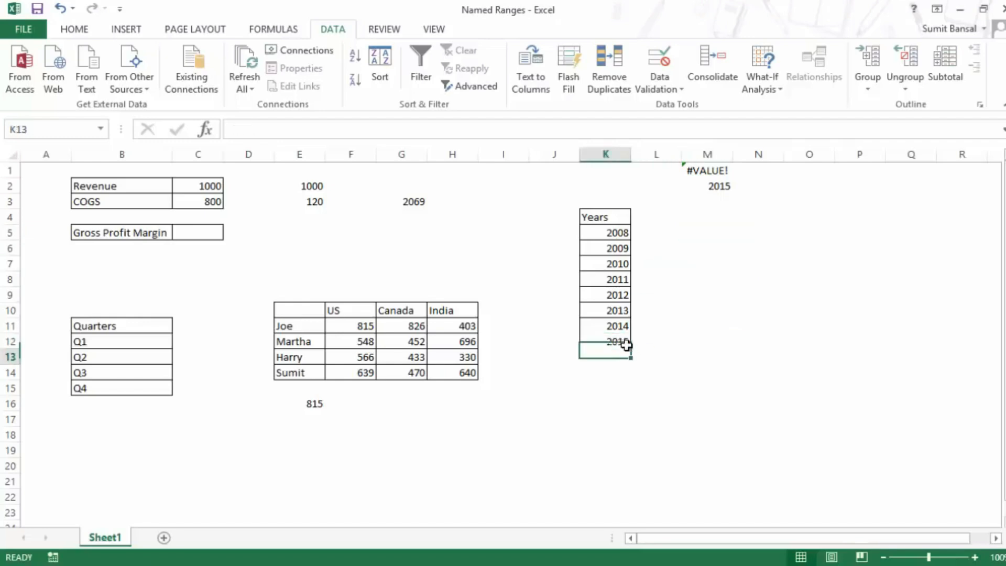
{"action": "type", "text": "2016"}
{"action": "key", "text": "Return"}
{"action": "type", "text": "2017"}
{"action": "key", "text": "Return"}
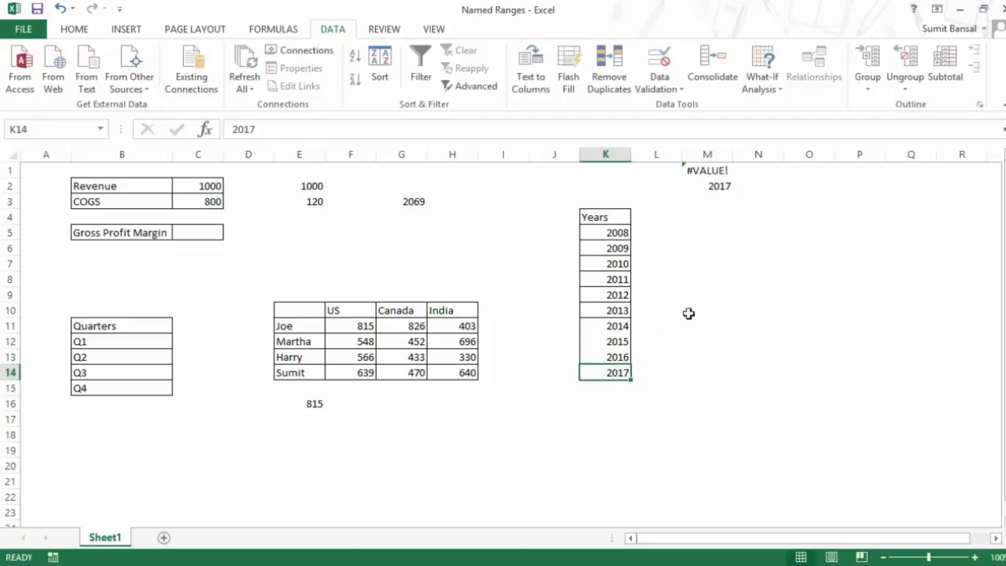
Check the M5 drop-down list for the years added to the Years column.
{"action": "left_click", "coordinate": [706, 233]}
{"action": "left_click", "coordinate": [740, 233]}
{"action": "left_click_drag", "start_coordinate": [741, 280], "coordinate": [743, 242]}
{"action": "left_click", "coordinate": [737, 236]}
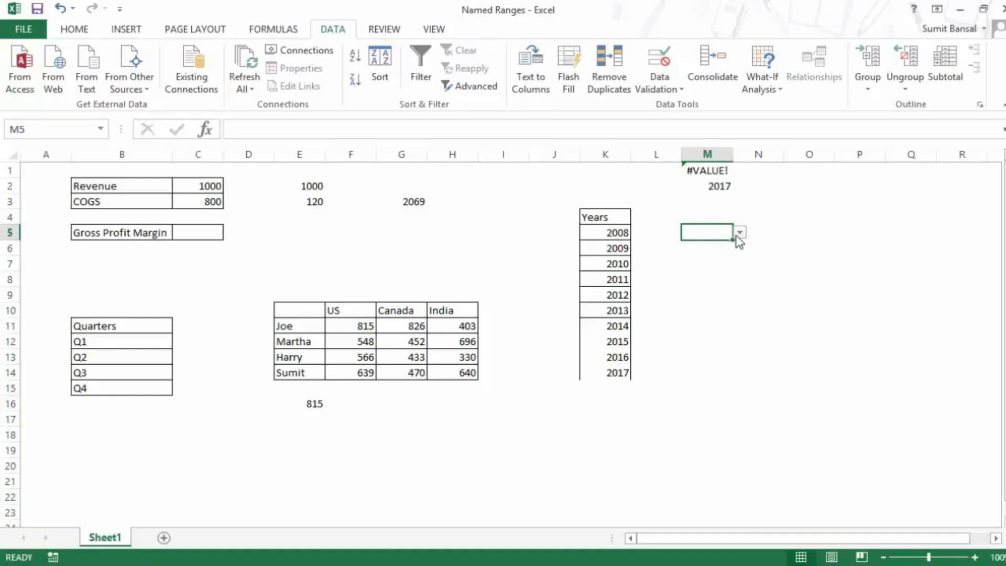